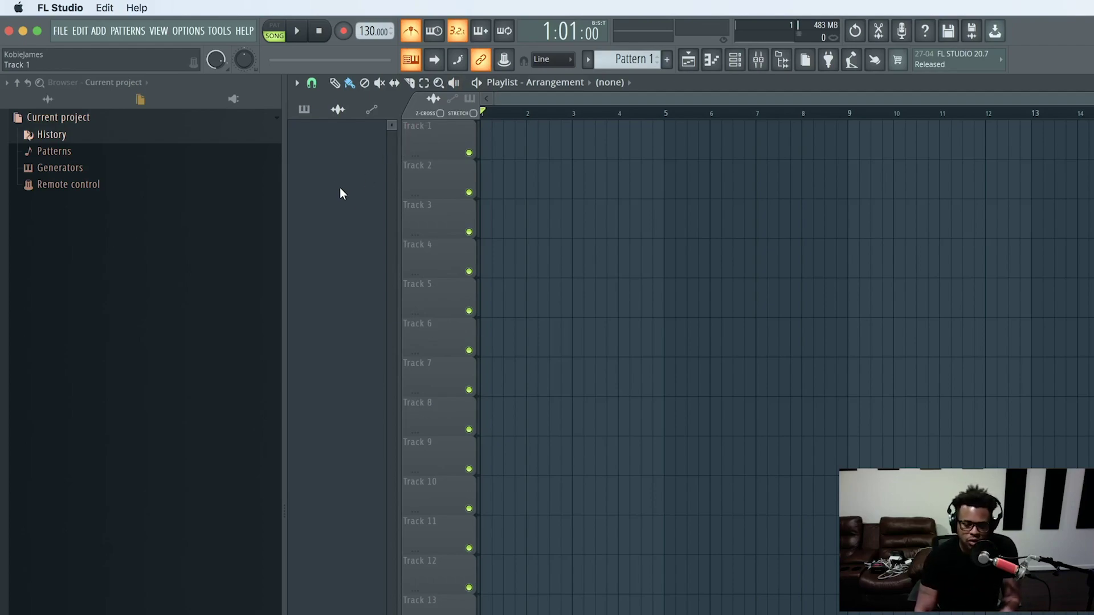
pyautogui.press('super+Tab')
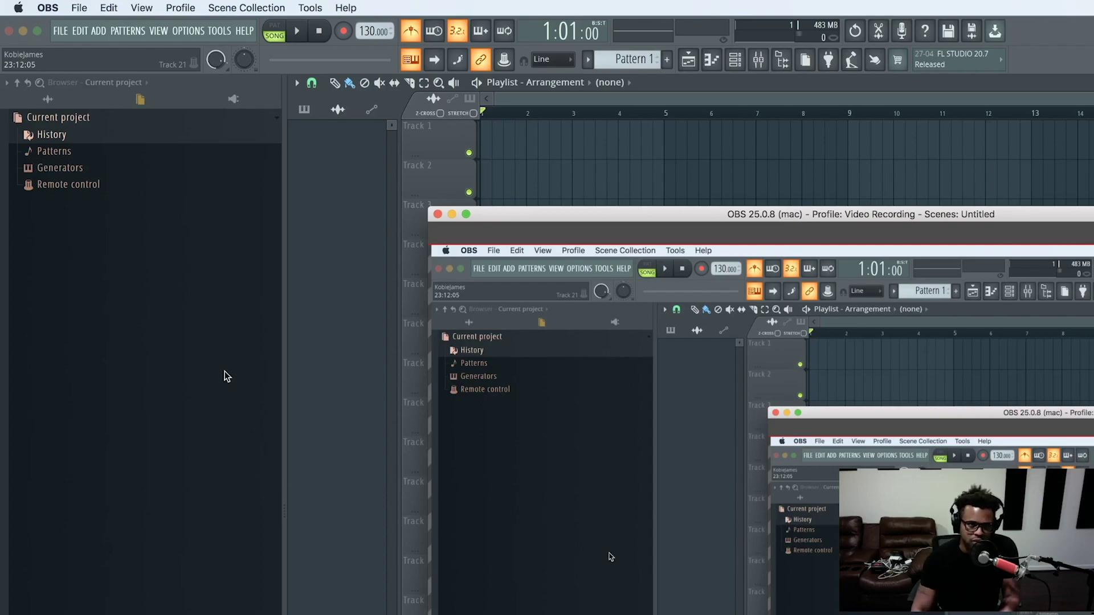
pyautogui.press('super+Tab')
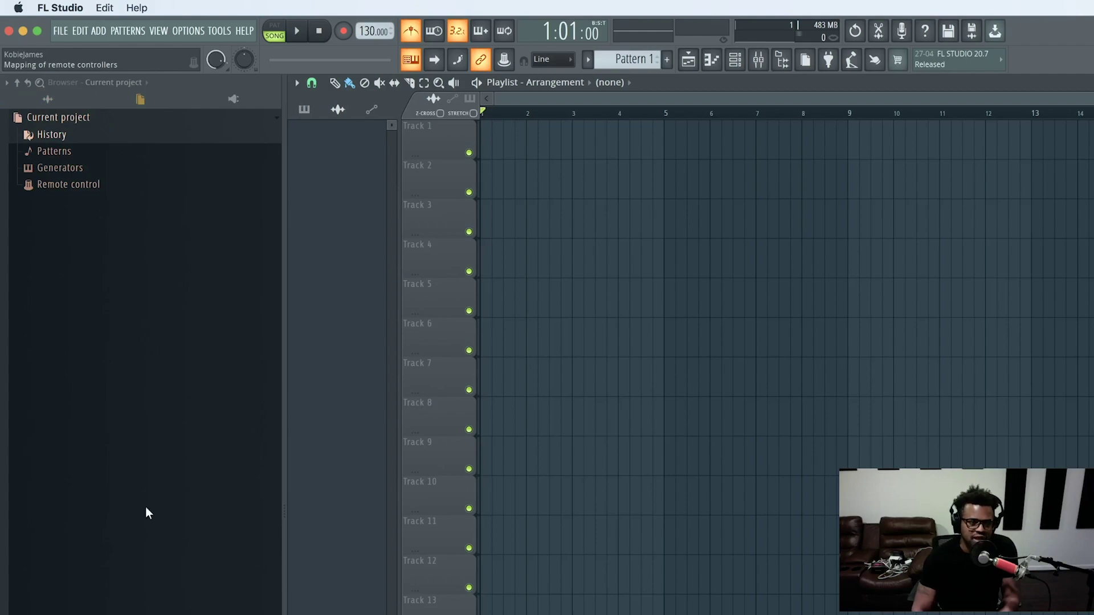
# Browse the Effects folder of the plugin database and return the browser to the current project
pyautogui.click(236, 101)
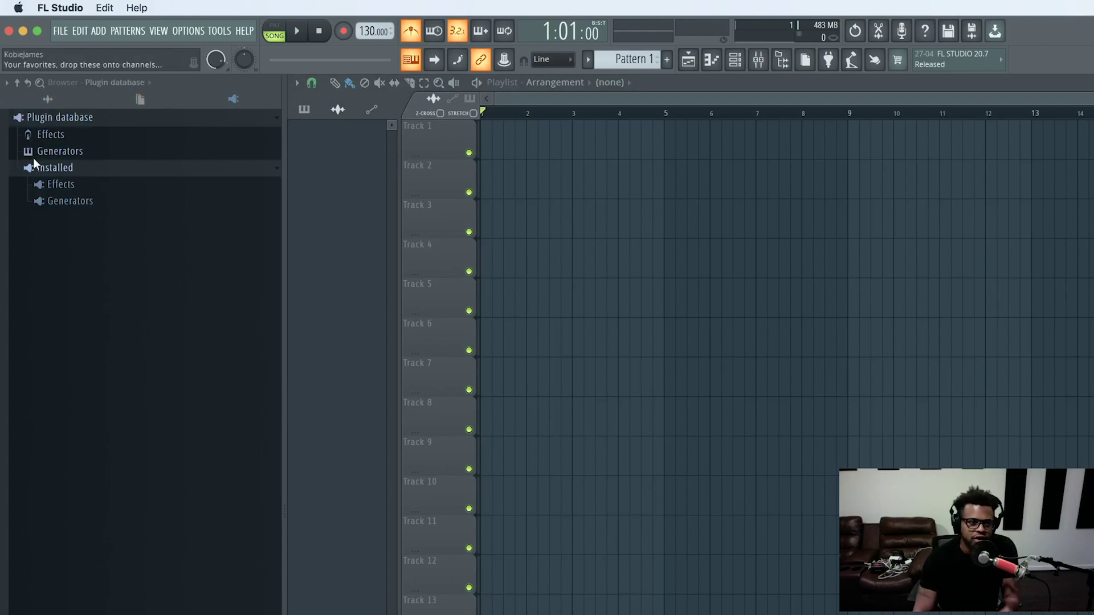
pyautogui.click(80, 134)
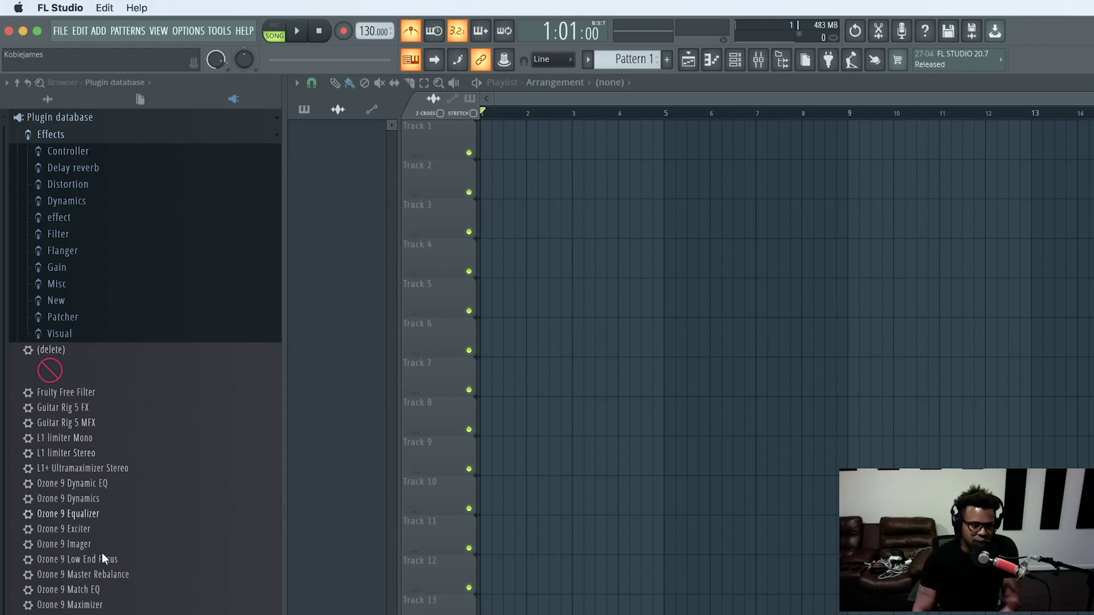
pyautogui.click(146, 134)
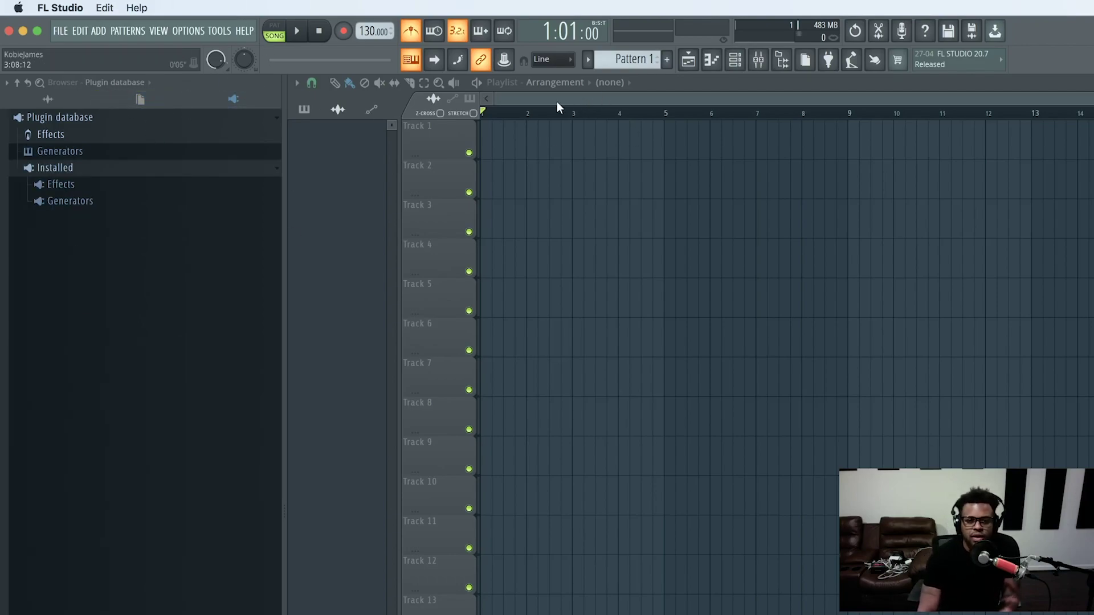
pyautogui.click(155, 104)
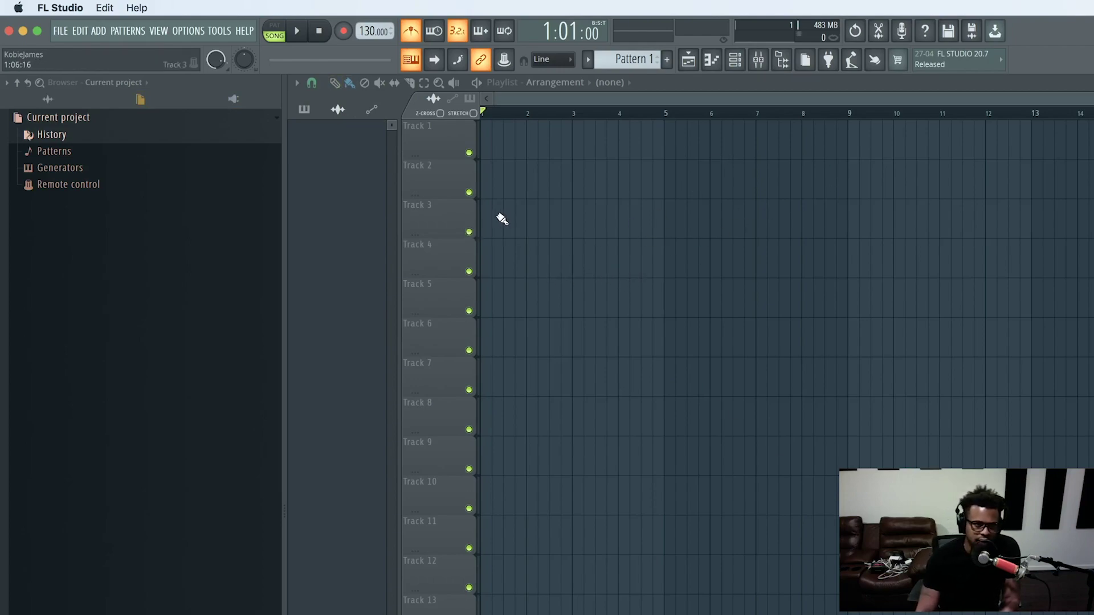
# Review the playlist's snap-to-grid options, keeping the snap set to Line
pyautogui.click(315, 86)
pyautogui.click(318, 86)
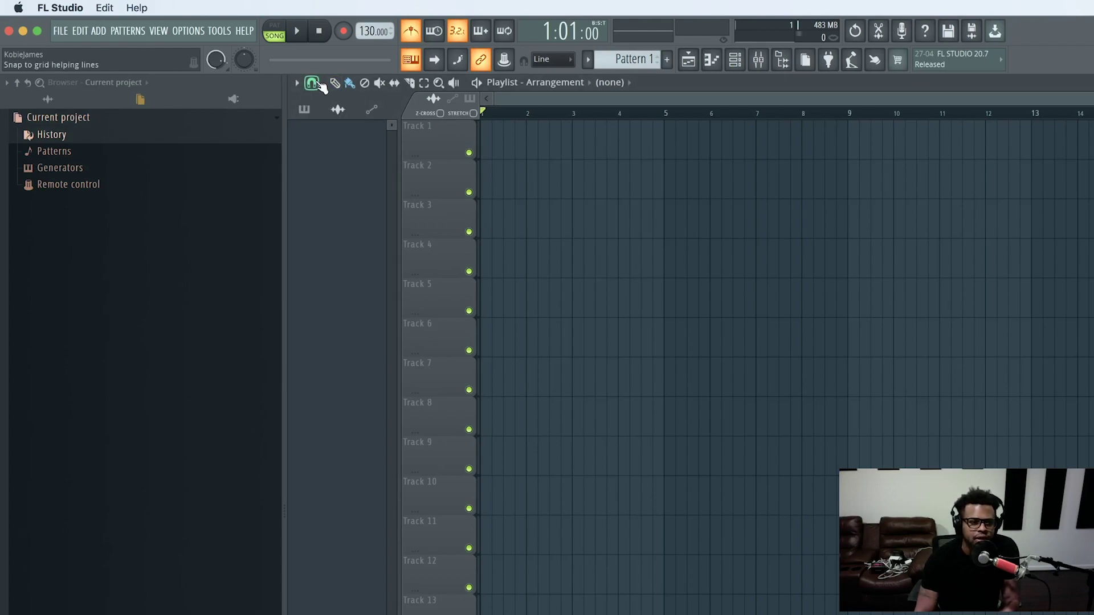
pyautogui.click(318, 85)
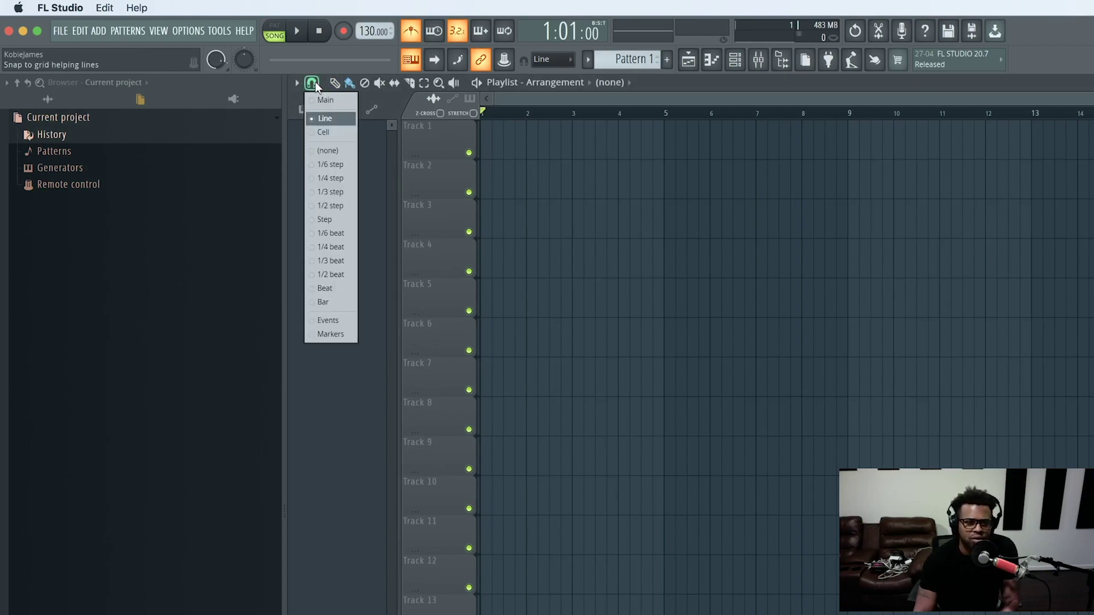
pyautogui.click(327, 120)
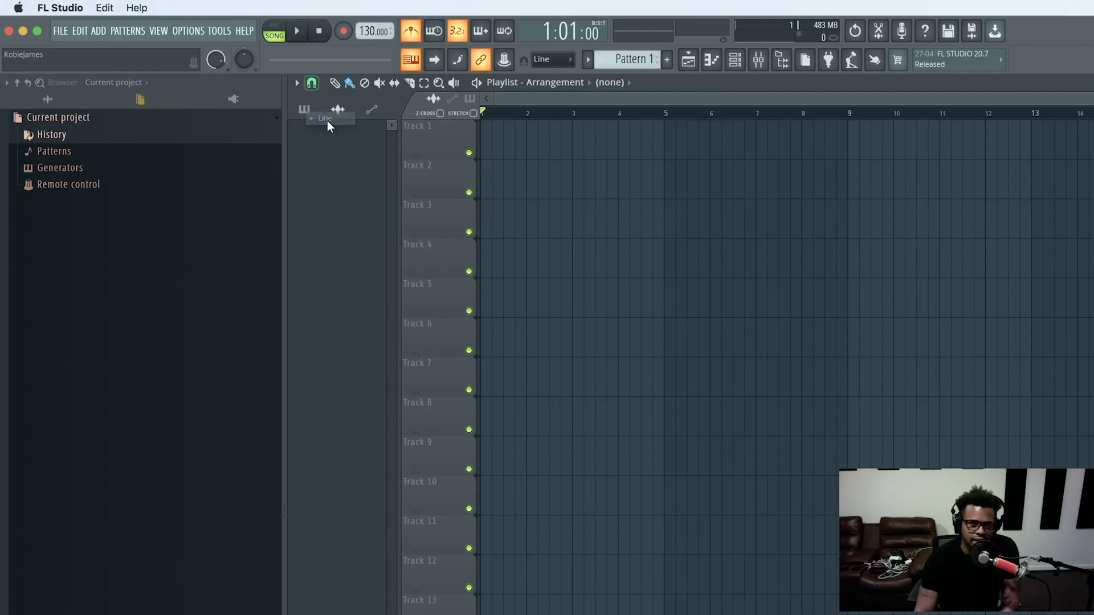
pyautogui.click(545, 62)
pyautogui.click(545, 62)
pyautogui.click(311, 83)
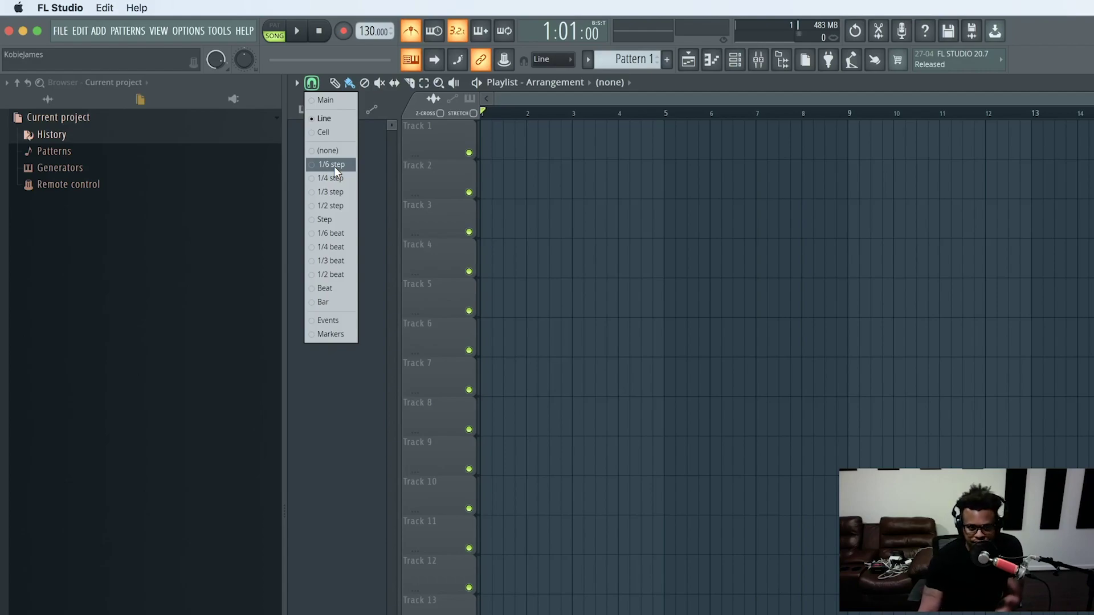
pyautogui.click(322, 84)
# Place single Pattern 1 clips near the start of Track 1 with the Draw tool and remove each one
pyautogui.click(337, 86)
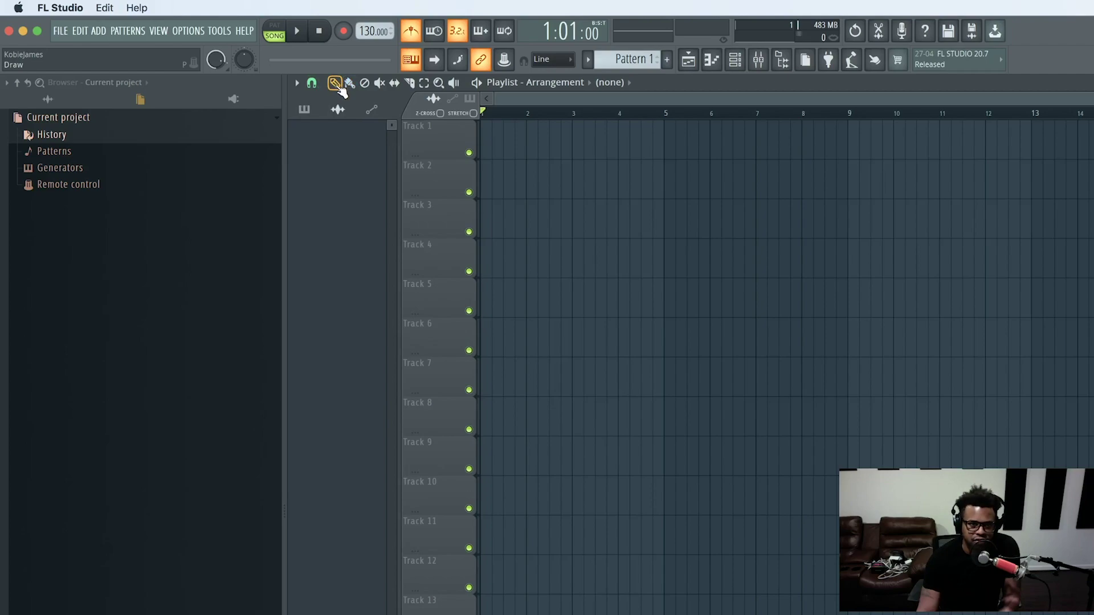
pyautogui.click(490, 140)
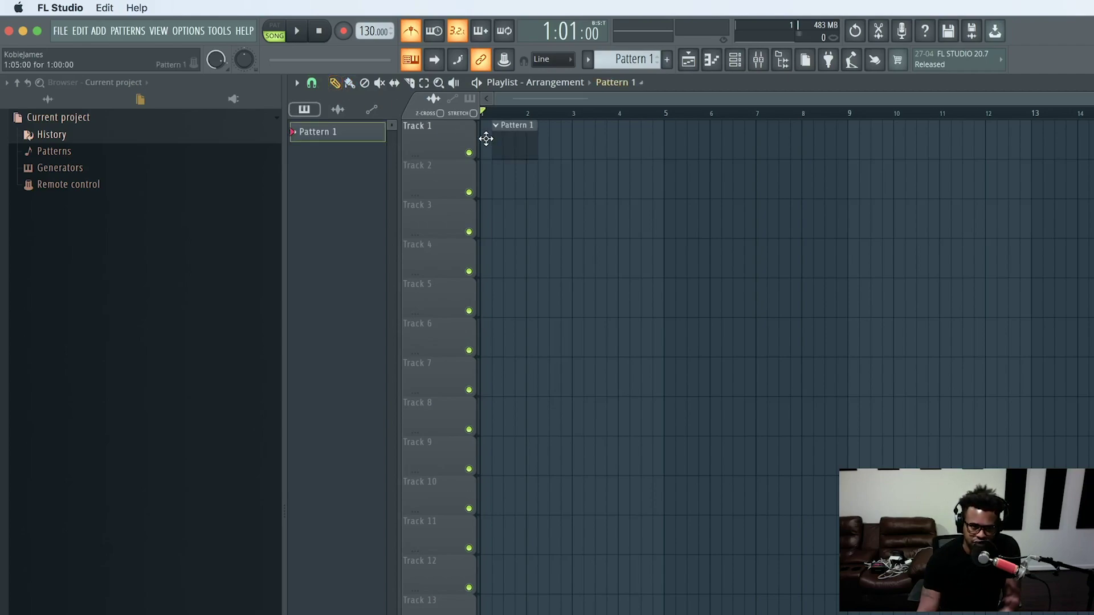
pyautogui.rightClick(511, 139)
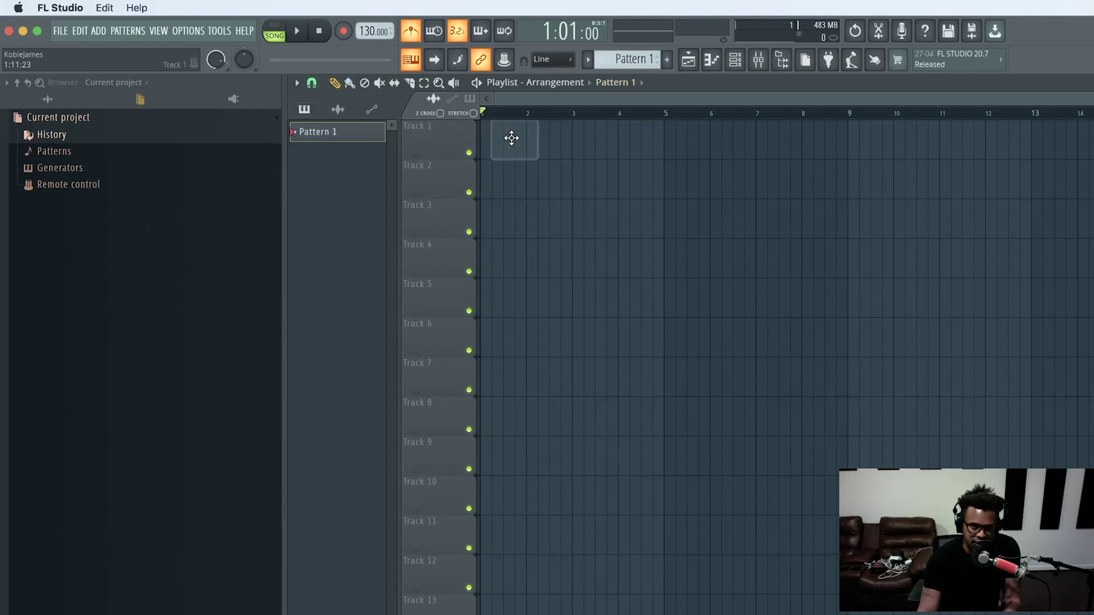
pyautogui.click(487, 141)
pyautogui.rightClick(506, 137)
# Place three Pattern 1 clips along Track 1 and delete them all together
pyautogui.click(507, 137)
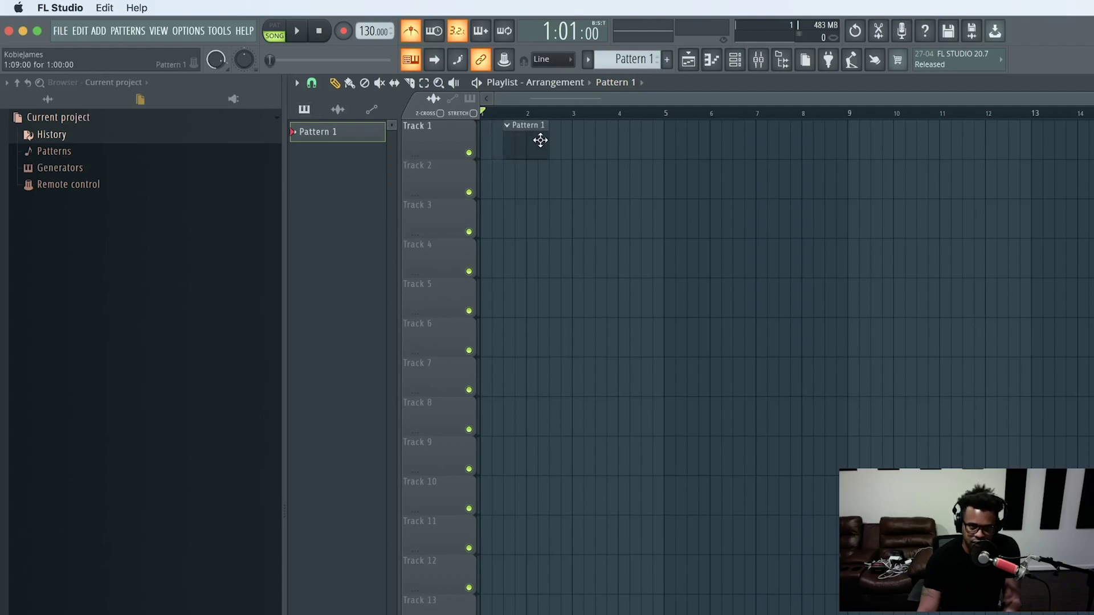
pyautogui.click(564, 139)
pyautogui.click(690, 141)
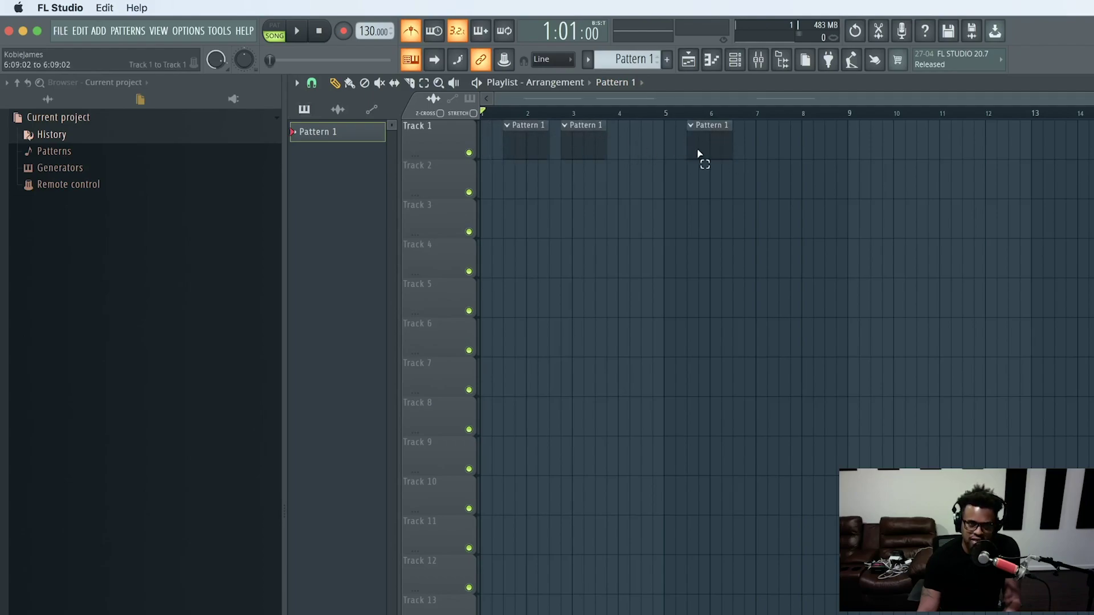
pyautogui.moveTo(736, 161); pyautogui.dragTo(469, 138)
pyautogui.press('Delete')
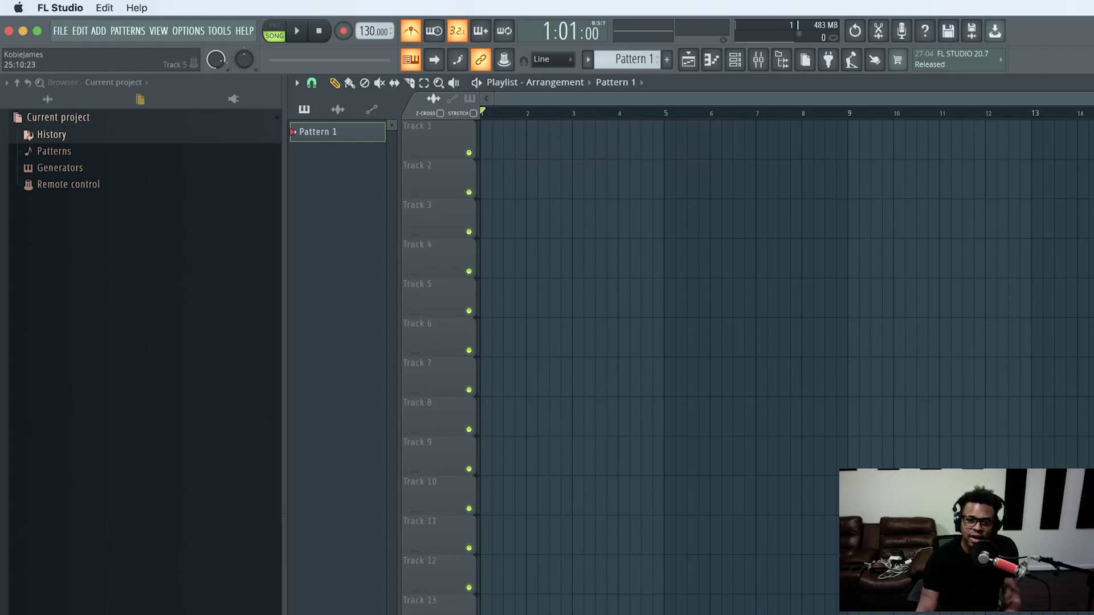
# Draw two Pattern 1 clips on Track 1, select both and delete them
pyautogui.click(498, 147)
pyautogui.click(614, 147)
pyautogui.moveTo(747, 208); pyautogui.dragTo(401, 146)
pyautogui.press('Delete')
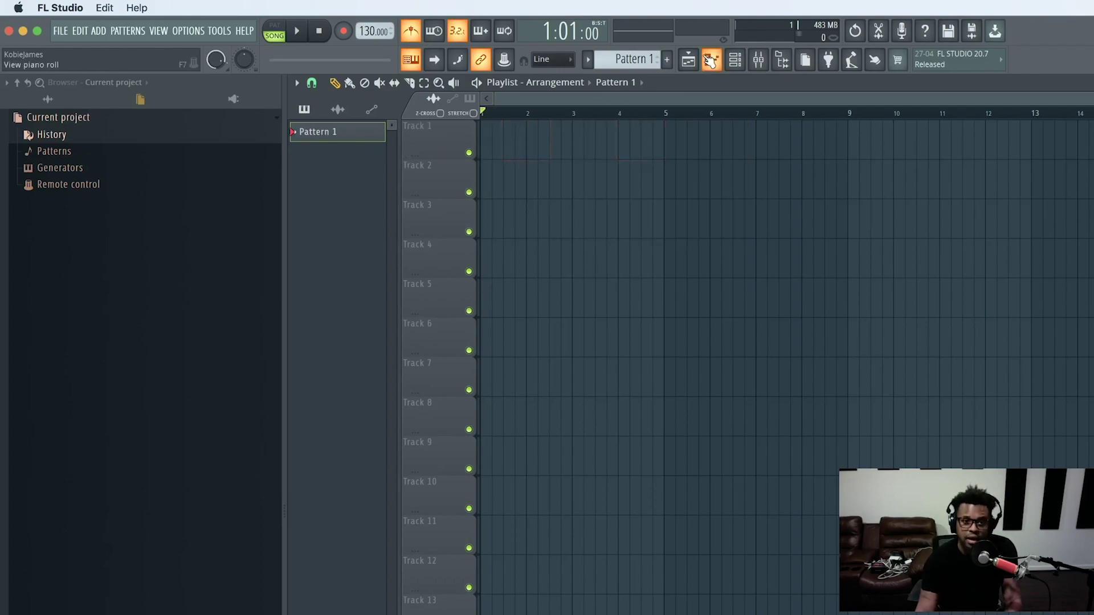
# Open the piano roll for Polar Hi Hats, draw A4, F4 and G#4 notes, and delete them as a group
pyautogui.click(712, 59)
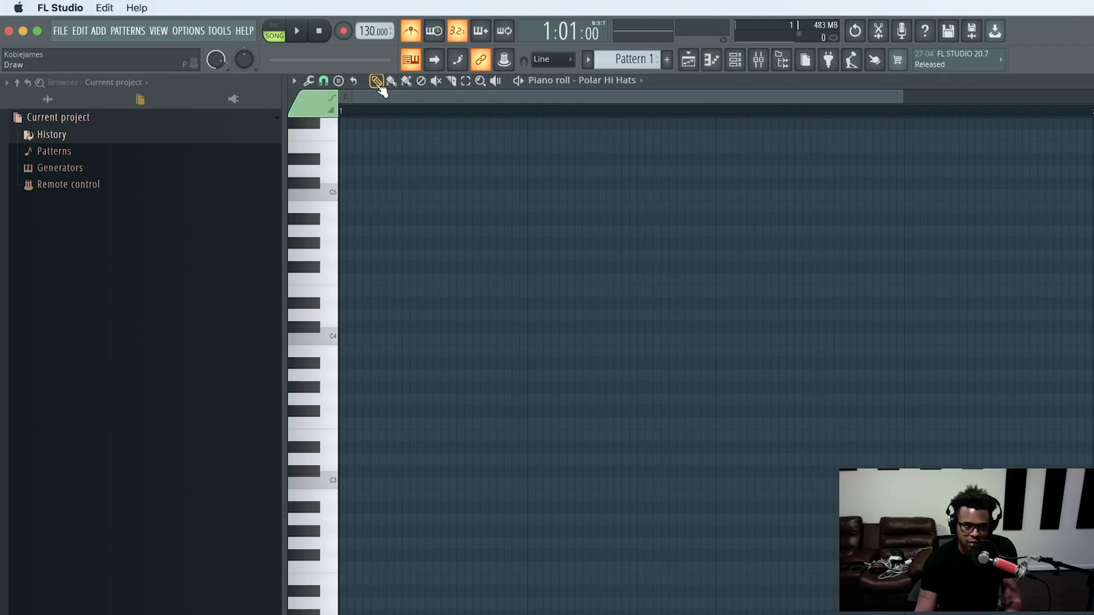
pyautogui.click(347, 234)
pyautogui.moveTo(384, 233); pyautogui.dragTo(346, 236)
pyautogui.click(405, 279)
pyautogui.click(408, 278)
pyautogui.click(482, 243)
pyautogui.moveTo(552, 342); pyautogui.dragTo(379, 201)
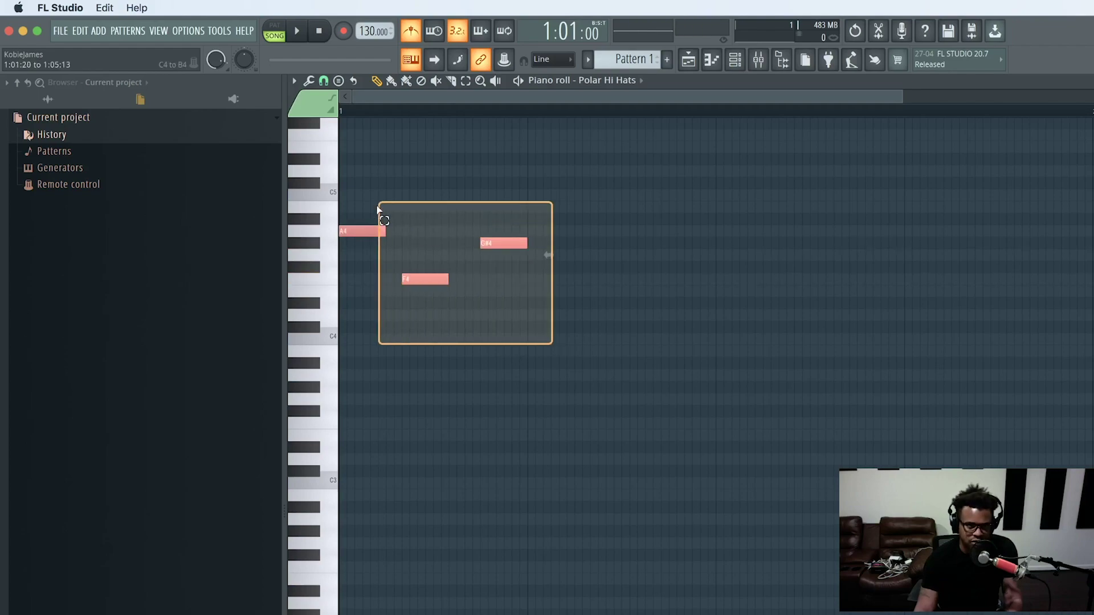
pyautogui.press('Delete')
# Paint a continuous row of E4 notes across the piano roll with the Paint tool and delete the whole row
pyautogui.click(391, 83)
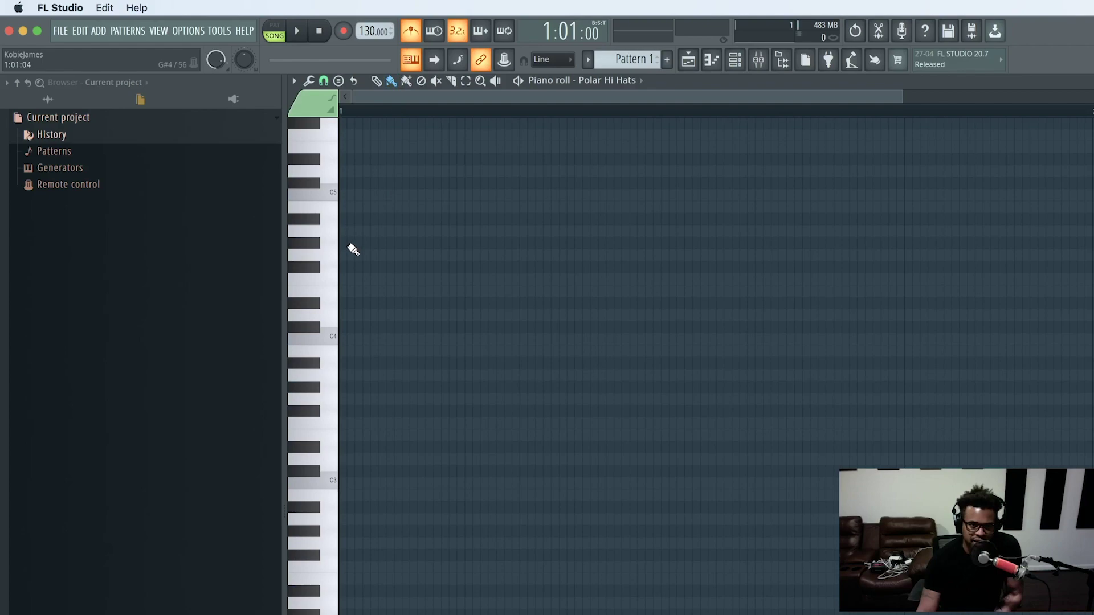
pyautogui.click(377, 80)
pyautogui.moveTo(666, 278)
pyautogui.mouseDown()
pyautogui.moveTo(699, 277)
pyautogui.moveTo(665, 227)
pyautogui.mouseUp()
pyautogui.press('Delete')
pyautogui.click(391, 80)
pyautogui.moveTo(350, 291)
pyautogui.mouseDown()
pyautogui.moveTo(682, 315)
pyautogui.moveTo(1082, 315)
pyautogui.mouseUp()
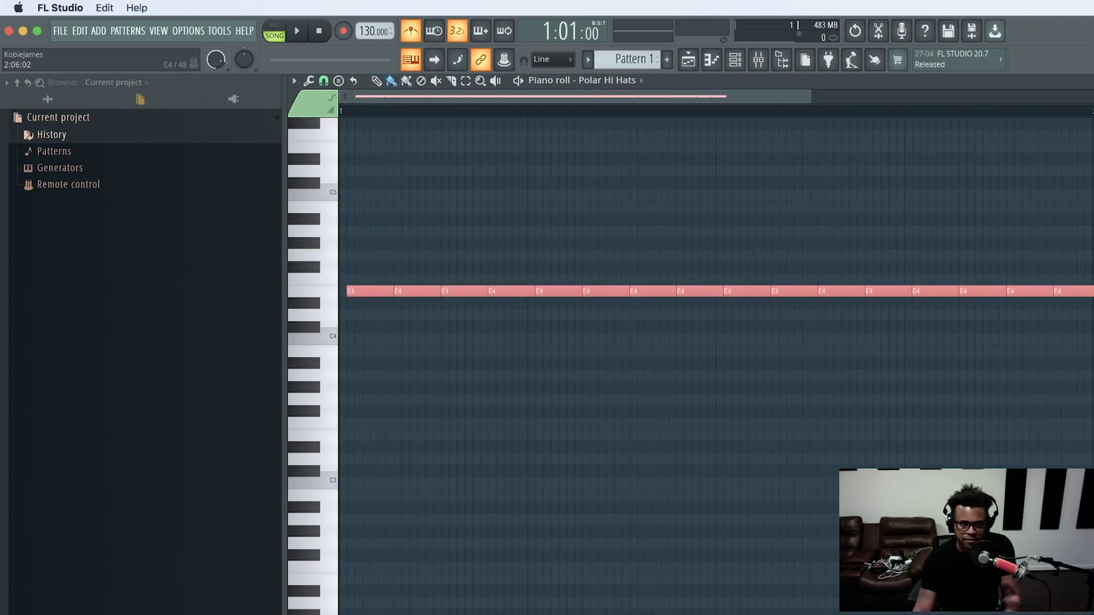
pyautogui.moveTo(1091, 436); pyautogui.dragTo(235, 193)
pyautogui.press('Delete')
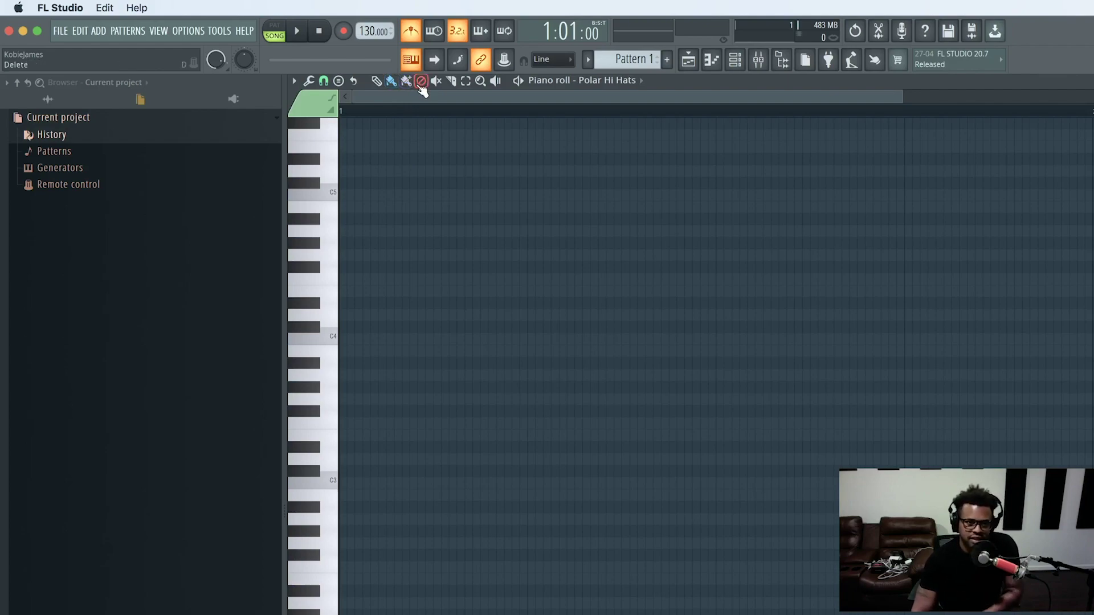
# Draw three separate descending notes, F4, E4 and C#4, in the first bar of the piano roll
pyautogui.click(377, 81)
pyautogui.moveTo(356, 279); pyautogui.dragTo(342, 279)
pyautogui.click(411, 291)
pyautogui.click(495, 327)
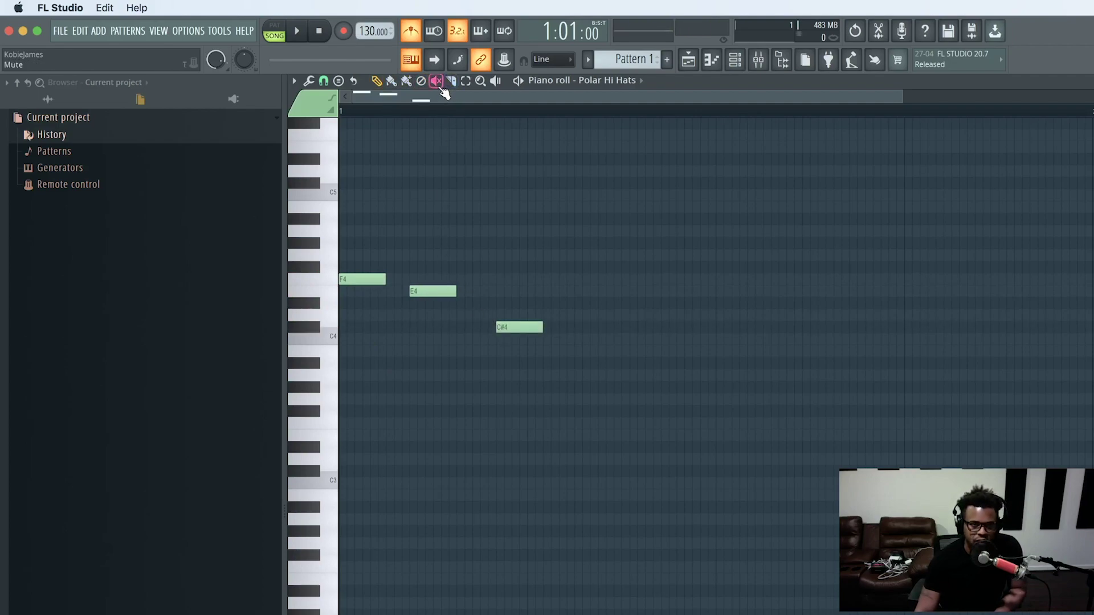
# Erase the C#4, E4 and F4 notes one by one with the Delete tool
pyautogui.click(422, 82)
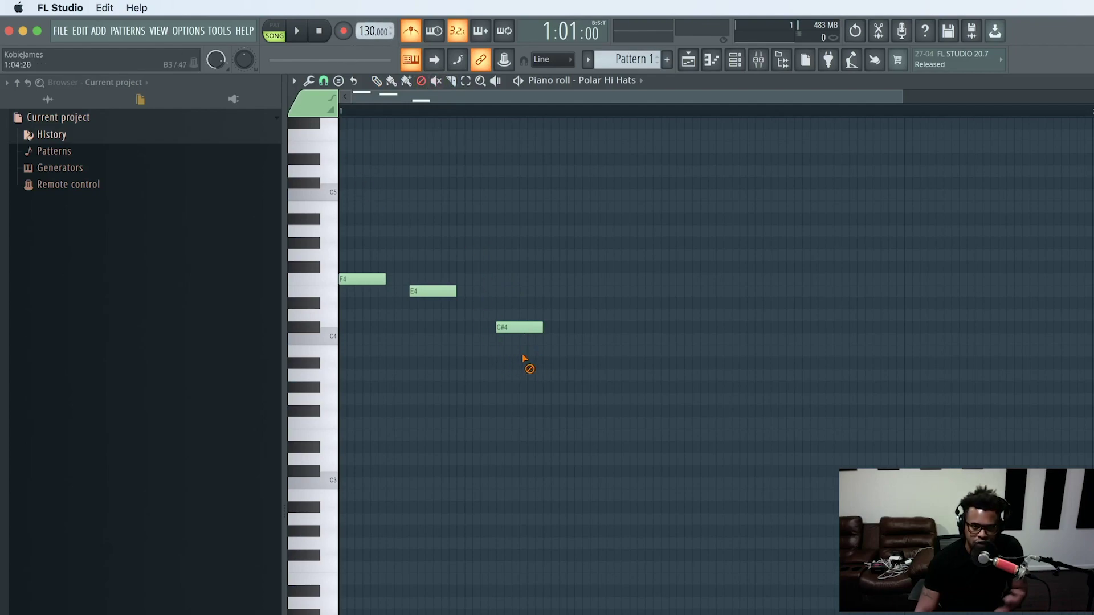
pyautogui.click(519, 327)
pyautogui.click(432, 291)
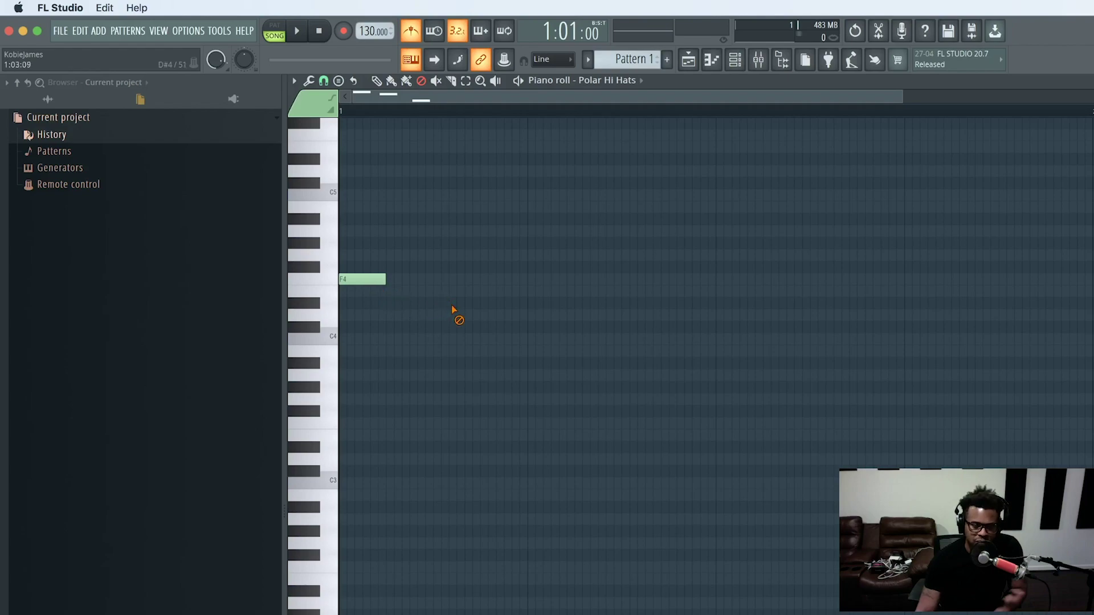
pyautogui.click(370, 279)
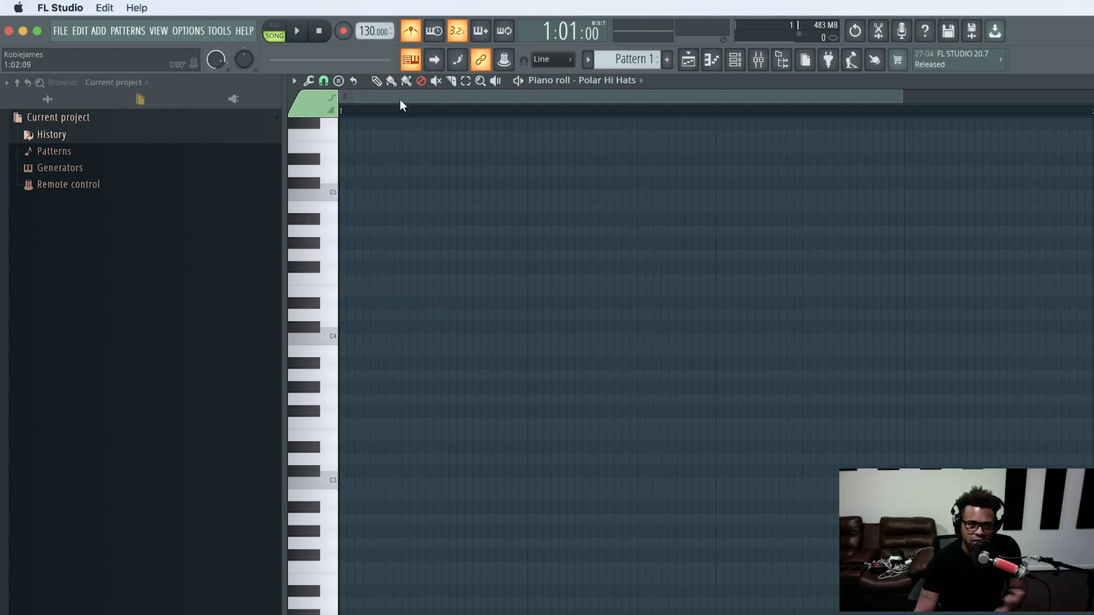
# Draw a single F4 note with the Draw tool and align it to the start of bar 1
pyautogui.click(376, 80)
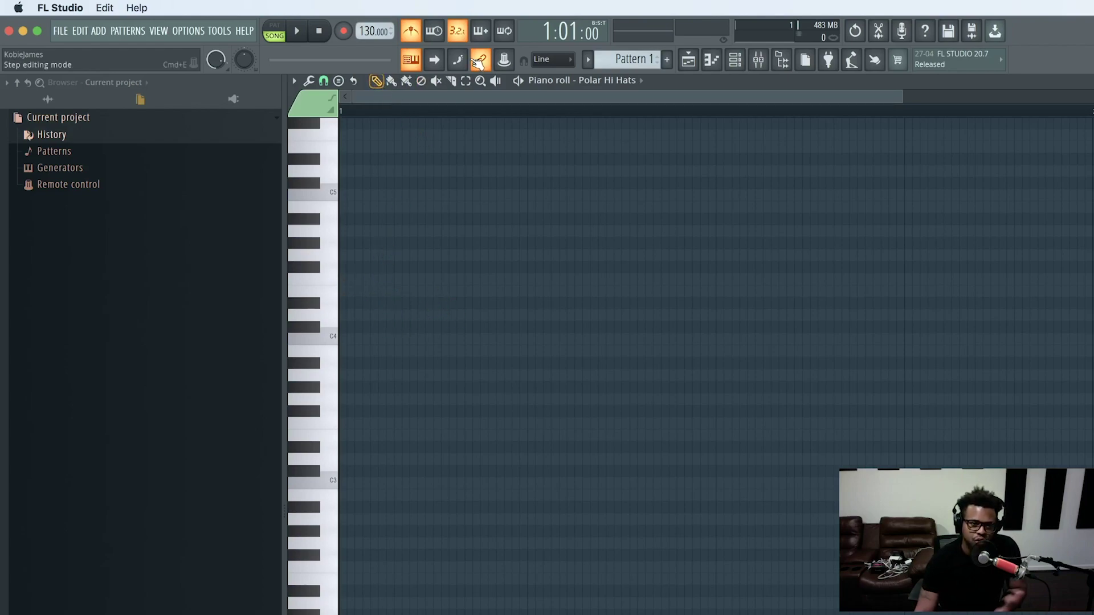
pyautogui.click(350, 278)
pyautogui.moveTo(360, 278); pyautogui.dragTo(330, 282)
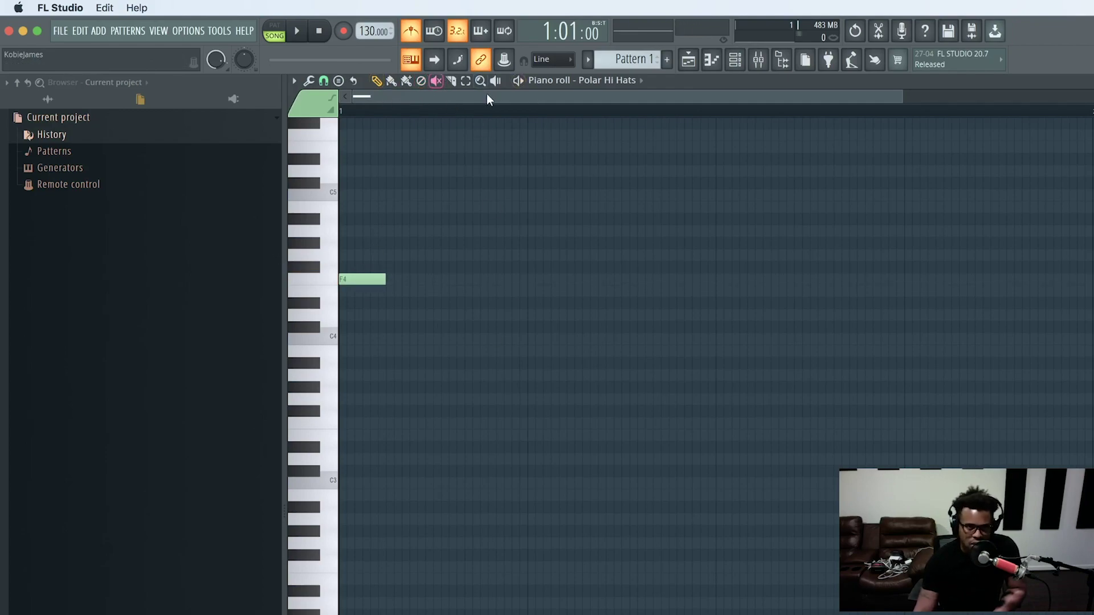
# Practise selecting and deselecting the lone F4 note with a selection box, and delete it
pyautogui.moveTo(392, 332); pyautogui.dragTo(363, 278)
pyautogui.click(402, 309)
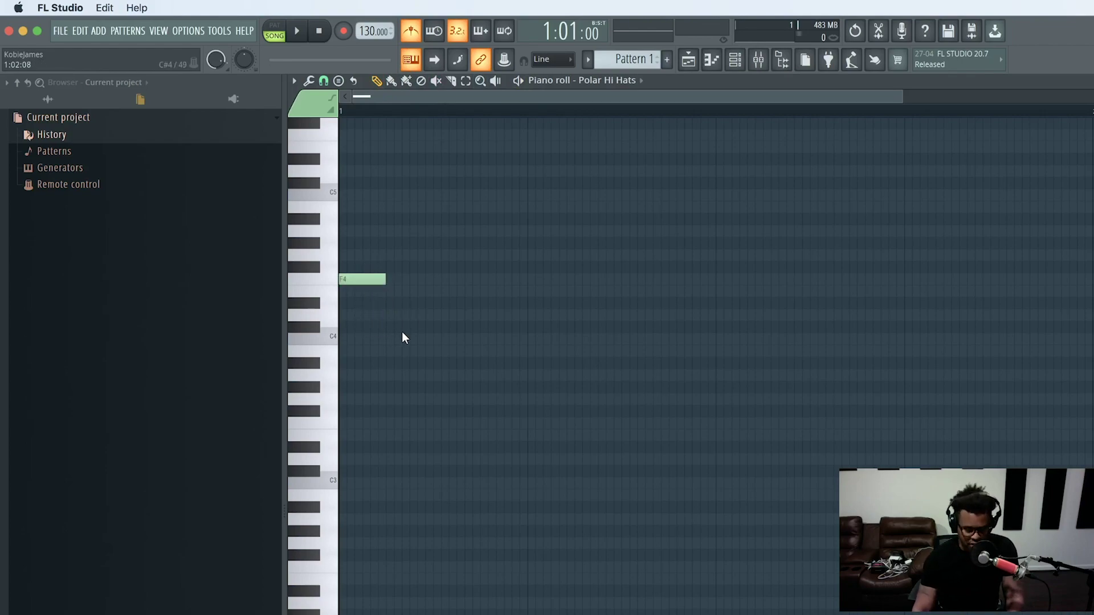
pyautogui.moveTo(407, 335); pyautogui.dragTo(363, 239)
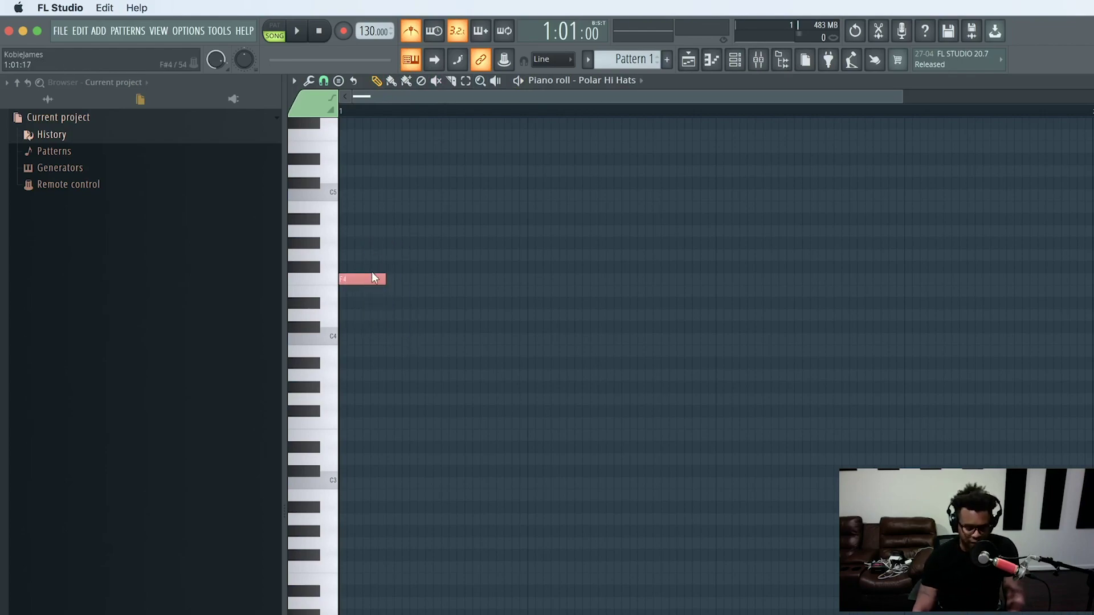
pyautogui.click(369, 326)
pyautogui.moveTo(369, 327); pyautogui.dragTo(354, 259)
pyautogui.click(383, 306)
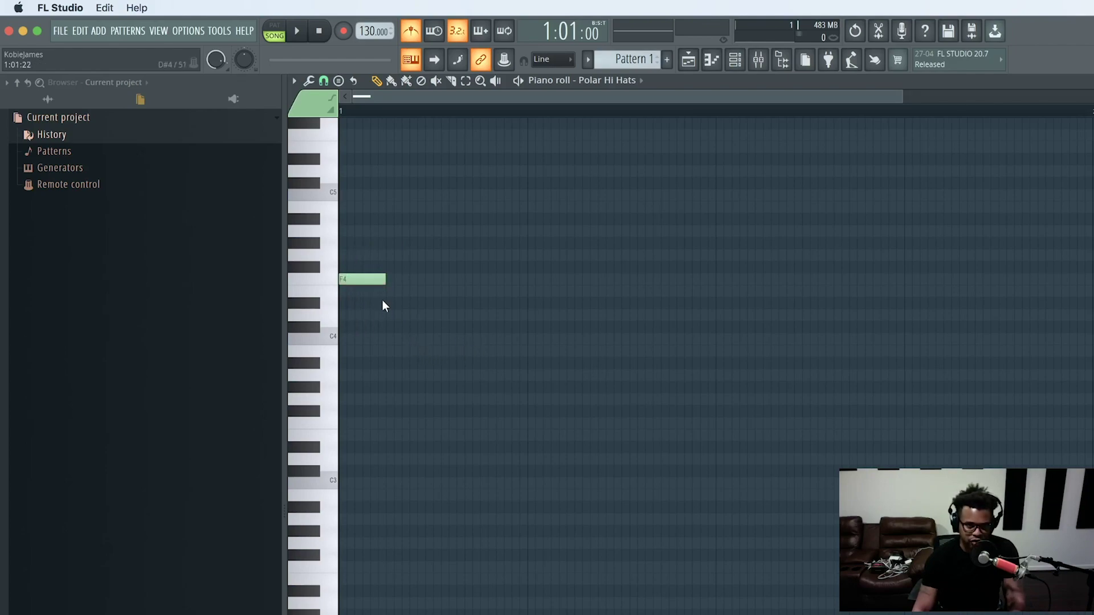
pyautogui.moveTo(393, 332); pyautogui.dragTo(371, 269)
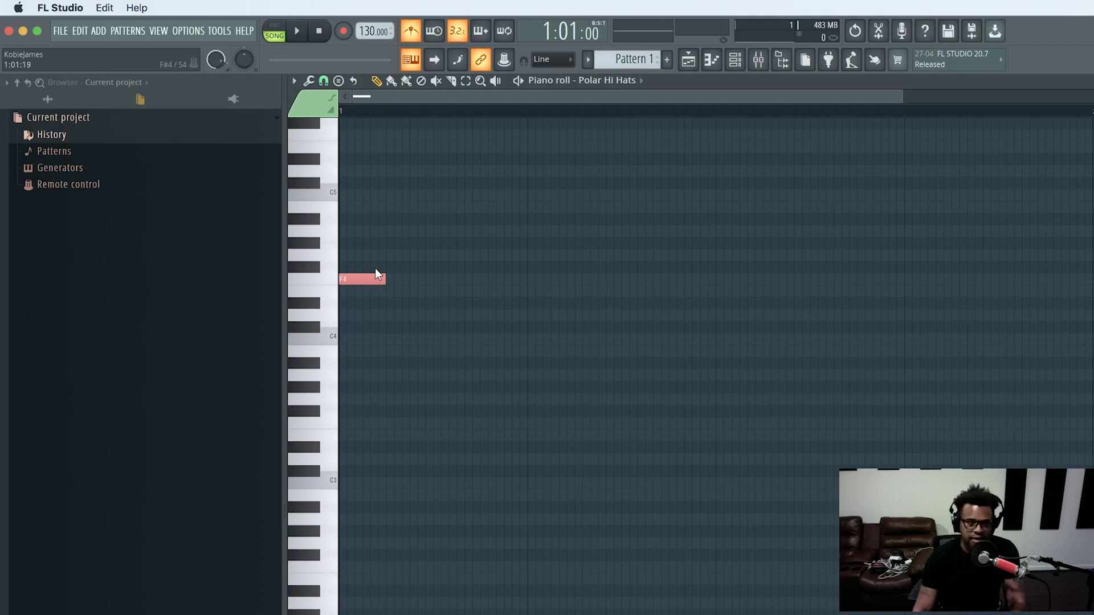
pyautogui.press('Delete')
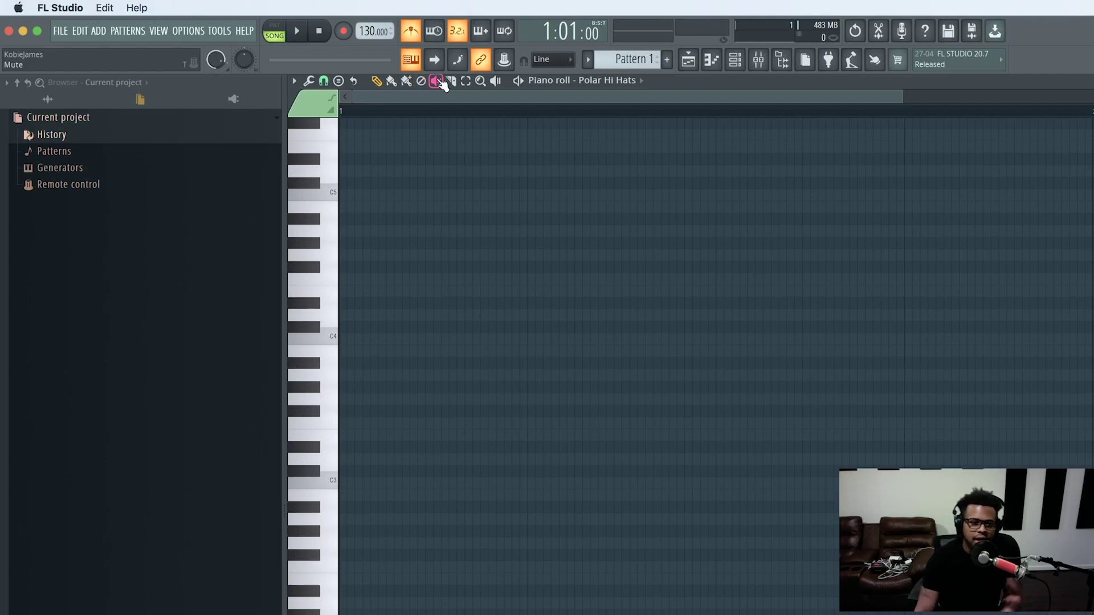
# Draw an F4 note at the start of bar 1 and mute it with the Mute tool
pyautogui.click(377, 80)
pyautogui.click(352, 207)
pyautogui.moveTo(378, 207); pyautogui.dragTo(371, 279)
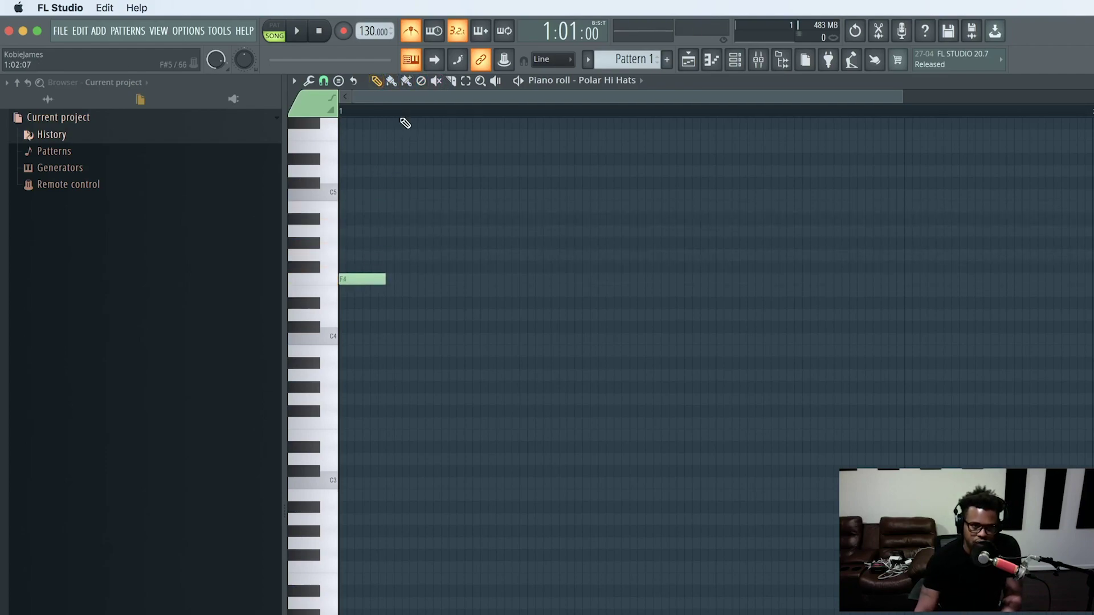
pyautogui.click(436, 80)
pyautogui.click(362, 279)
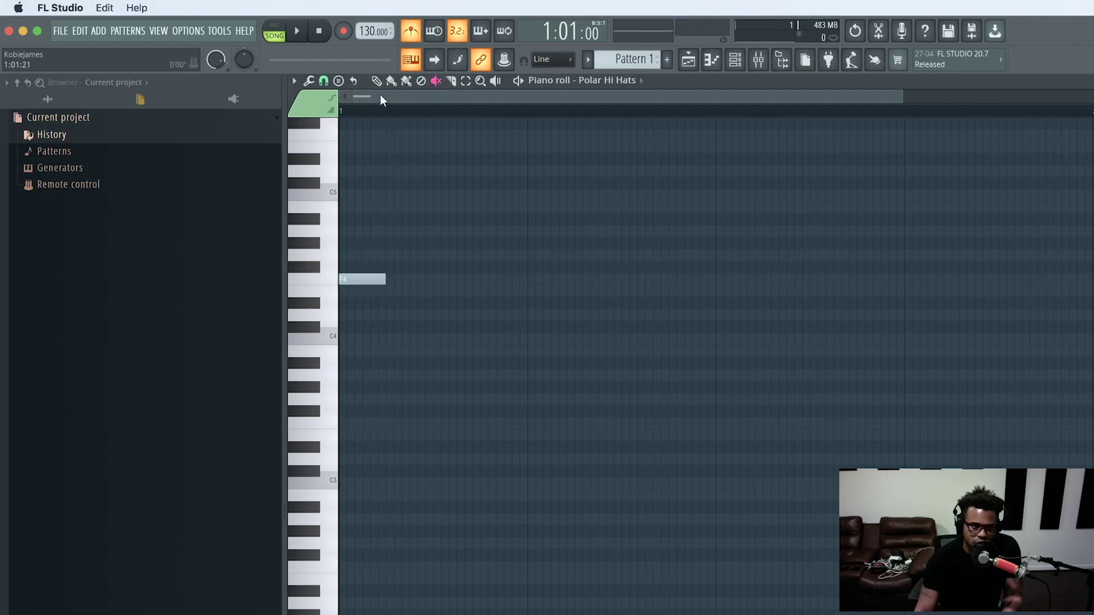
# Select the muted F4 note with a selection box and delete it from the piano roll
pyautogui.moveTo(393, 311); pyautogui.dragTo(367, 257)
pyautogui.press('Delete')
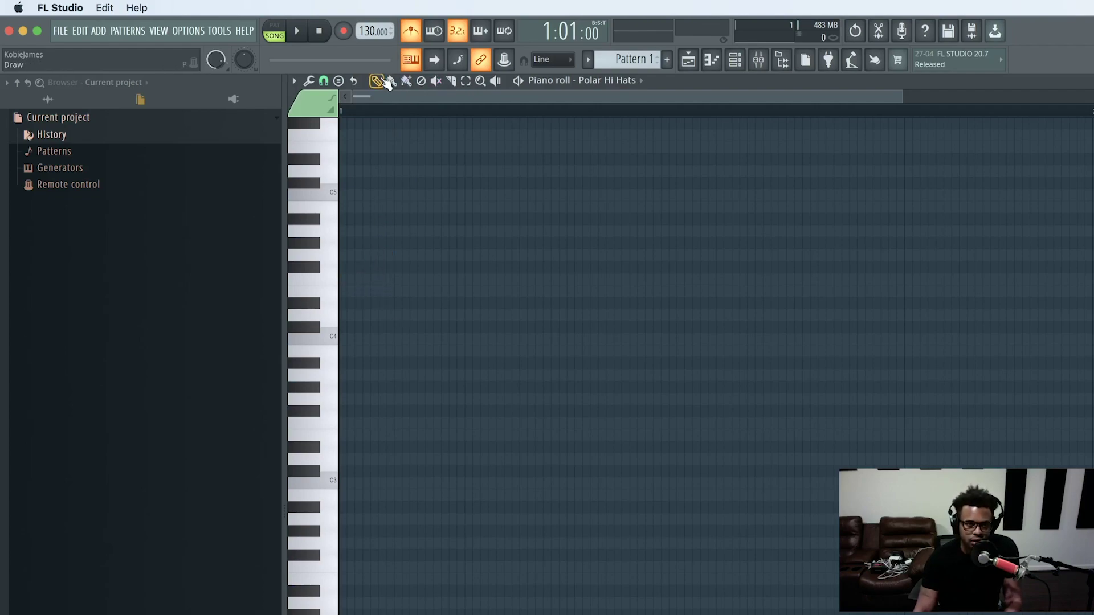
# Try a vertical cut with the Slice tool, and select the first three beats of bar 1 on the piano roll timeline
pyautogui.click(451, 81)
pyautogui.moveTo(425, 159); pyautogui.dragTo(427, 459)
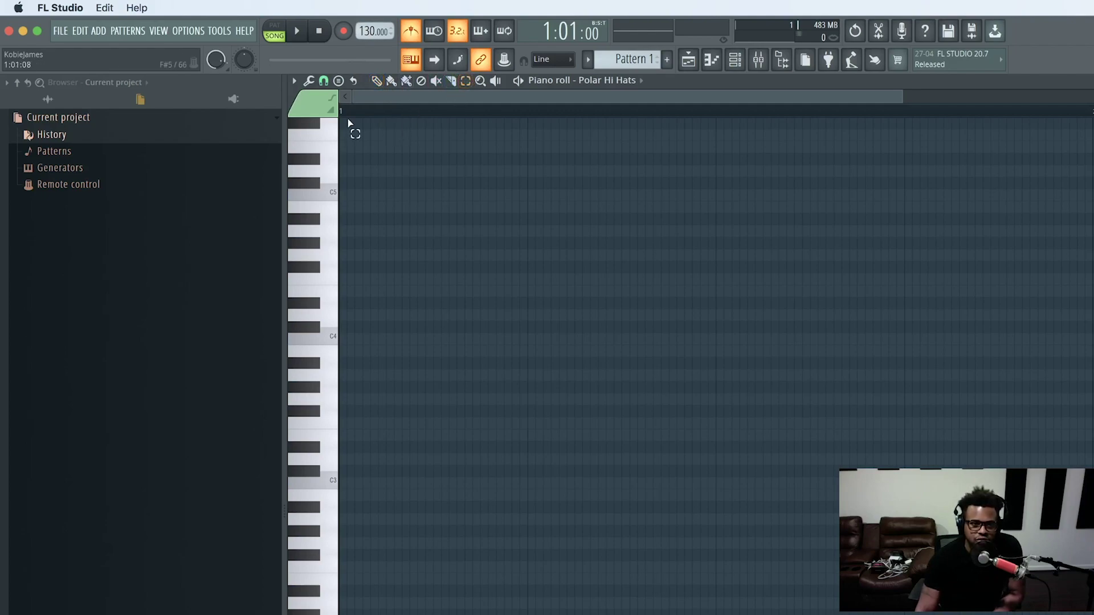
pyautogui.moveTo(345, 112); pyautogui.dragTo(910, 211)
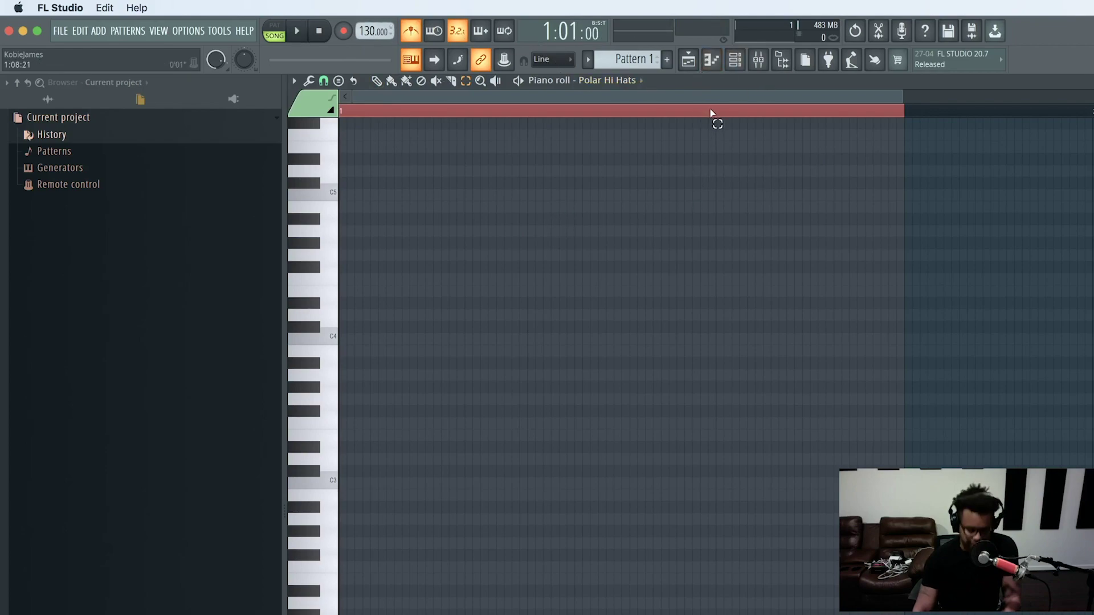
# Open the playlist, select bars 1 to 4 with the Select tool, and play the selection as a loop
pyautogui.click(688, 60)
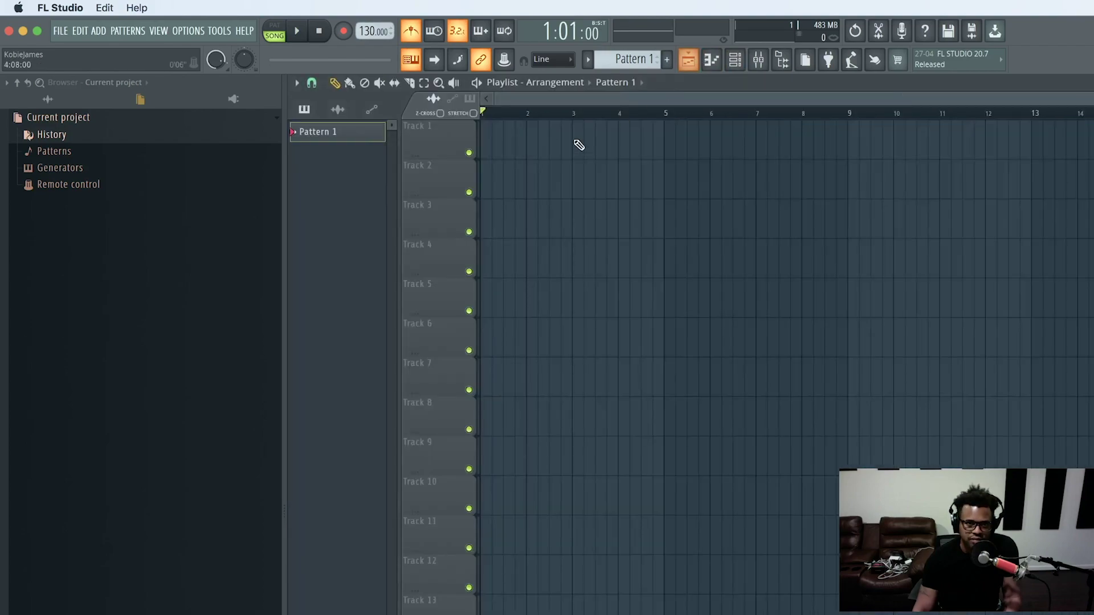
pyautogui.click(424, 83)
pyautogui.moveTo(485, 117); pyautogui.dragTo(667, 144)
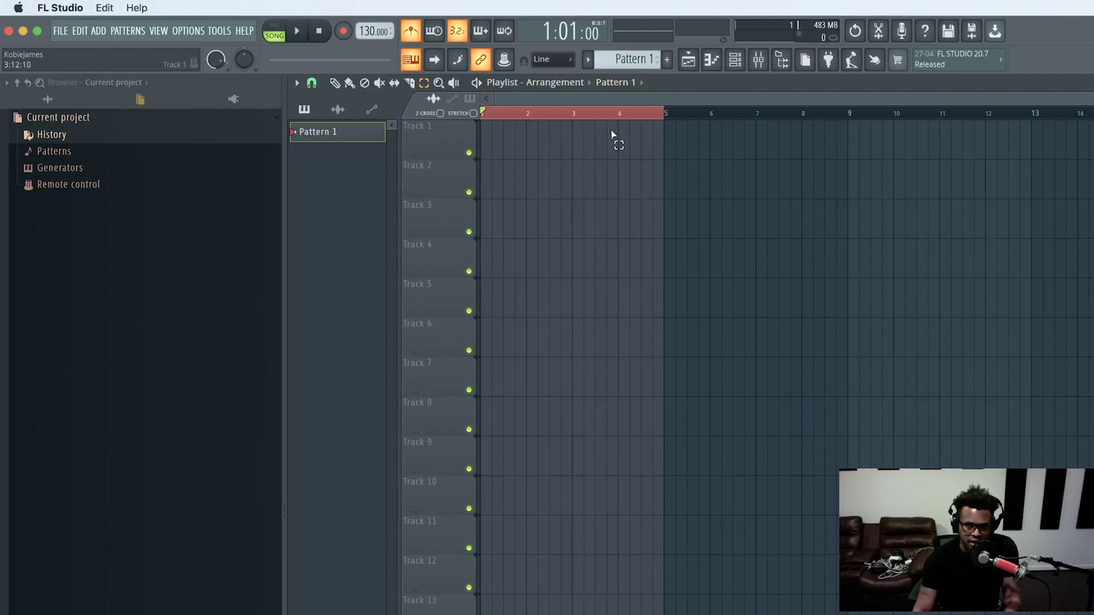
pyautogui.press('space')
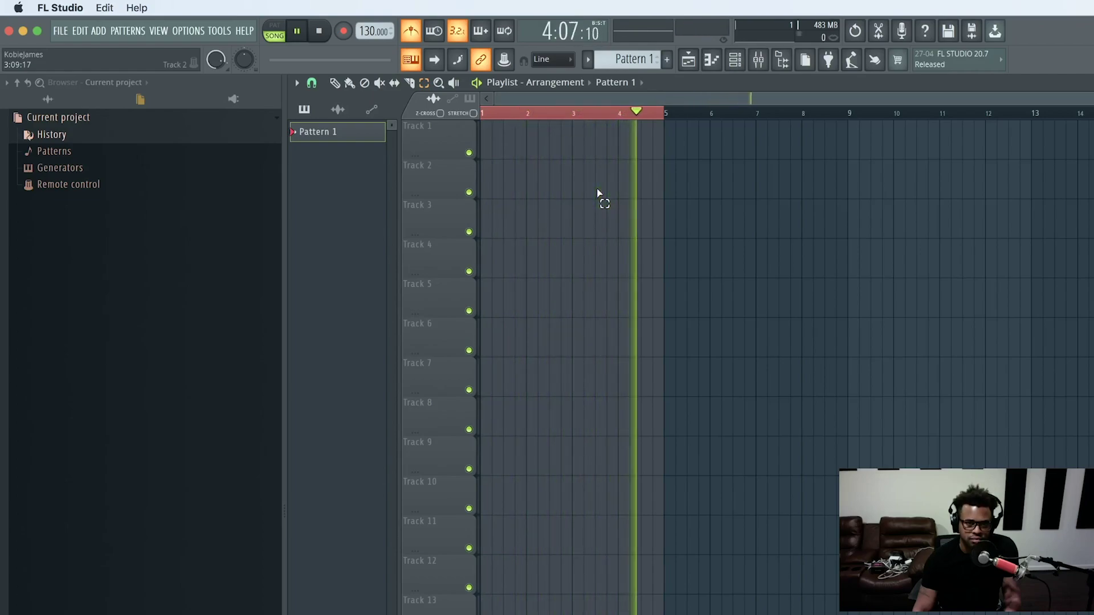
pyautogui.press('space')
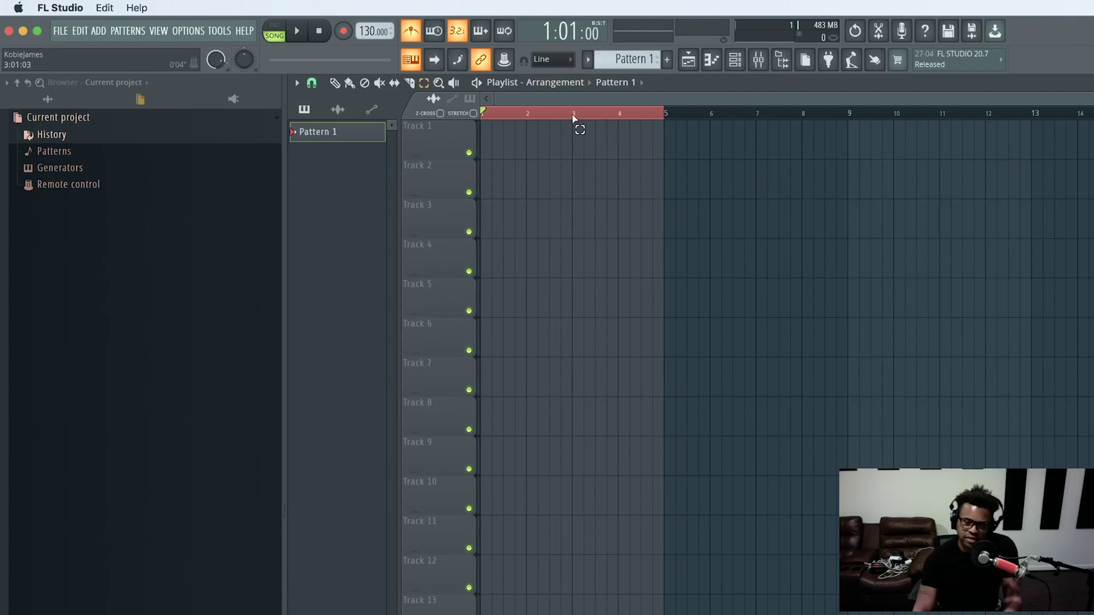
# Clear the playlist's time selection, and switch to the Zoom tool and back to the Draw tool
pyautogui.press('super+d')
pyautogui.click(439, 83)
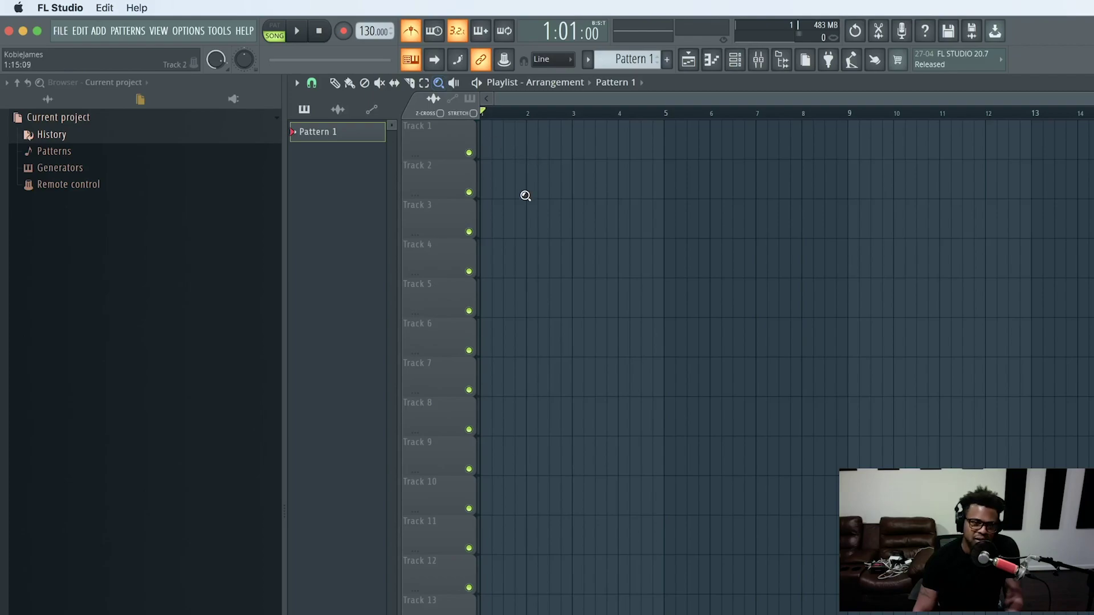
pyautogui.click(335, 83)
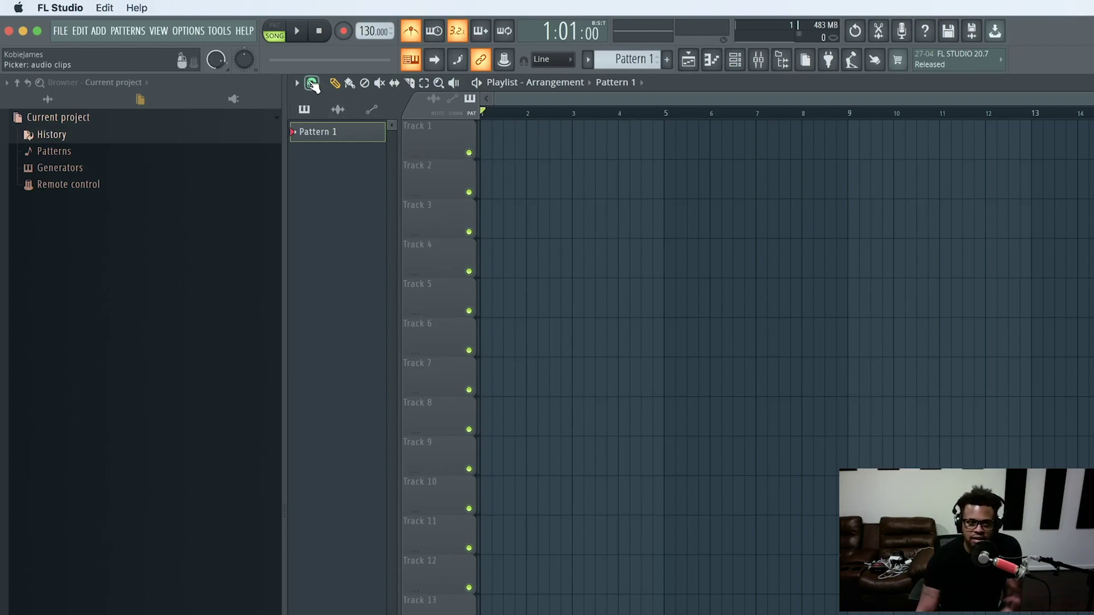
# Start playback in pattern mode and place a Pattern 1 clip at bar 1 of Track 1
pyautogui.click(276, 32)
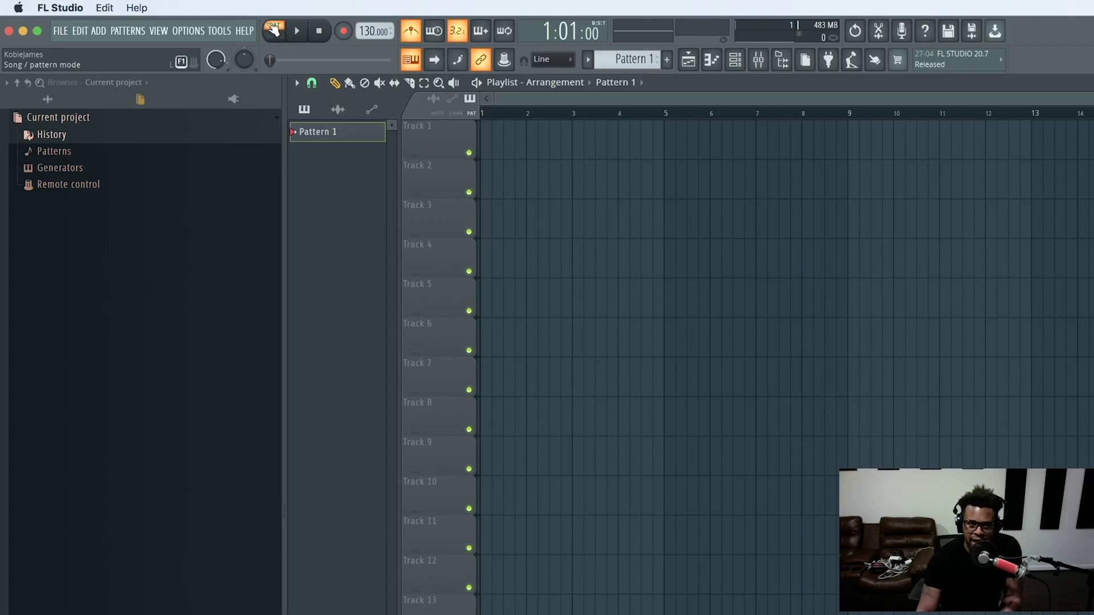
pyautogui.press('space')
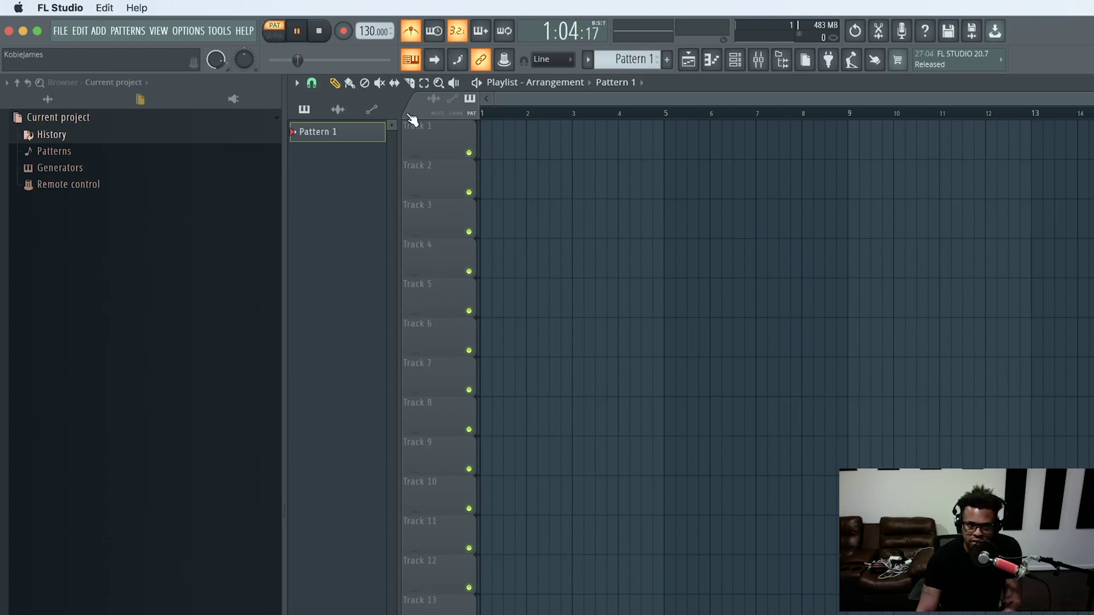
pyautogui.click(513, 145)
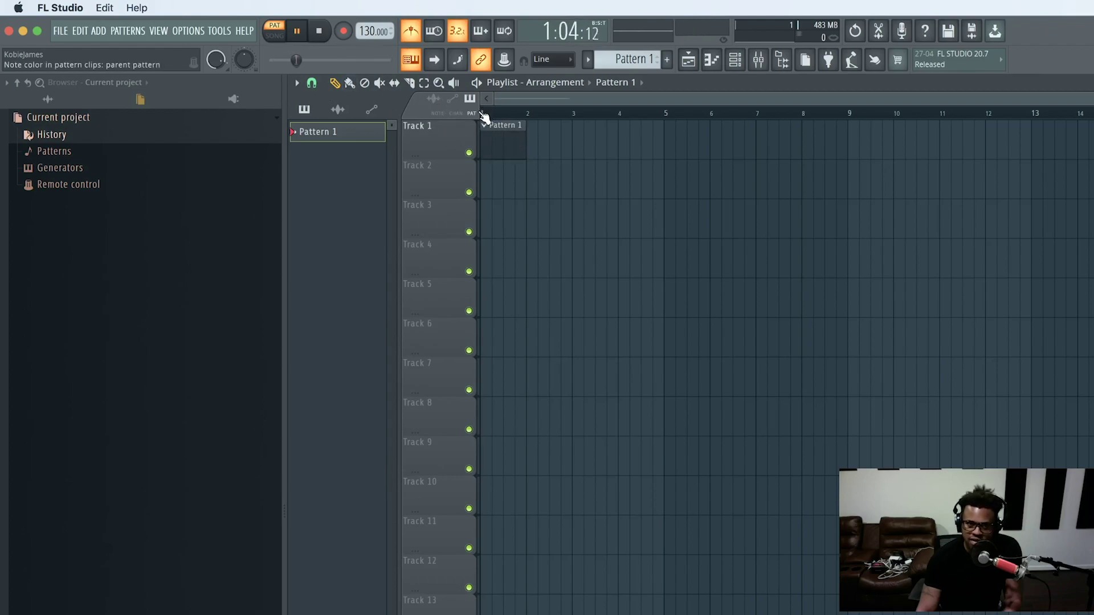
# Open the channel rack, filter it to the Unsorted group, and stop playback
pyautogui.click(735, 61)
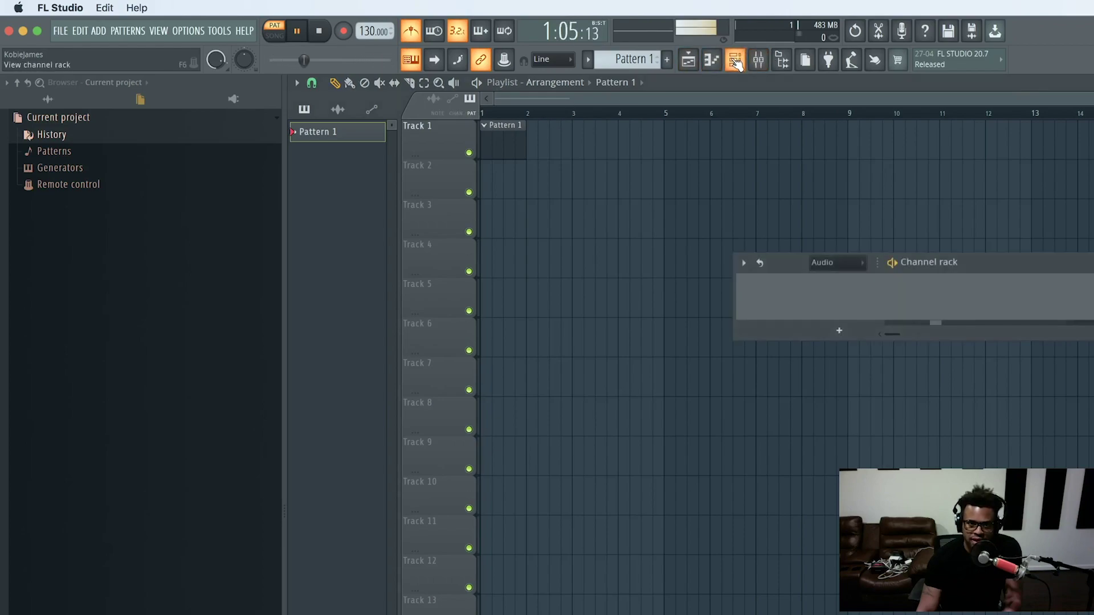
pyautogui.click(832, 263)
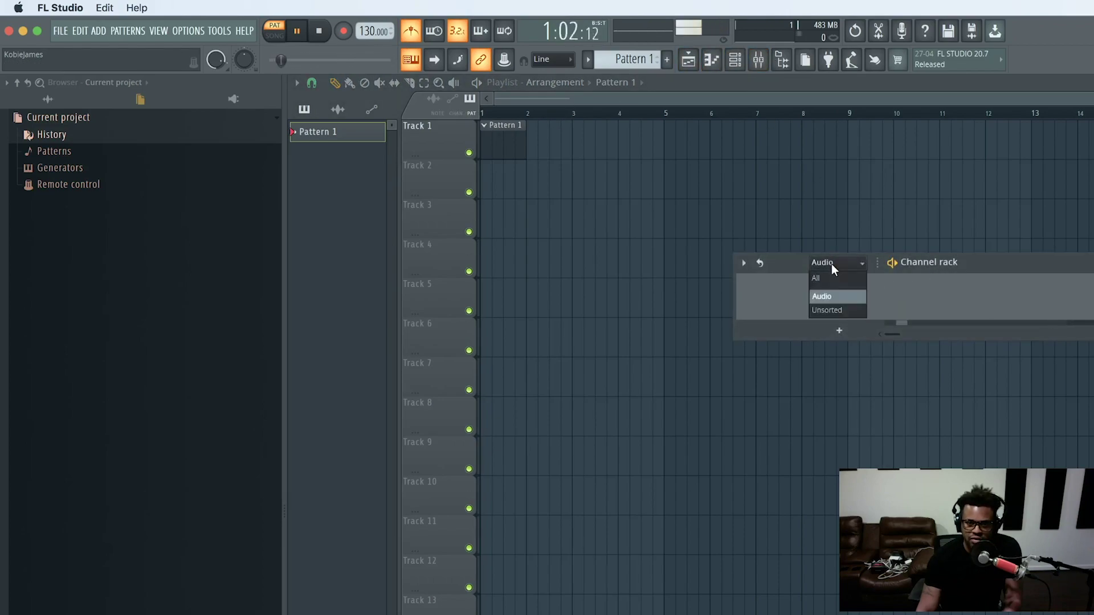
pyautogui.click(837, 309)
pyautogui.press('space')
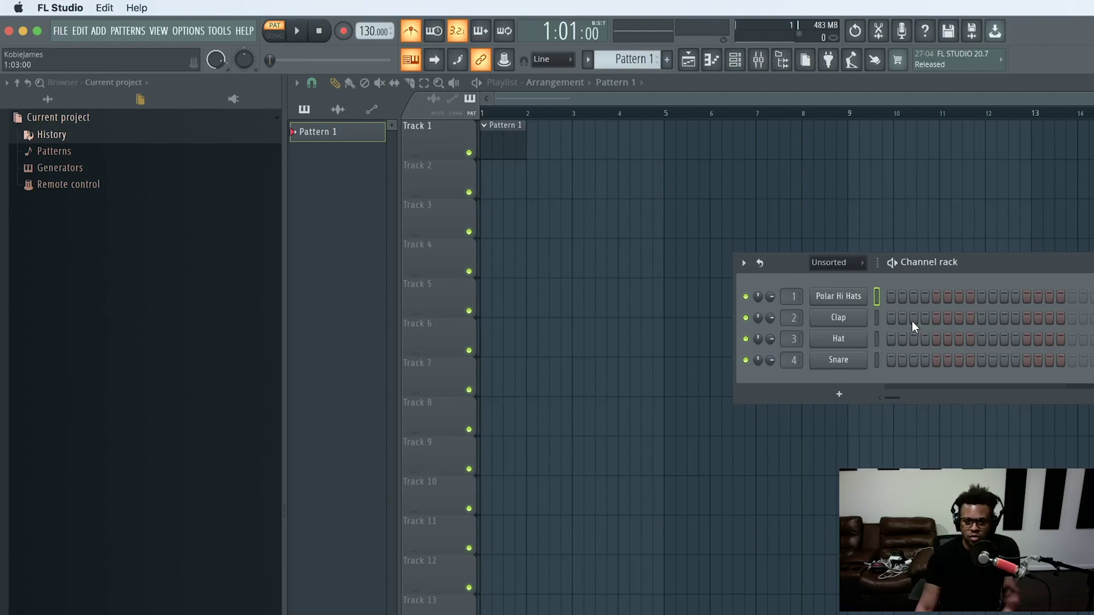
pyautogui.click(711, 60)
pyautogui.click(711, 60)
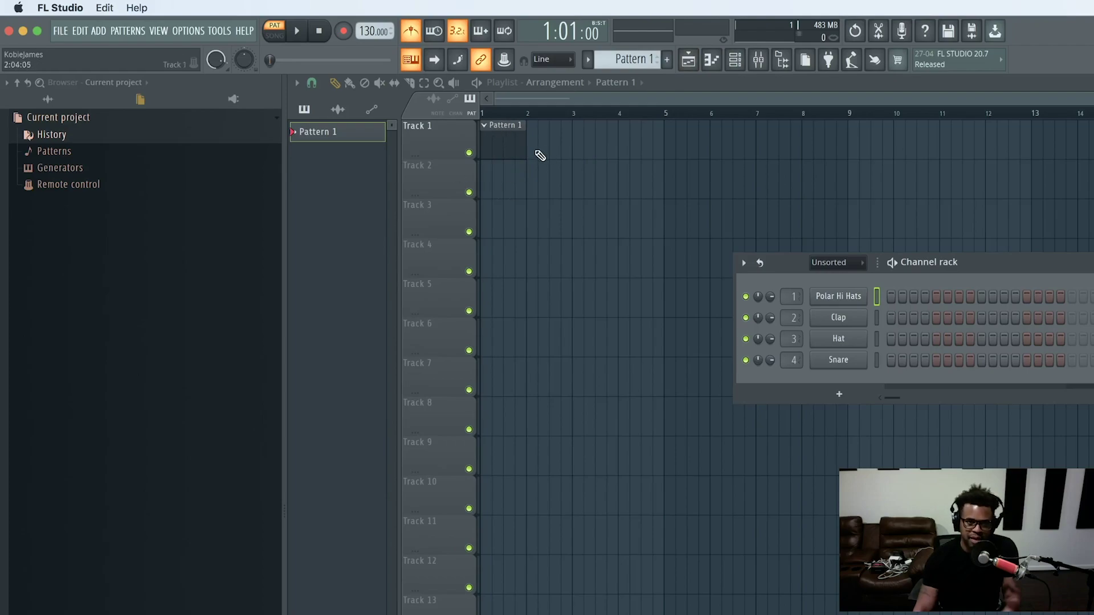
# Audition the Pattern 1 clip in song mode and delete it from Track 1
pyautogui.click(283, 32)
pyautogui.press('space')
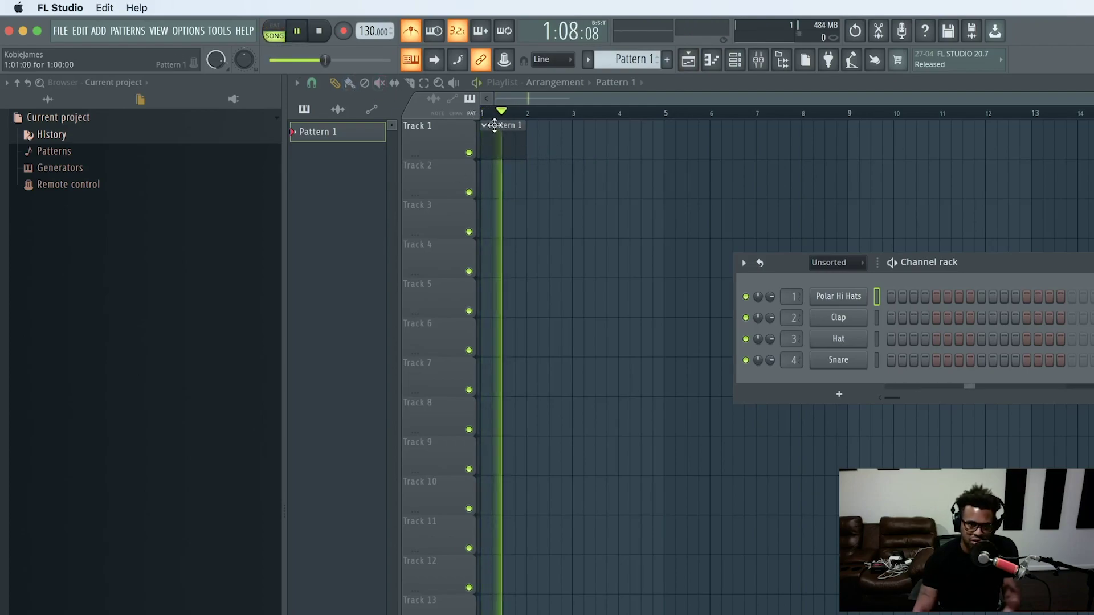
pyautogui.press('space')
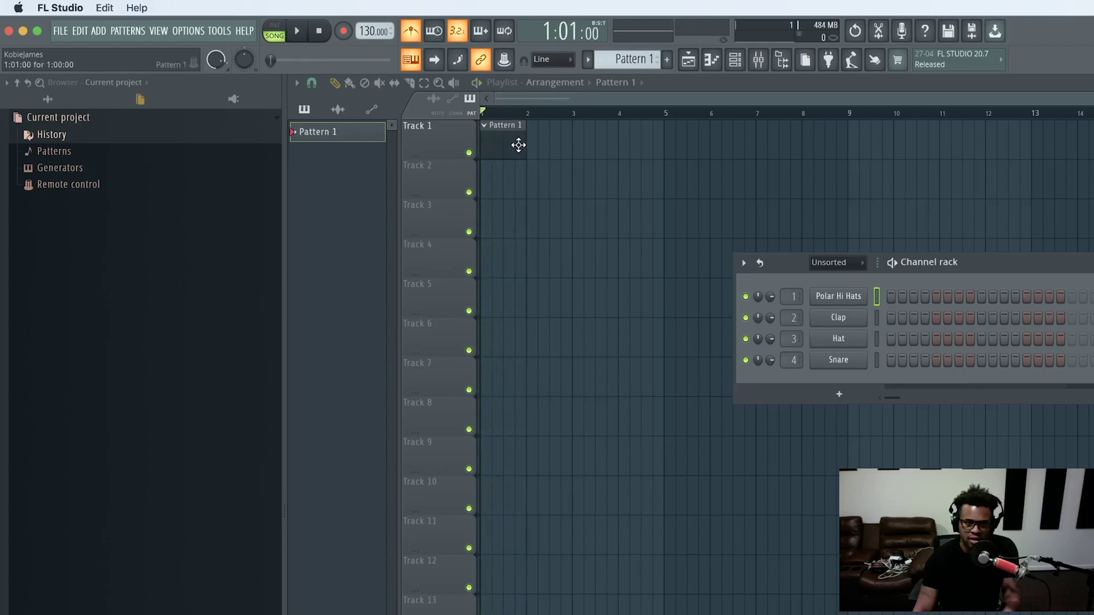
pyautogui.rightClick(496, 139)
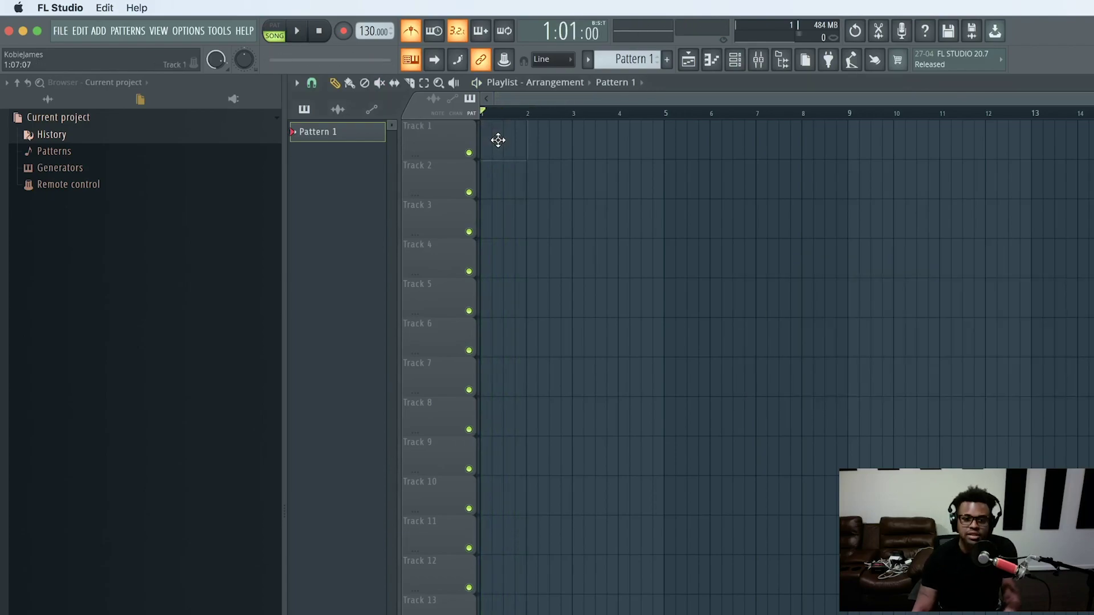
# Activate the first Polar Hi Hats step in the channel rack and play the empty arrangement in song mode
pyautogui.click(737, 66)
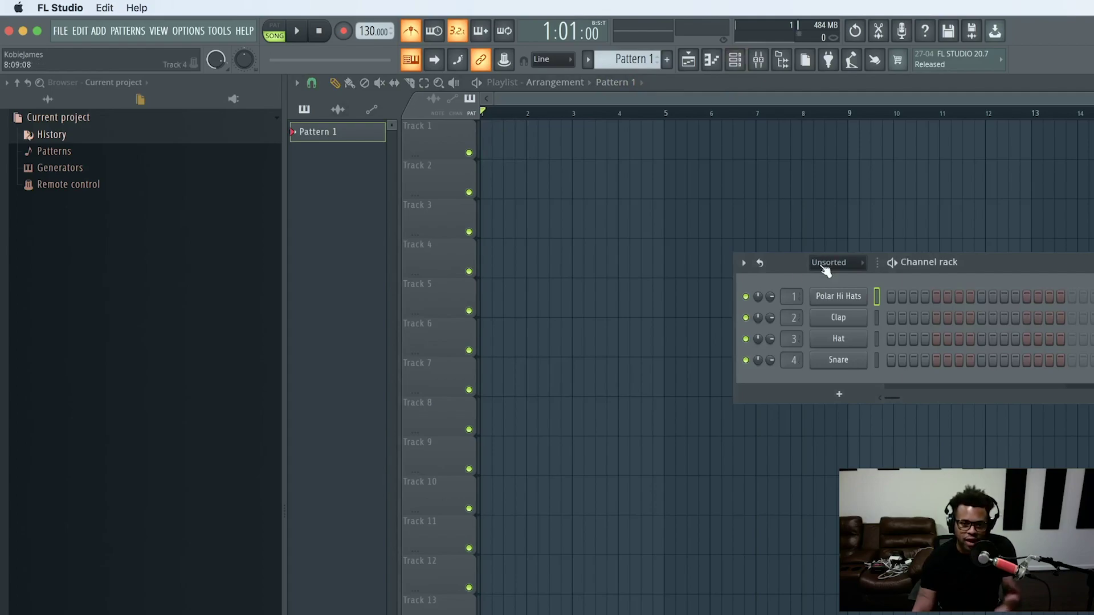
pyautogui.click(891, 298)
pyautogui.press('space')
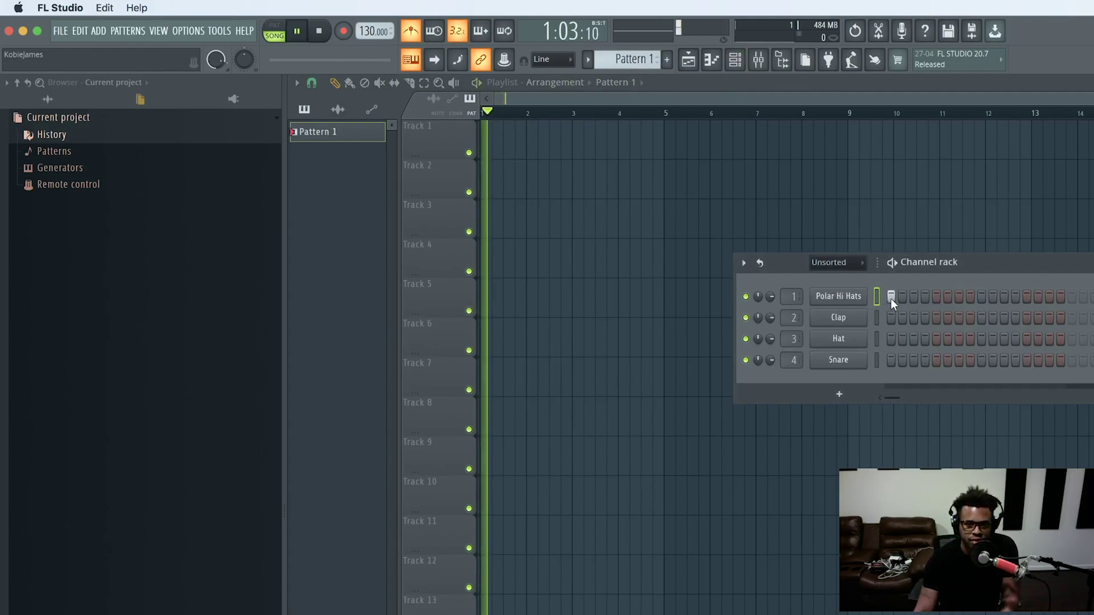
pyautogui.press('space')
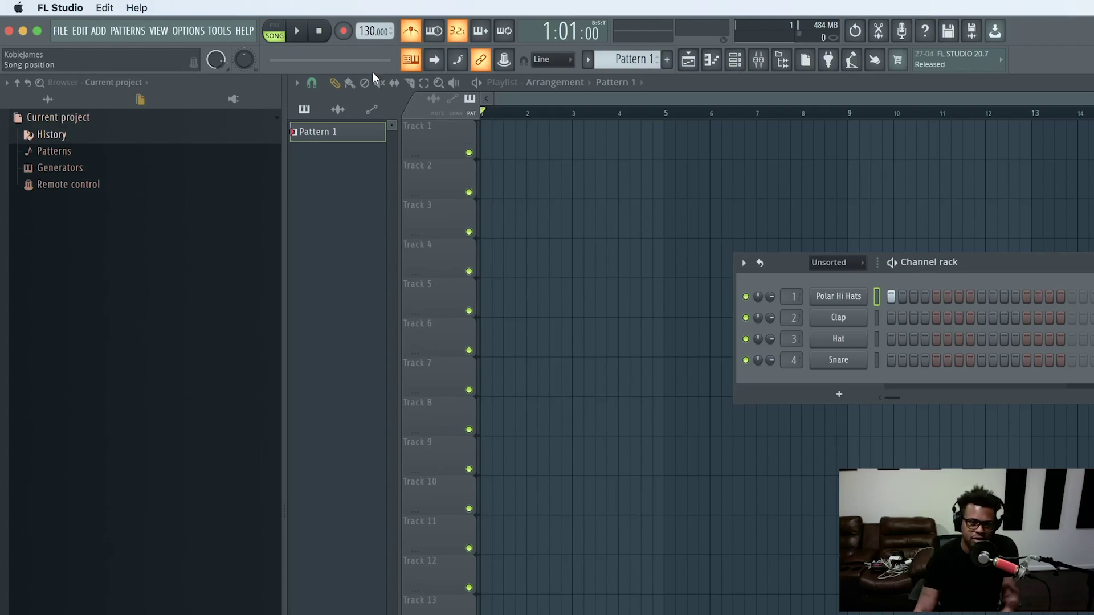
# Place a Pattern 1 clip at bar 1 of Track 1 and audition it with the channel rack open
pyautogui.click(485, 143)
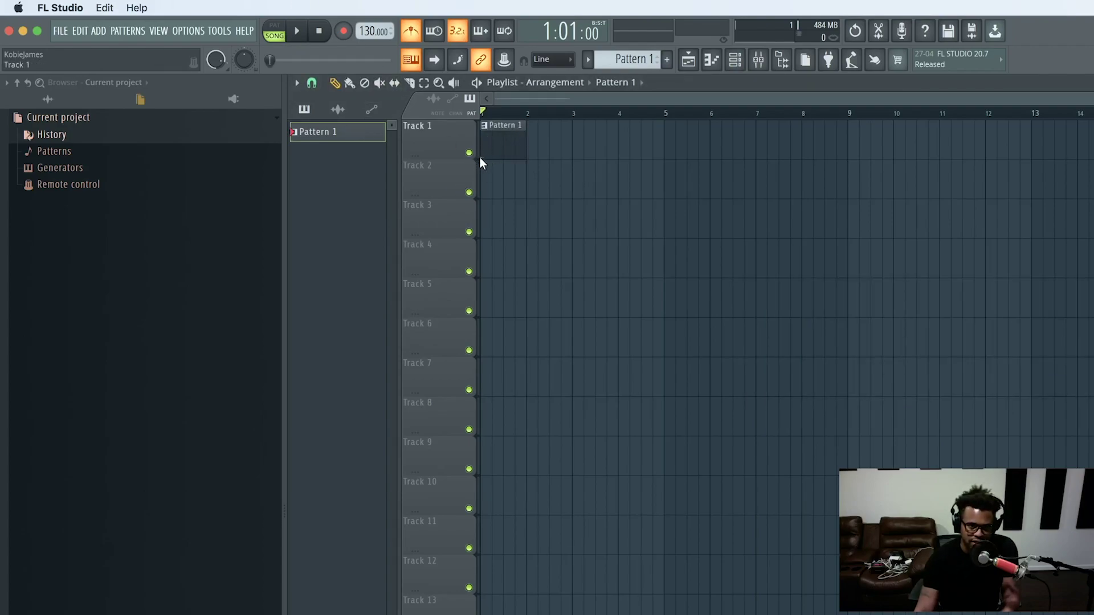
pyautogui.click(735, 59)
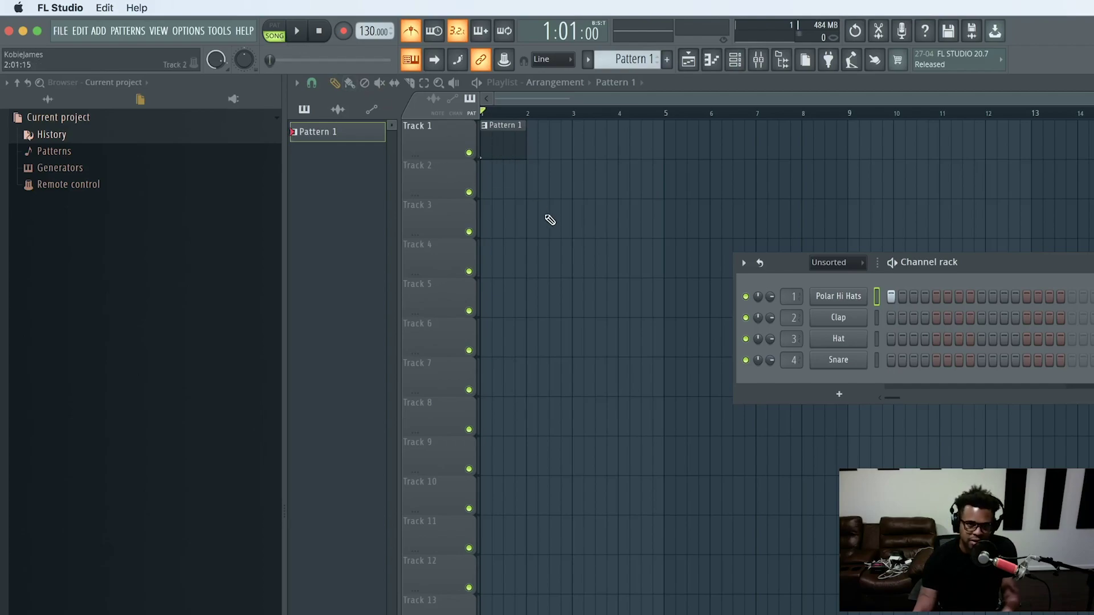
pyautogui.press('space')
pyautogui.press('space')
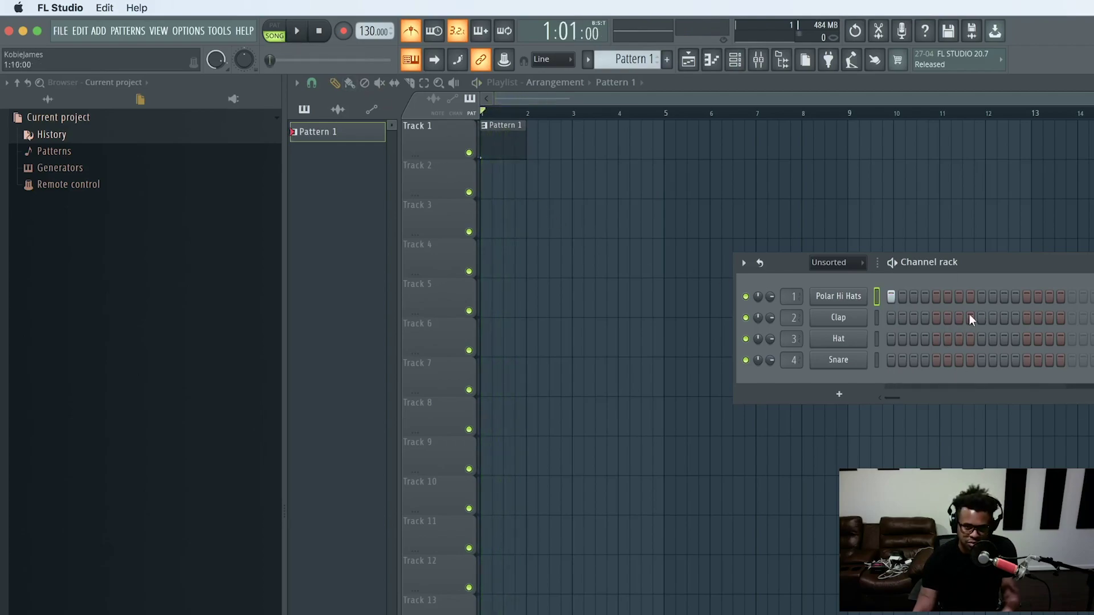
# Delete the Pattern 1 clip from Track 1 and switch playback to pattern mode
pyautogui.rightClick(516, 151)
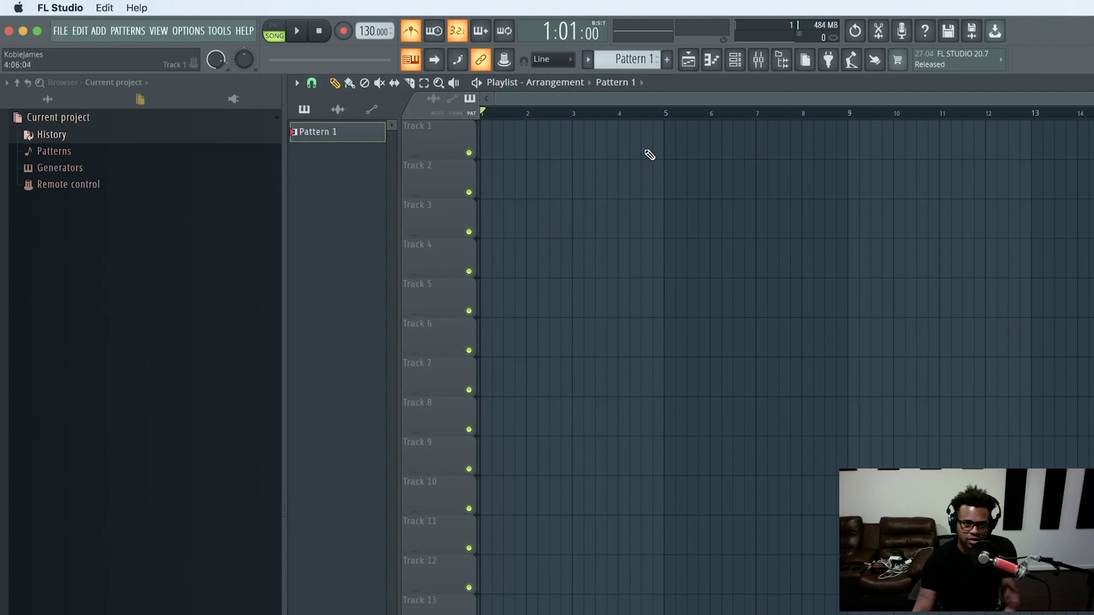
pyautogui.click(274, 30)
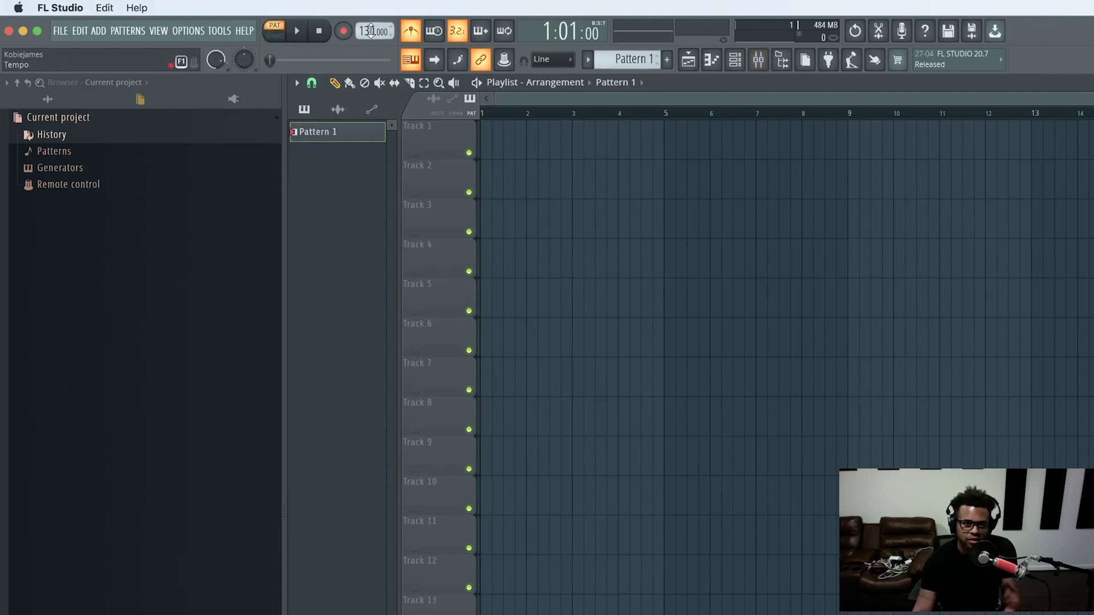
# Clear the first Polar Hi Hats step in the channel rack, and close and reopen the rack
pyautogui.click(736, 61)
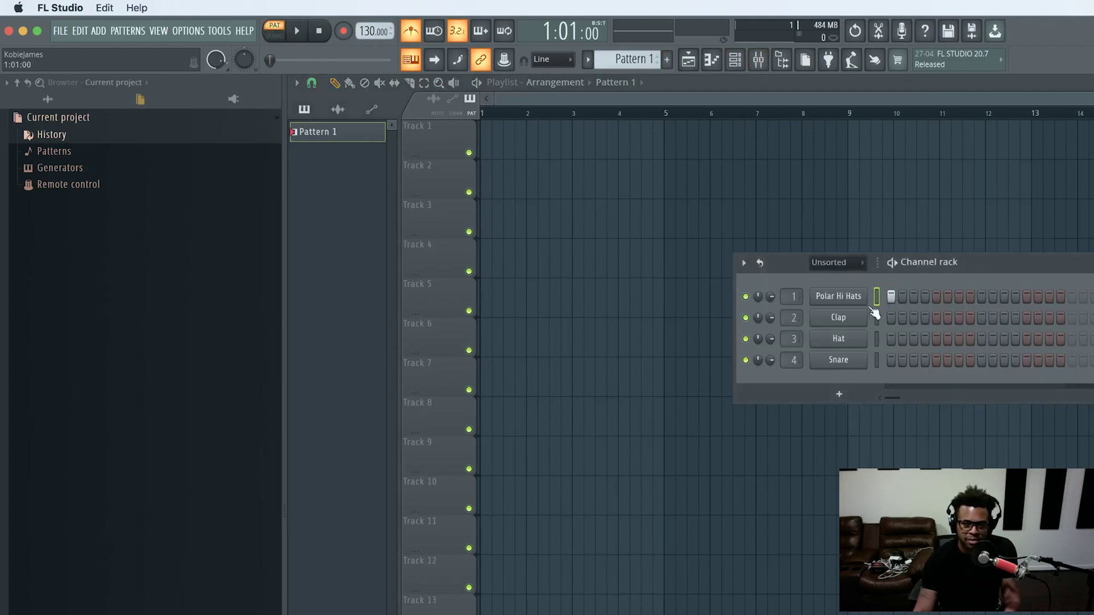
pyautogui.click(710, 67)
pyautogui.click(717, 66)
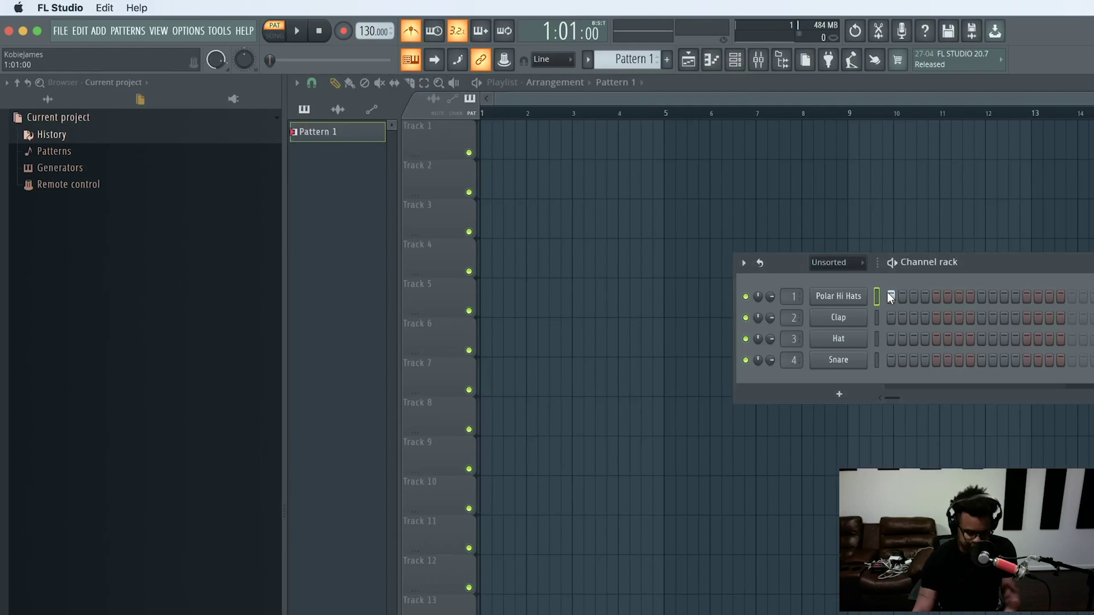
pyautogui.click(735, 60)
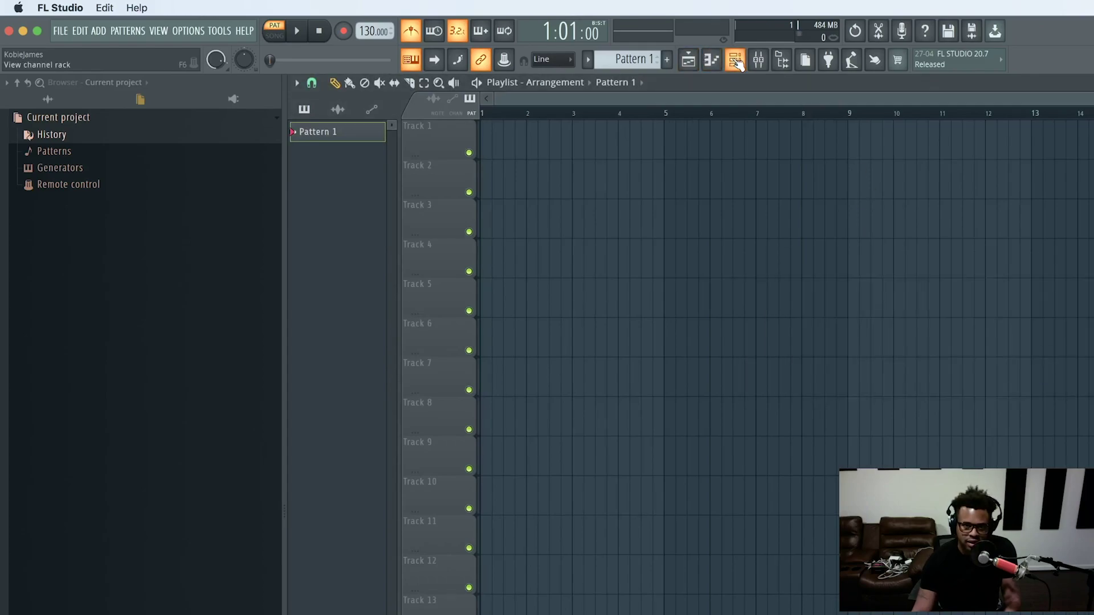
pyautogui.click(736, 62)
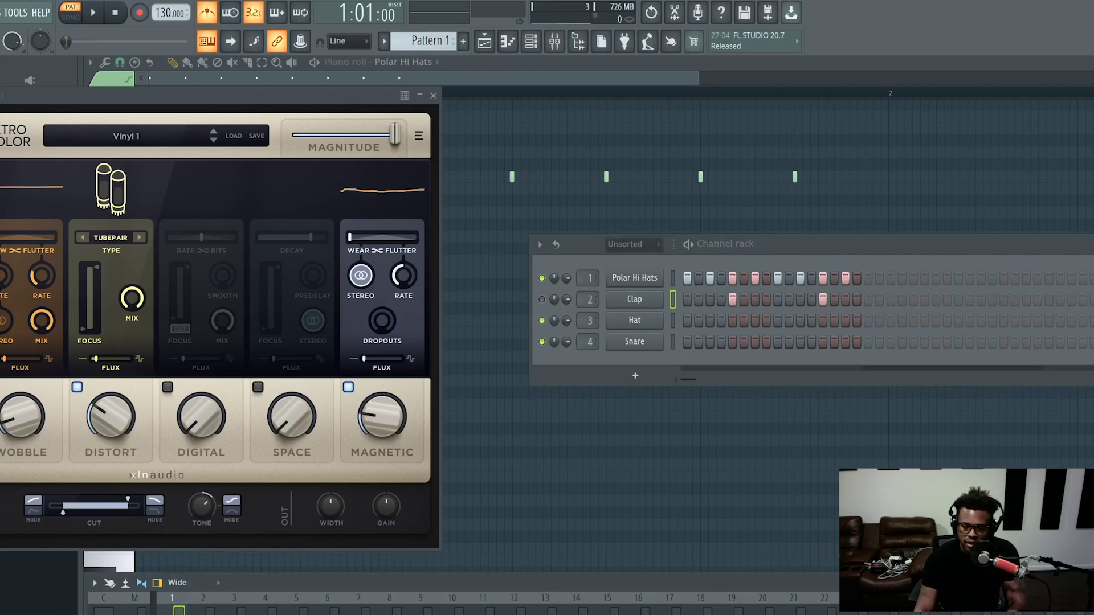
pyautogui.click(792, 613)
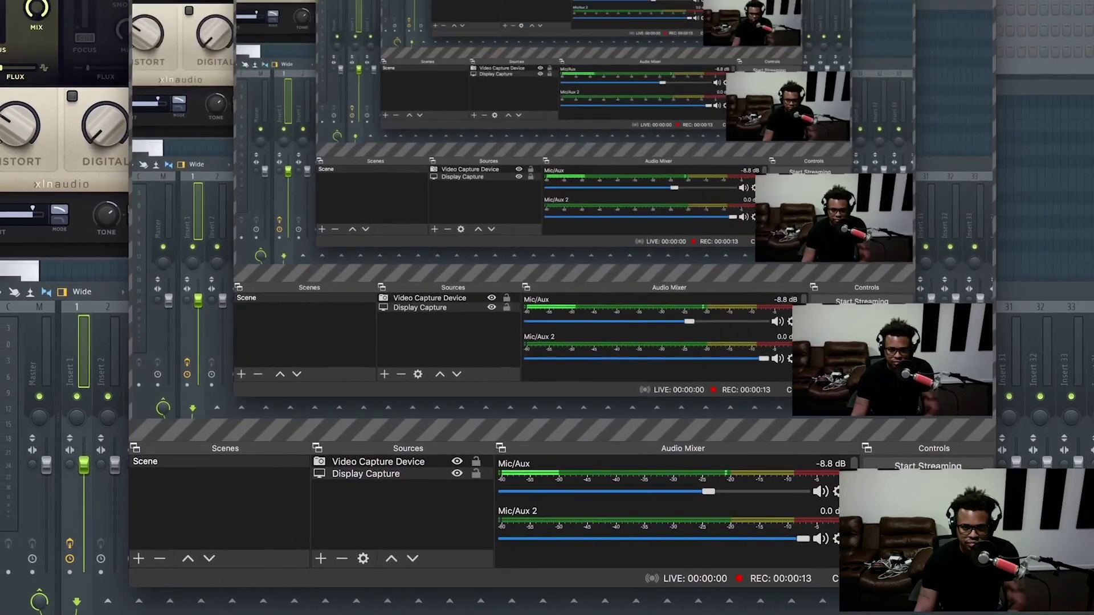
pyautogui.press('super+h')
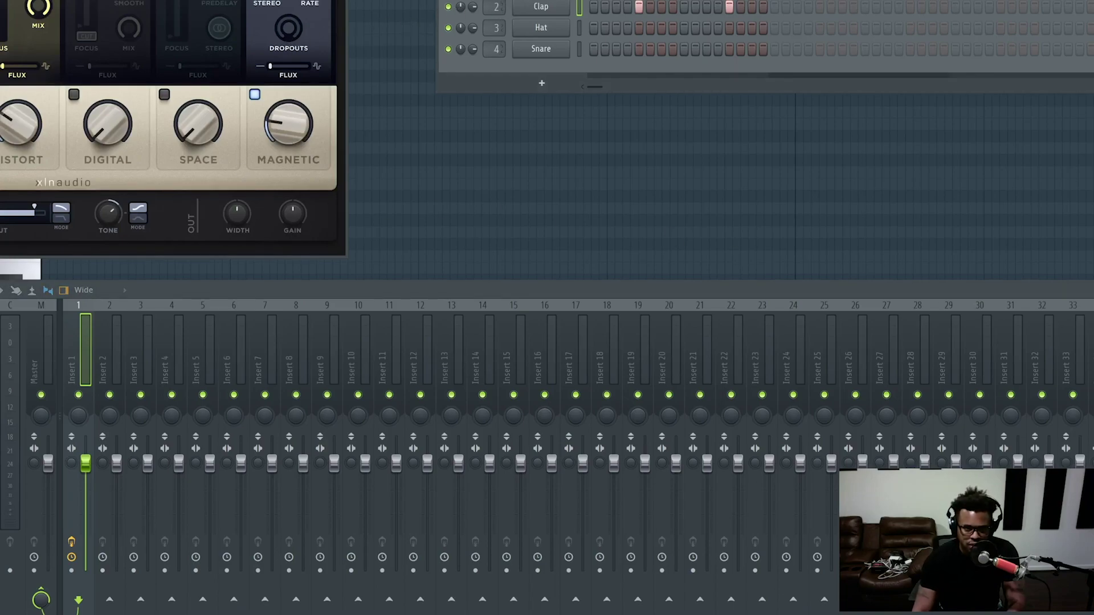
# Close the Retro Color effect window and mute the Clap channel in the channel rack
pyautogui.click(337, 1)
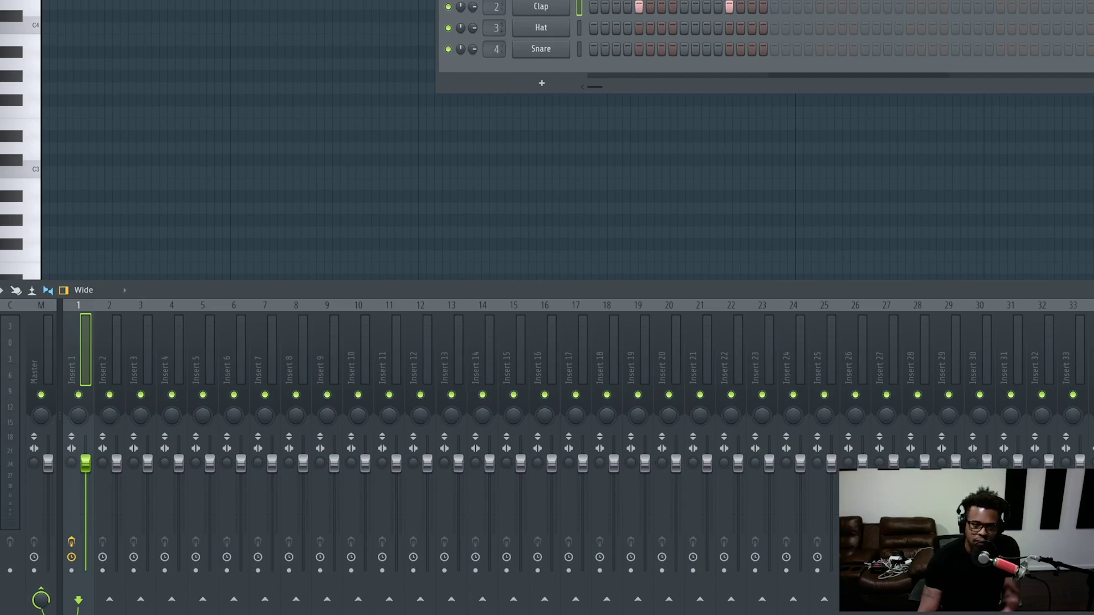
pyautogui.click(448, 7)
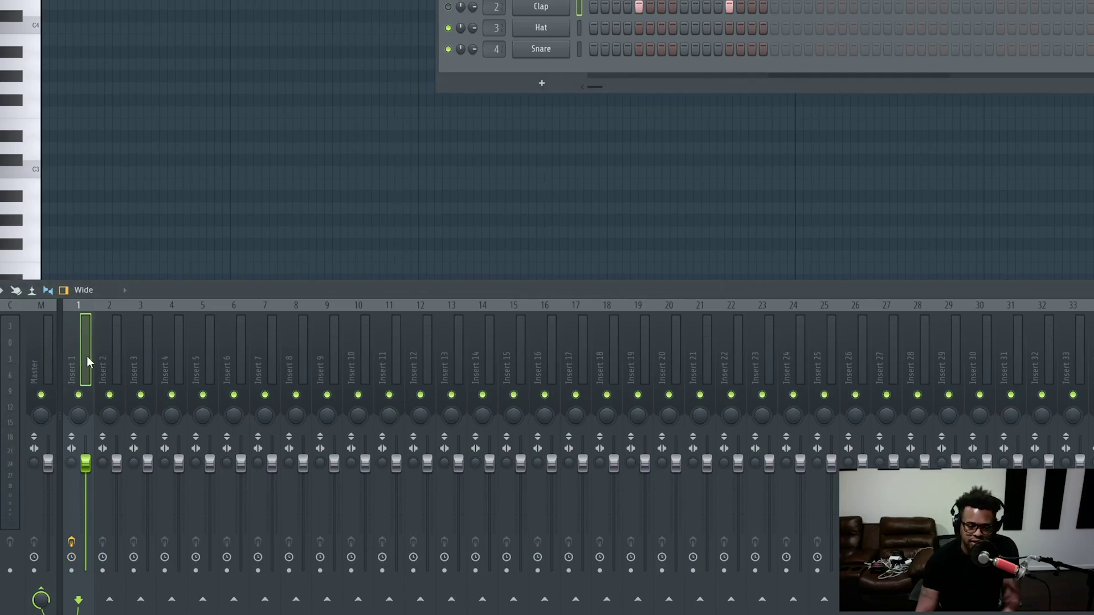
# Audition the pattern with the Clap muted and again with it unmuted, comparing the Insert 1, Insert 2 and Master meters
pyautogui.press('space')
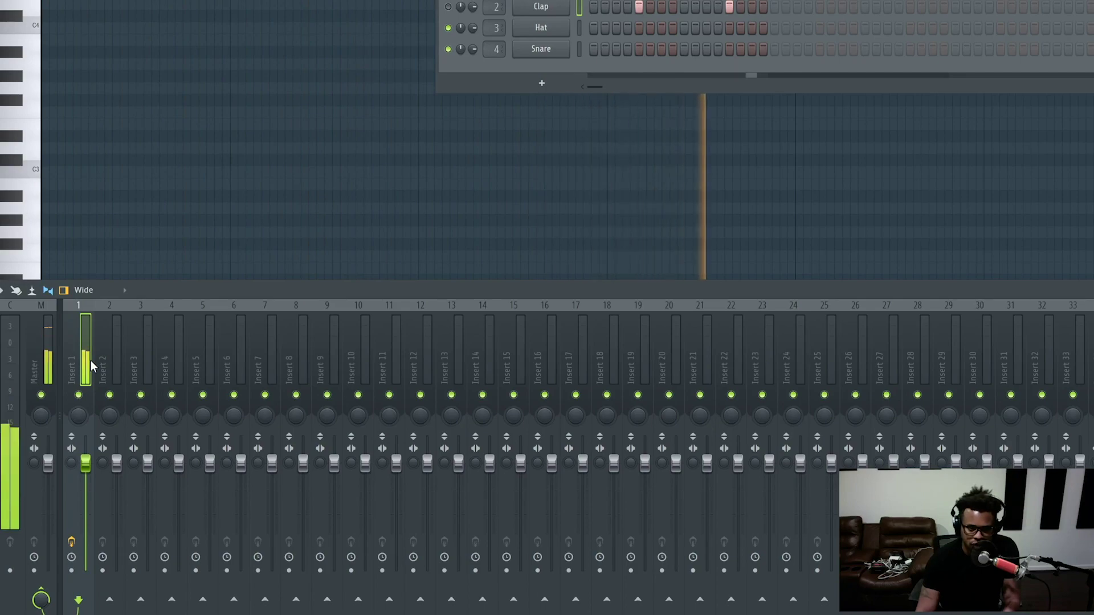
pyautogui.press('space')
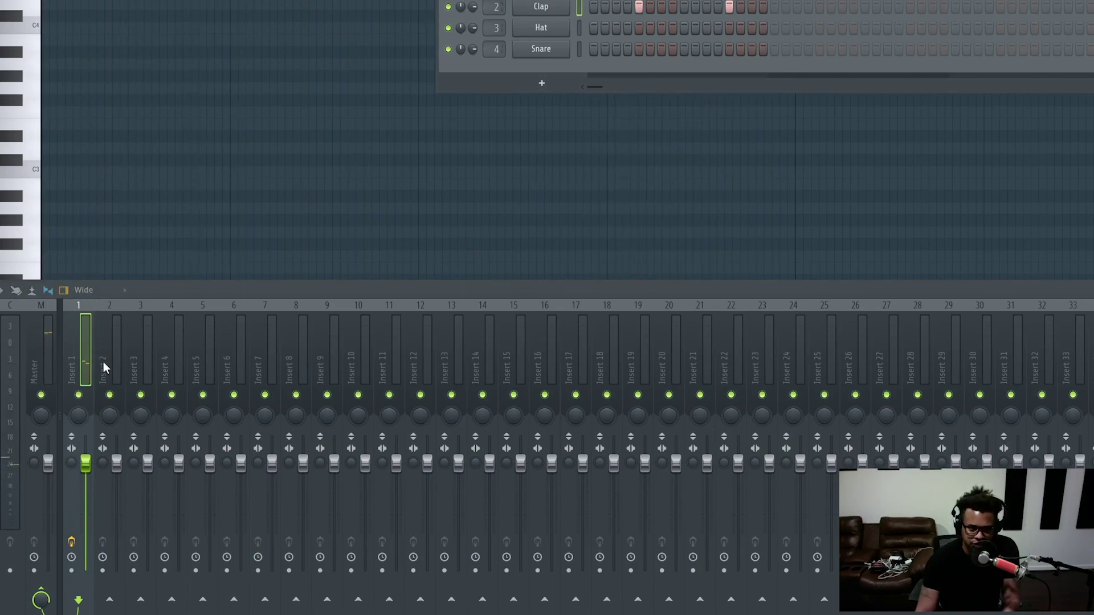
pyautogui.press('space')
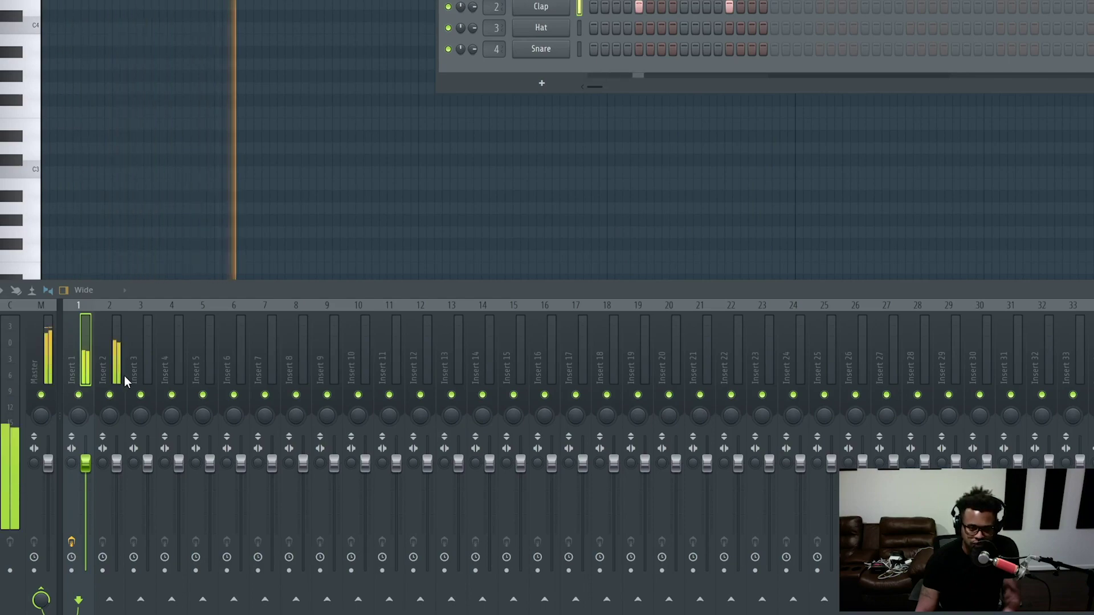
pyautogui.press('space')
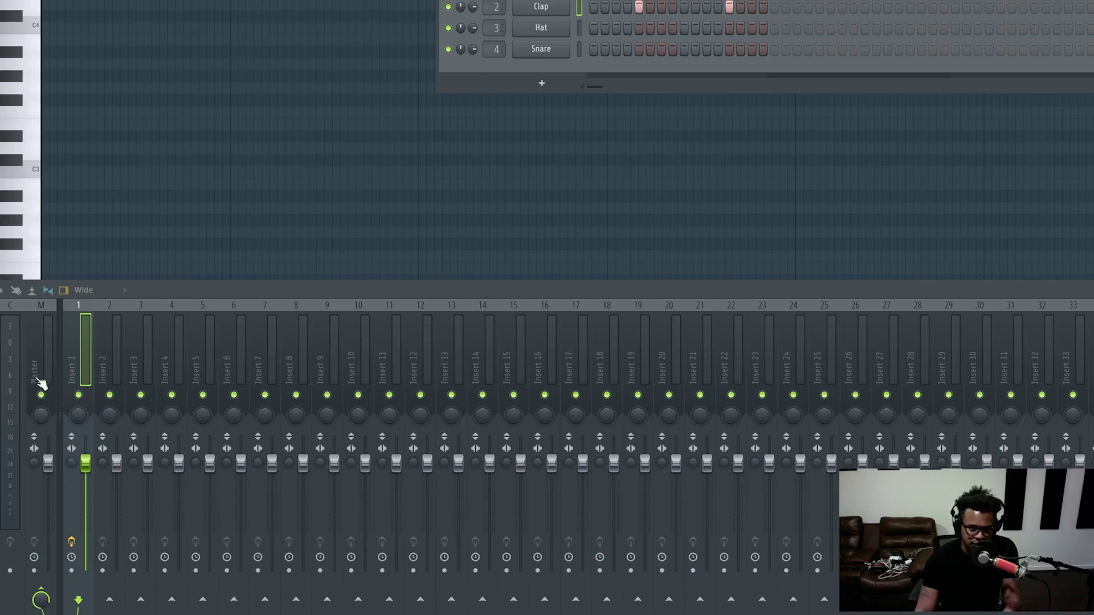
pyautogui.press('space')
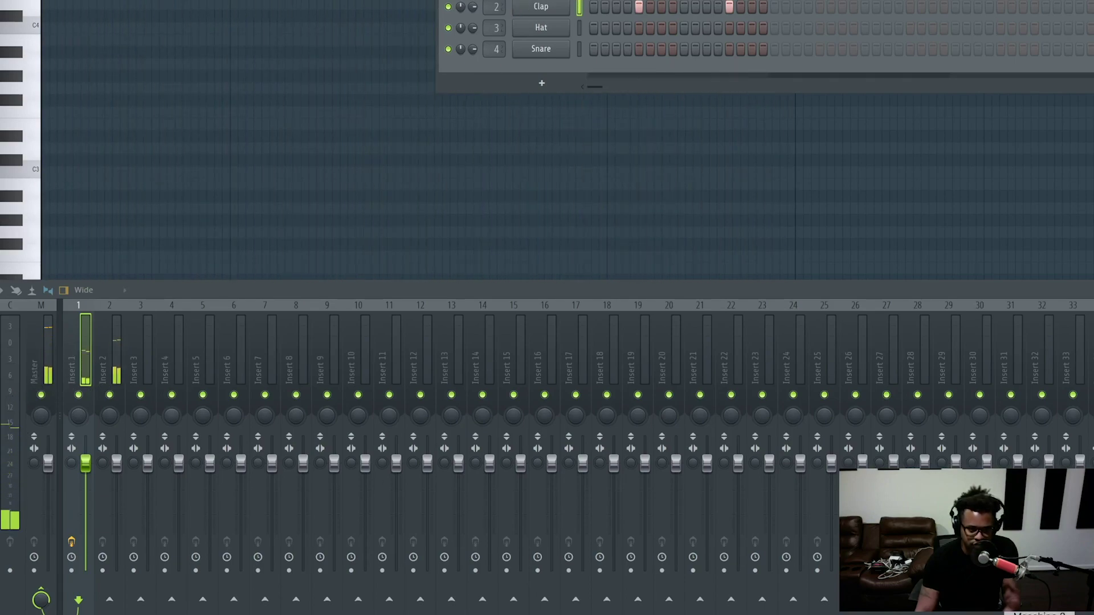
pyautogui.press('space')
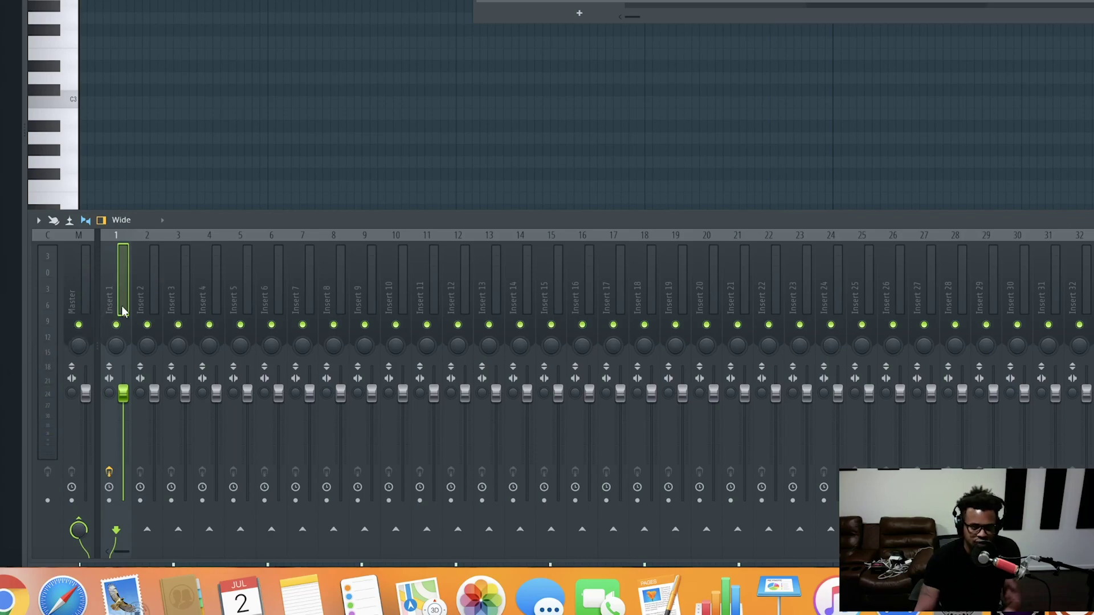
# Select the Insert 2 mixer track and play the pattern to check its level meter
pyautogui.click(147, 293)
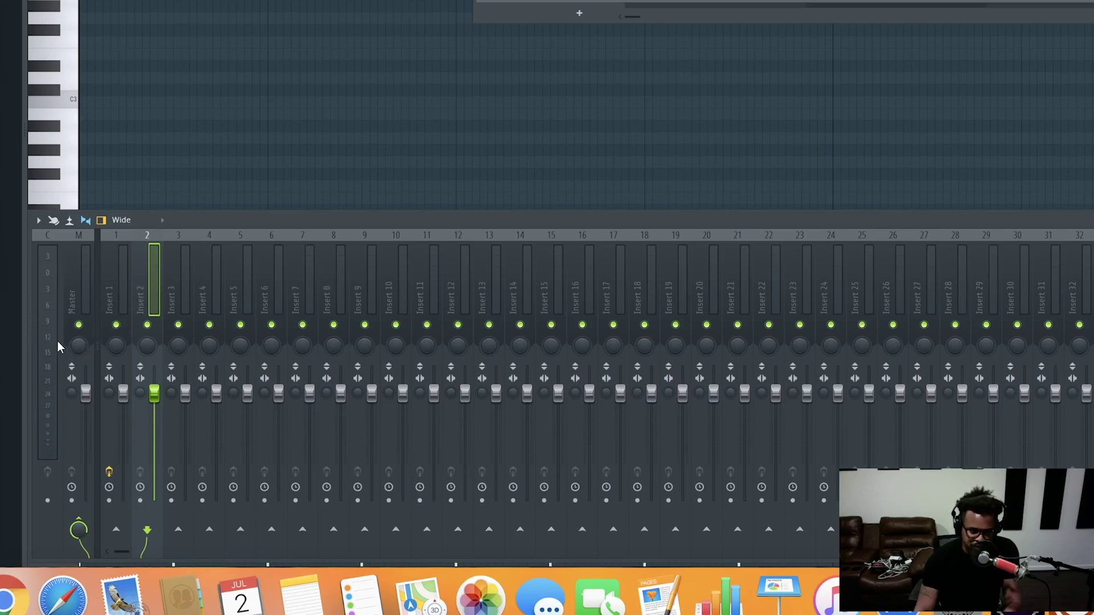
pyautogui.press('space')
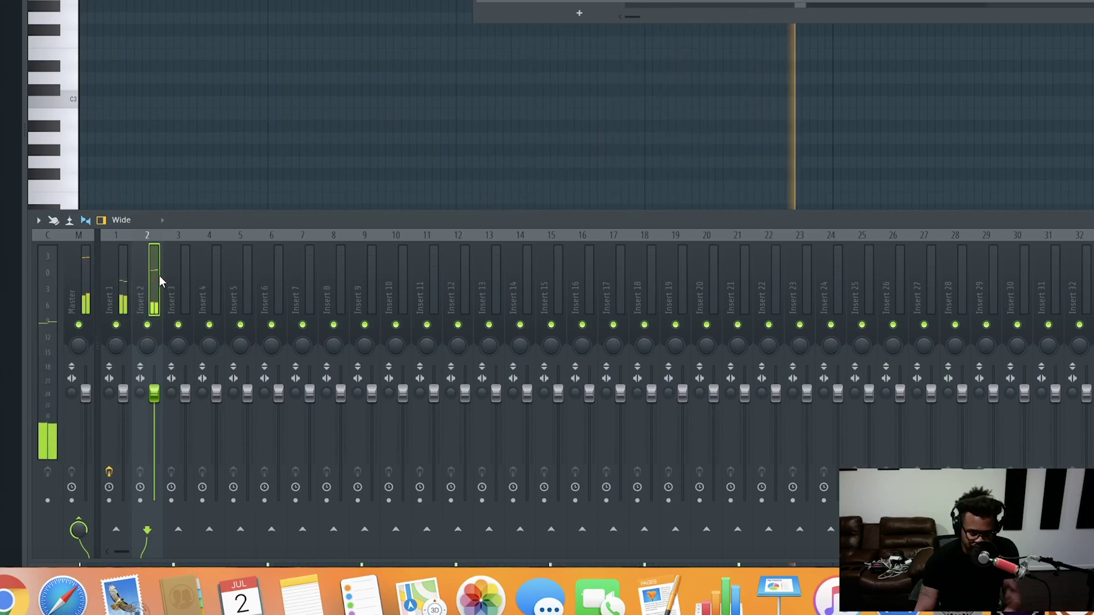
pyautogui.press('space')
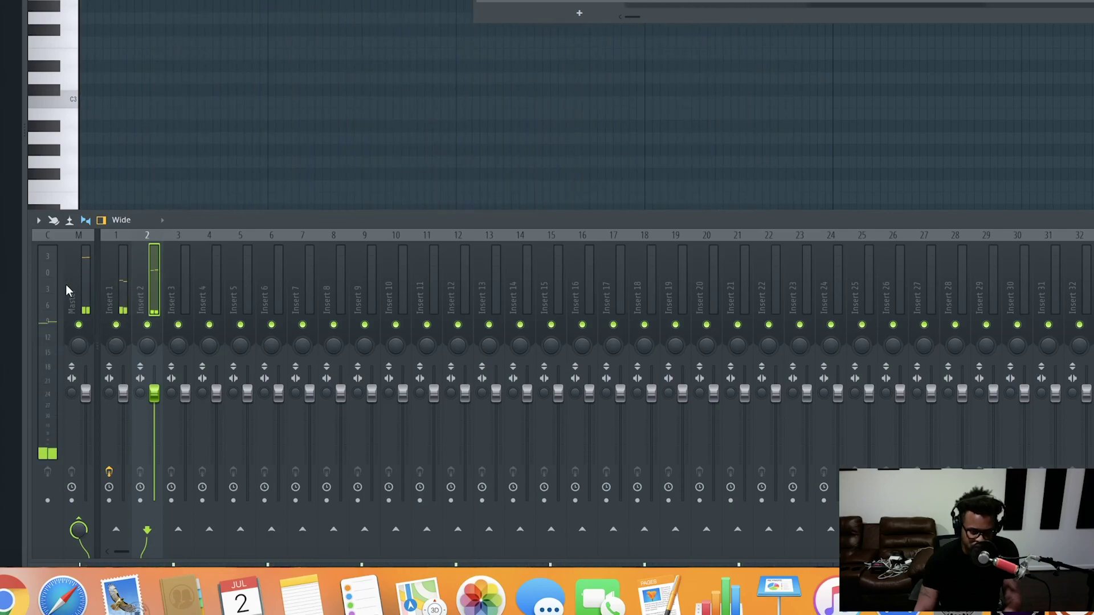
# Select the Master track and play the pattern repeatedly to examine the combined output on its meter and the large level meter
pyautogui.click(84, 280)
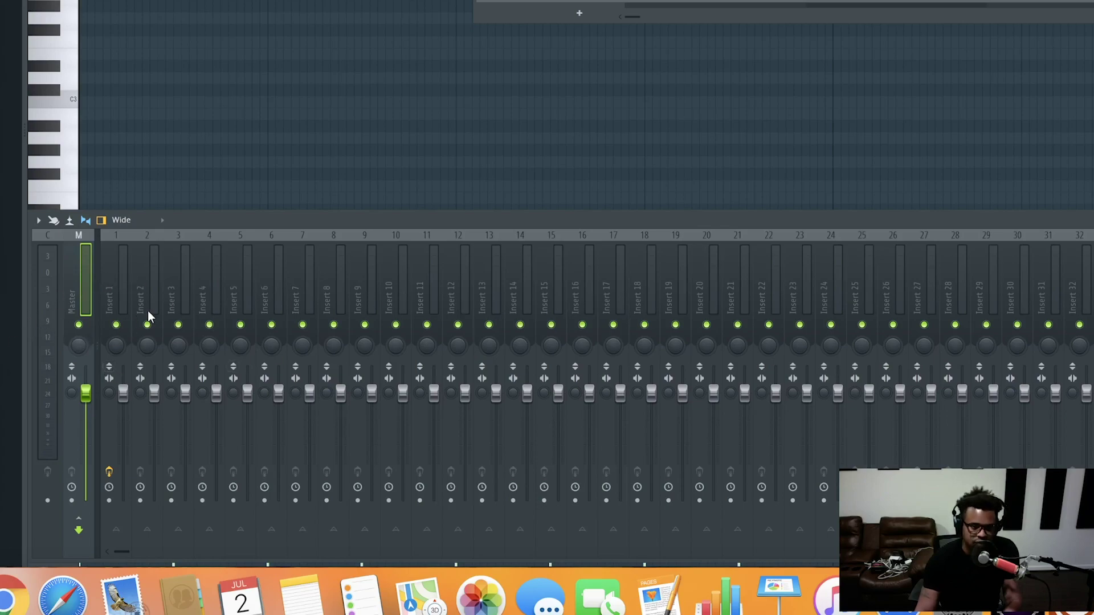
pyautogui.press('space')
pyautogui.press('space')
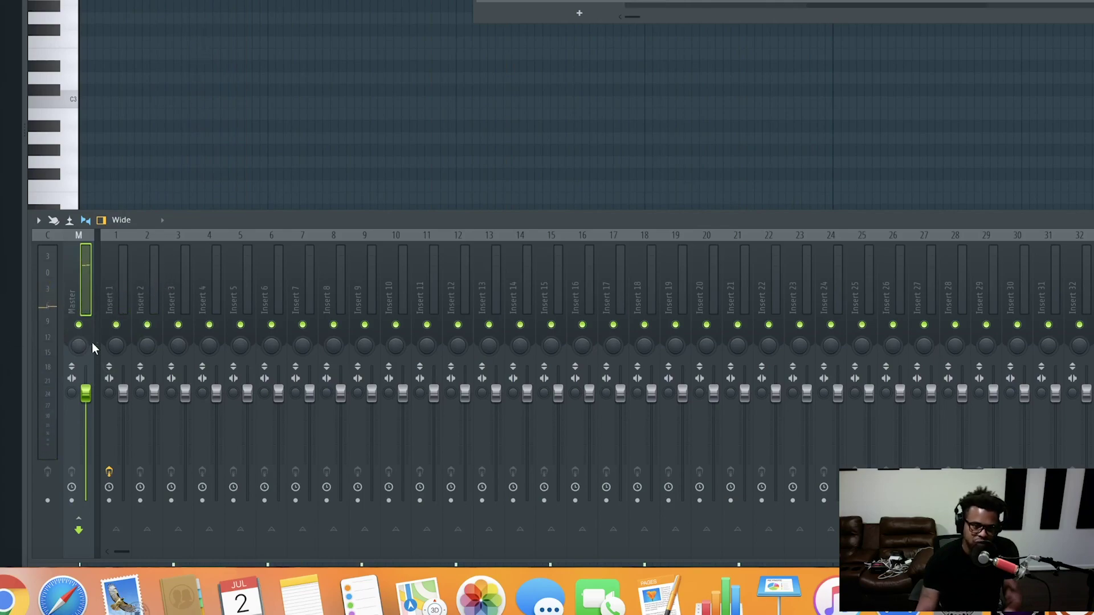
pyautogui.press('space')
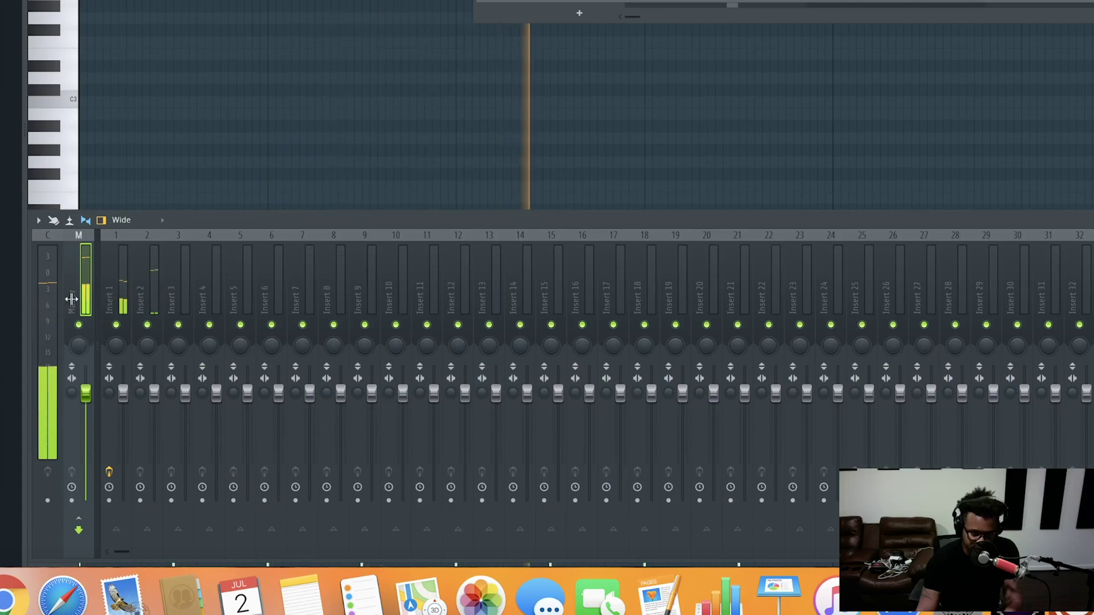
pyautogui.press('space')
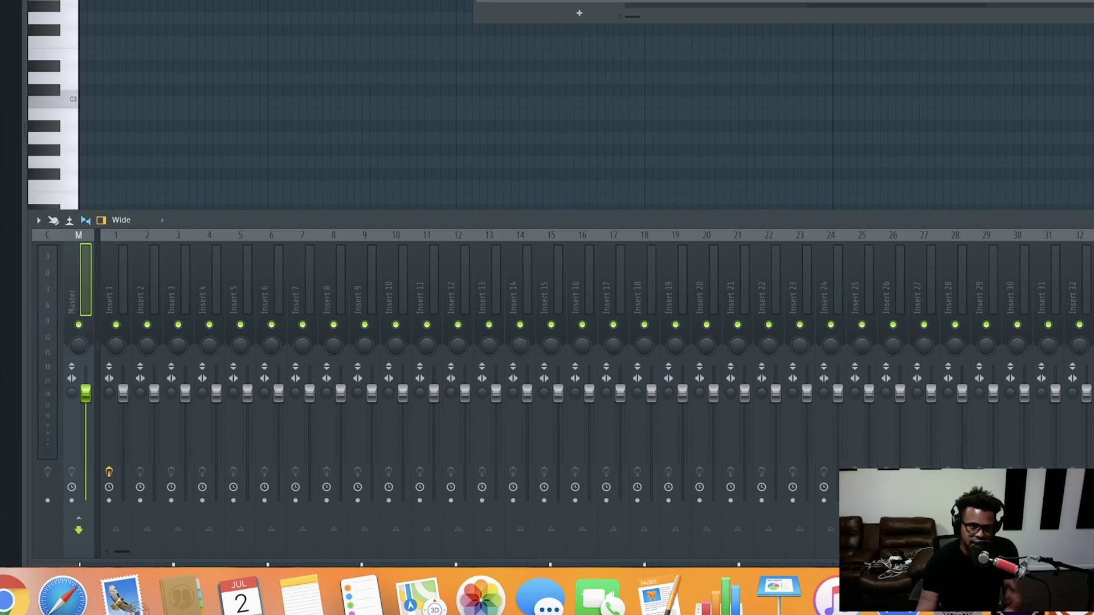
pyautogui.press('space')
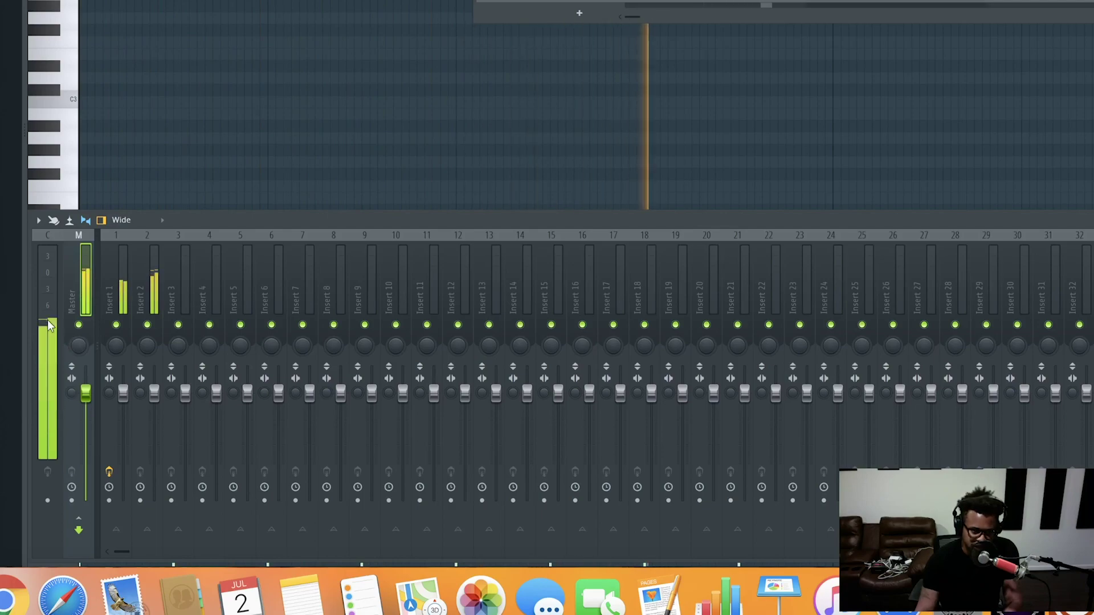
pyautogui.press('space')
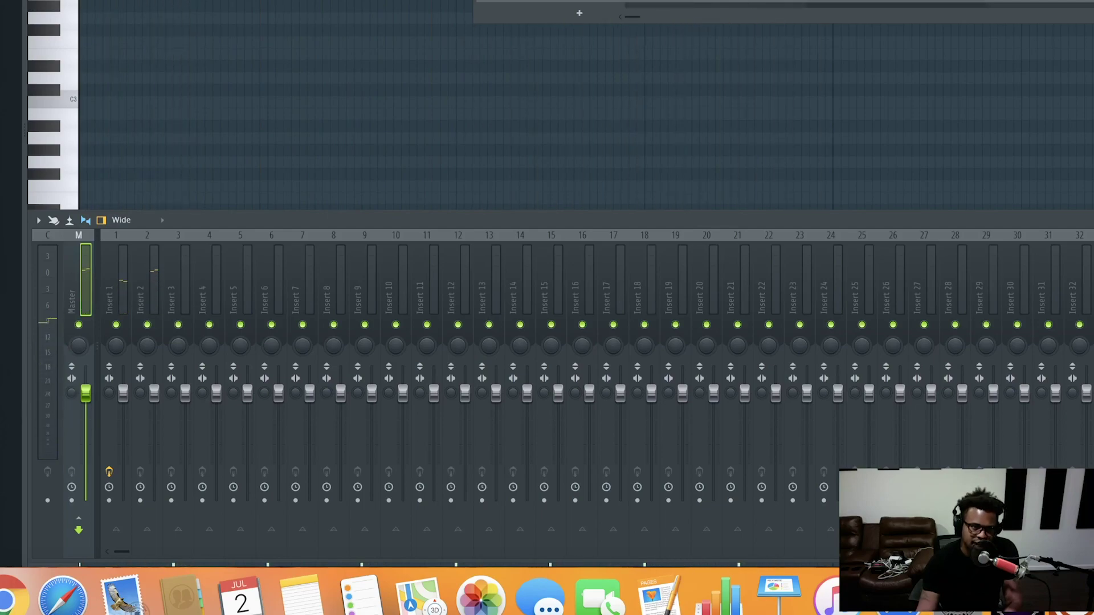
pyautogui.press('space')
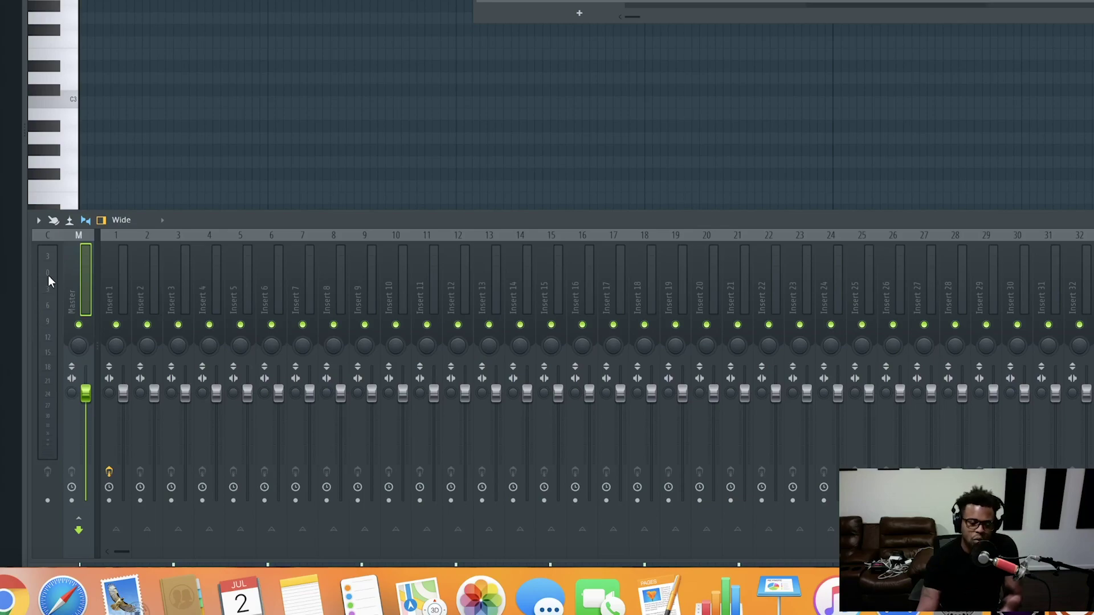
# Select Insert 1, and mute and unmute the Insert 2 mixer track
pyautogui.click(119, 279)
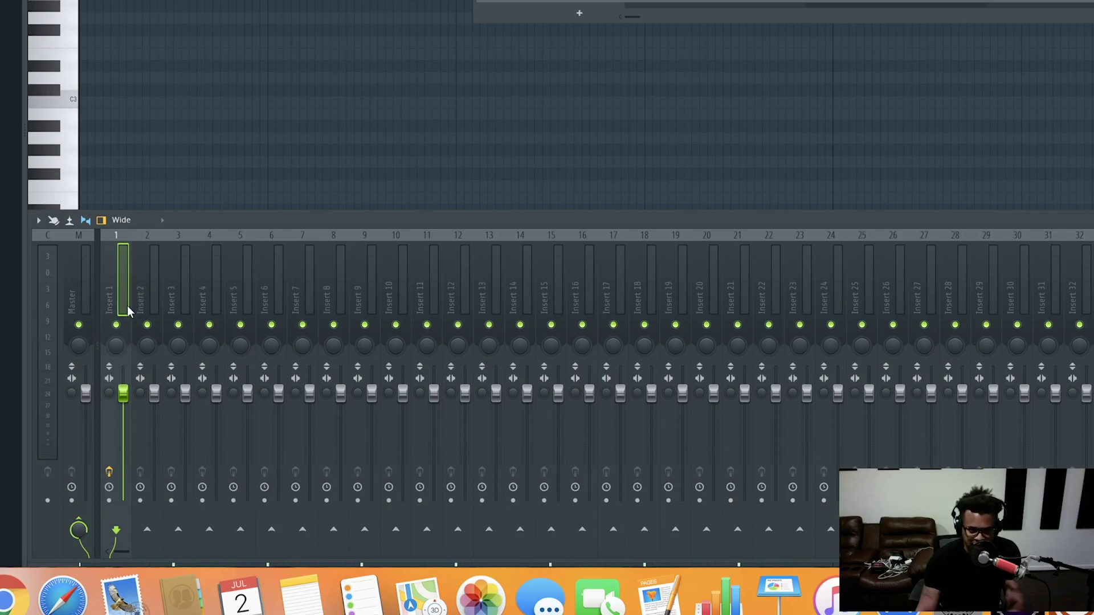
pyautogui.click(147, 324)
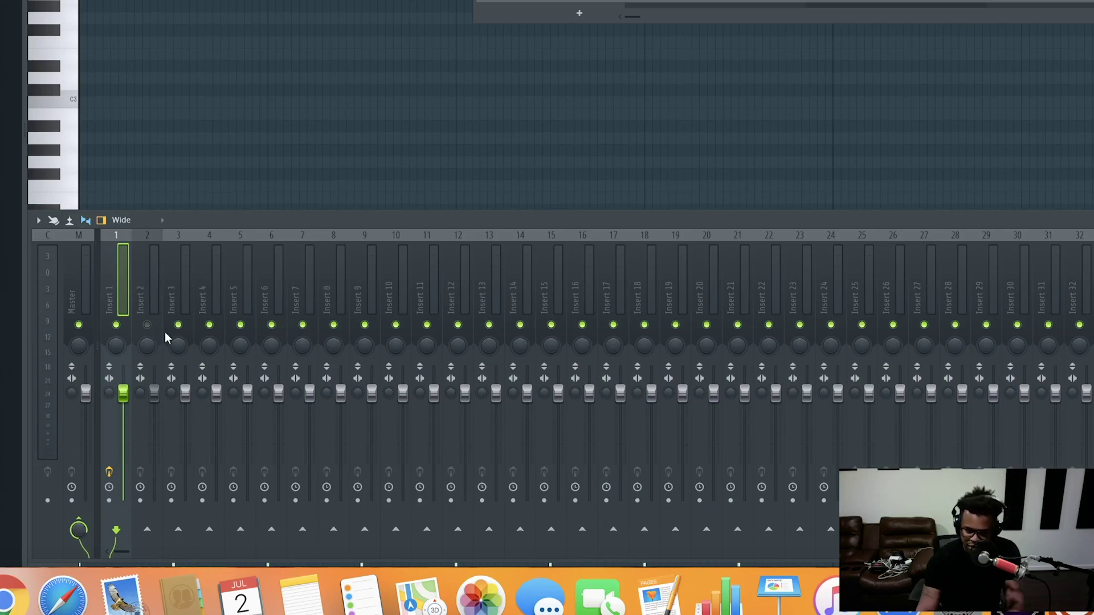
pyautogui.click(148, 324)
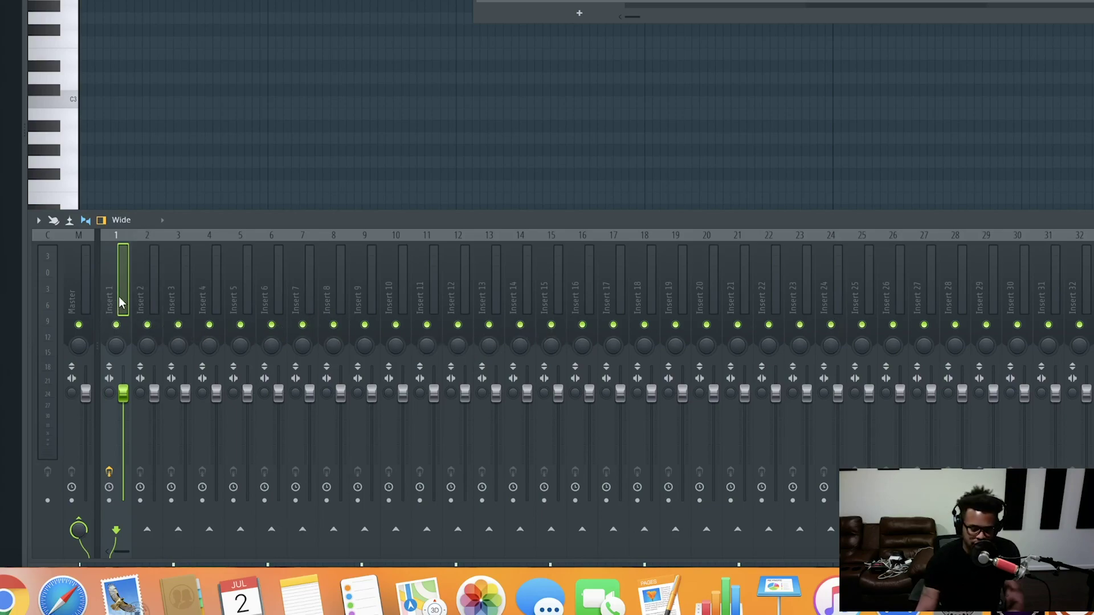
# Solo the Insert 1 mixer track, audition the pattern, and end the solo
pyautogui.press('s')
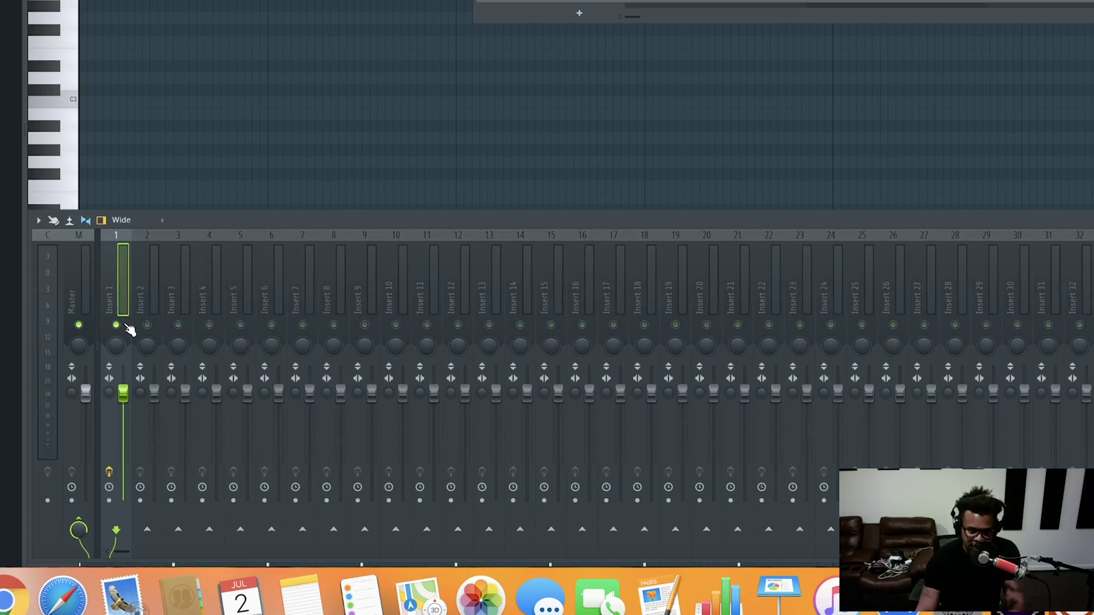
pyautogui.press('space')
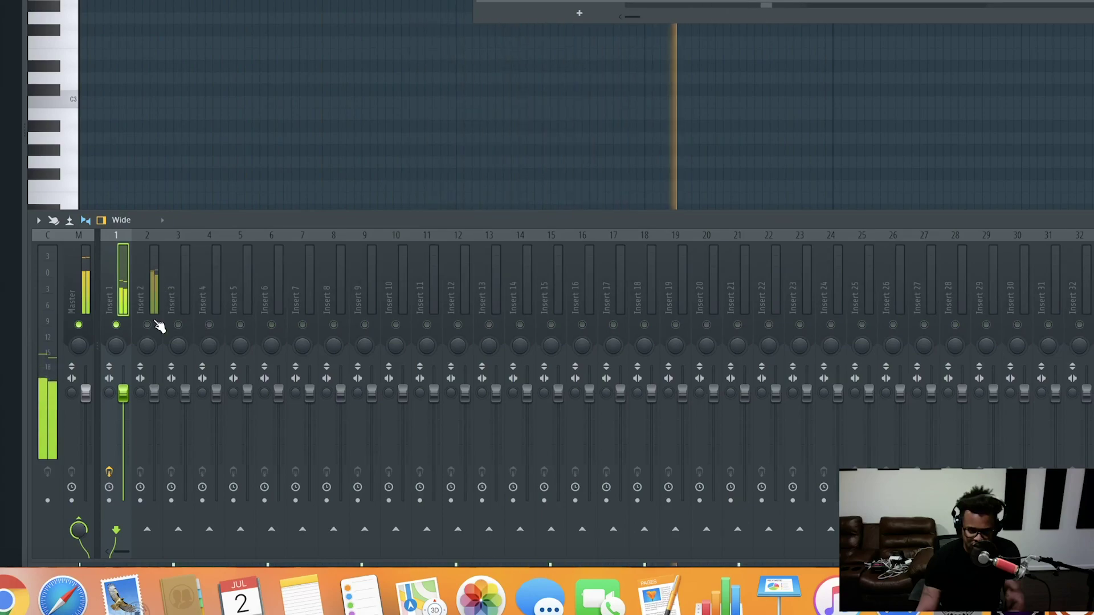
pyautogui.press('space')
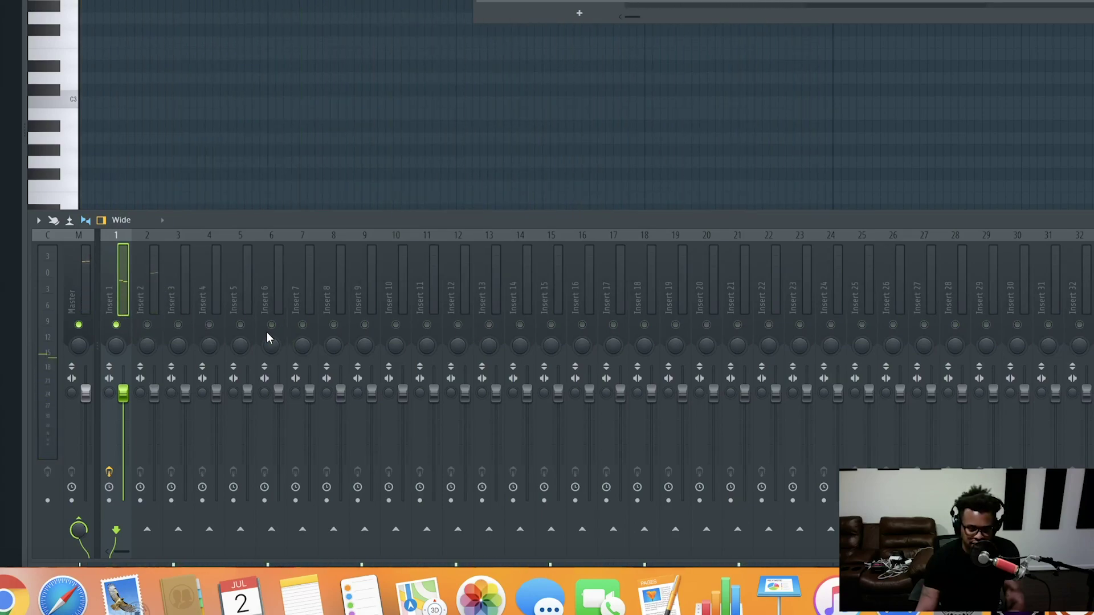
pyautogui.press('s')
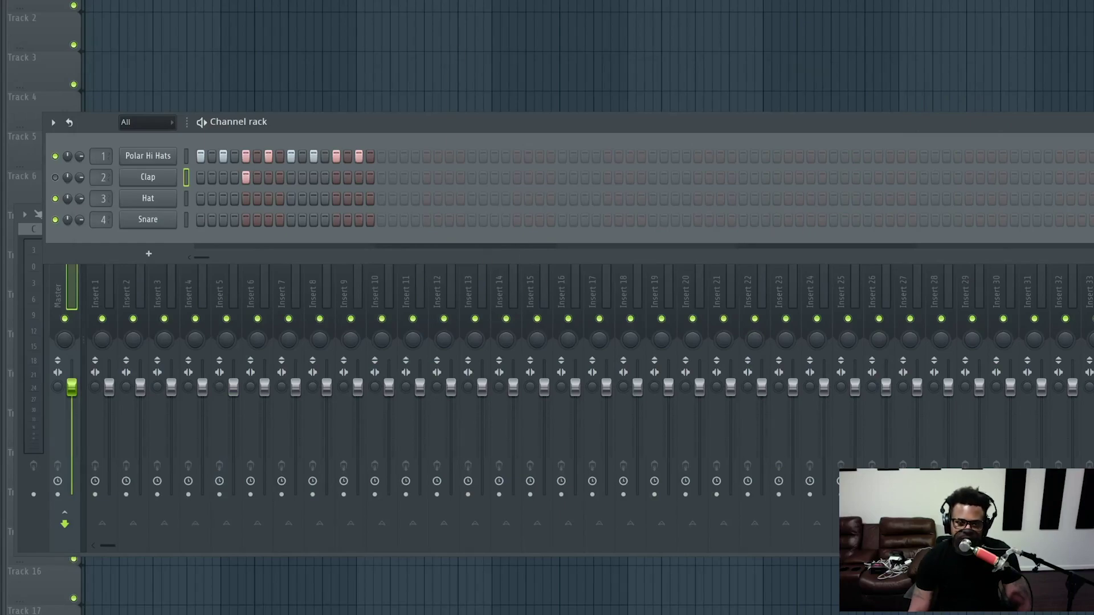
# Alternate between the mixer and the channel rack, finishing with the mixer in front
pyautogui.press('F9')
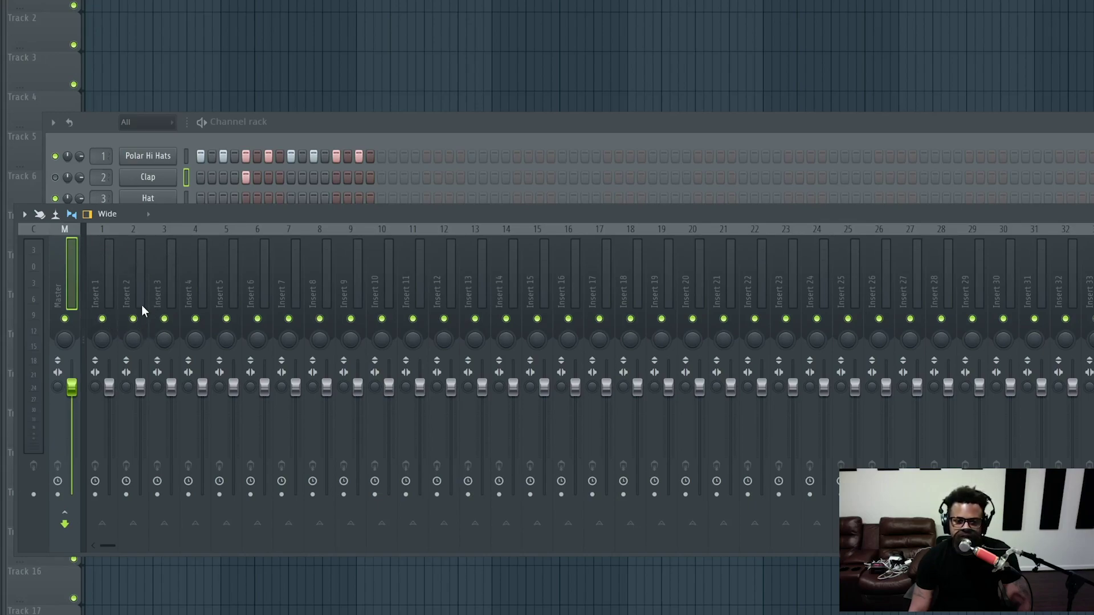
pyautogui.click(295, 128)
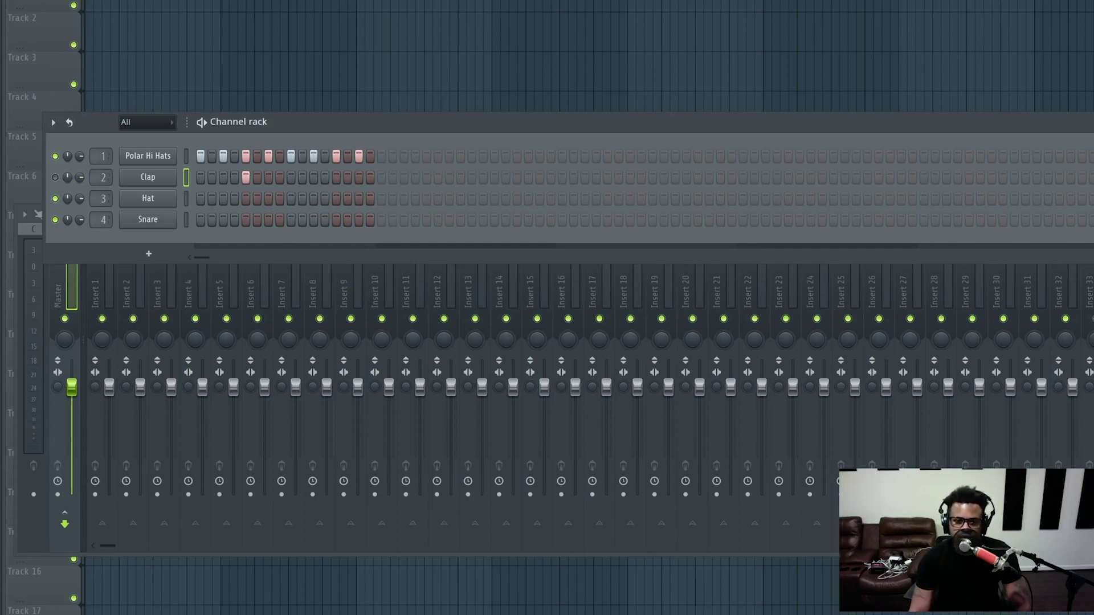
pyautogui.press('F9')
# Audition the pattern with the Clap channel unmuted, add a Clap hit on step 13, and mute the channel again
pyautogui.press('space')
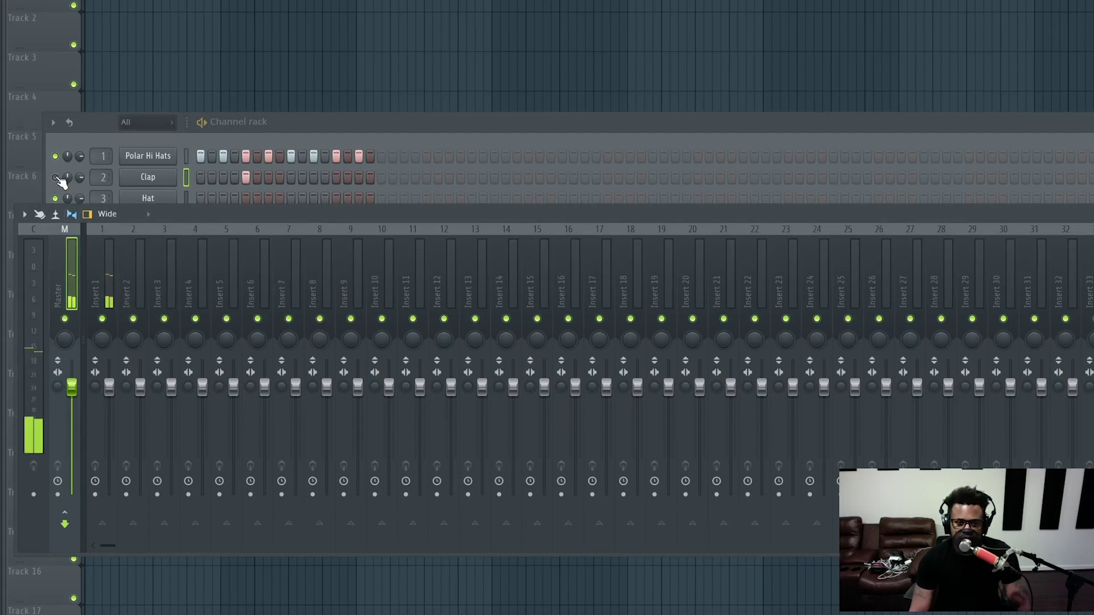
pyautogui.click(59, 180)
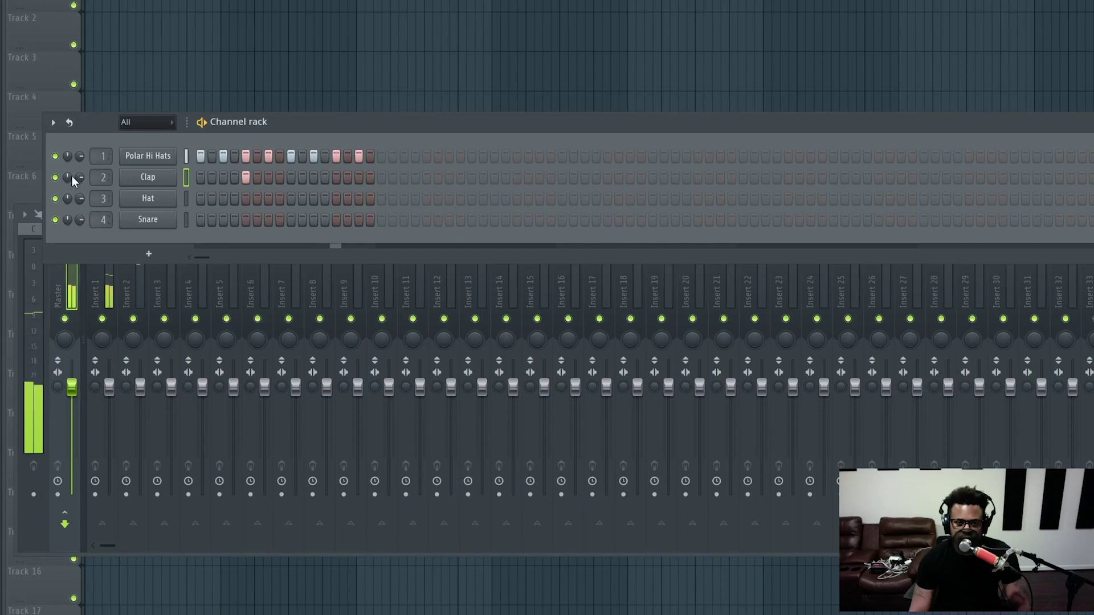
pyautogui.click(55, 178)
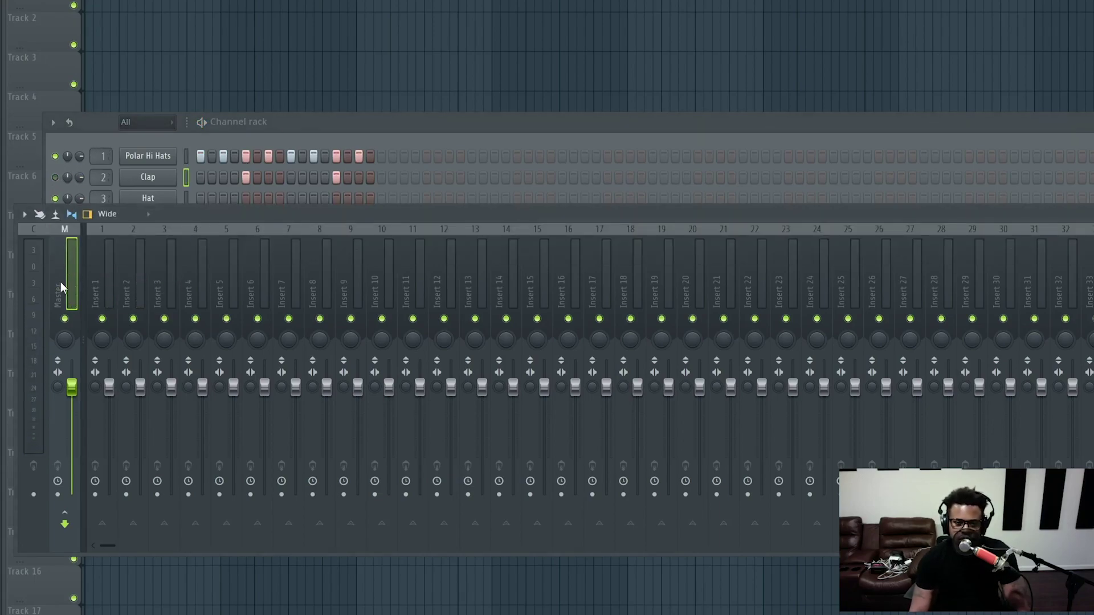
# Compare the channel rack with the mixer by selecting the Insert 1, Current and Master tracks and returning to the rack in between
pyautogui.click(109, 255)
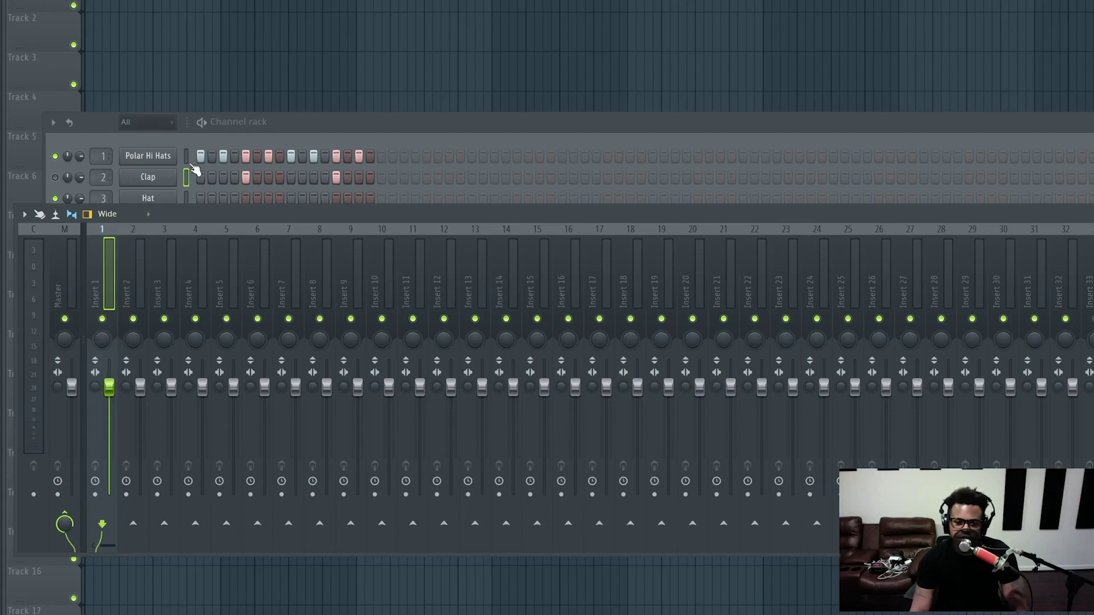
pyautogui.click(277, 124)
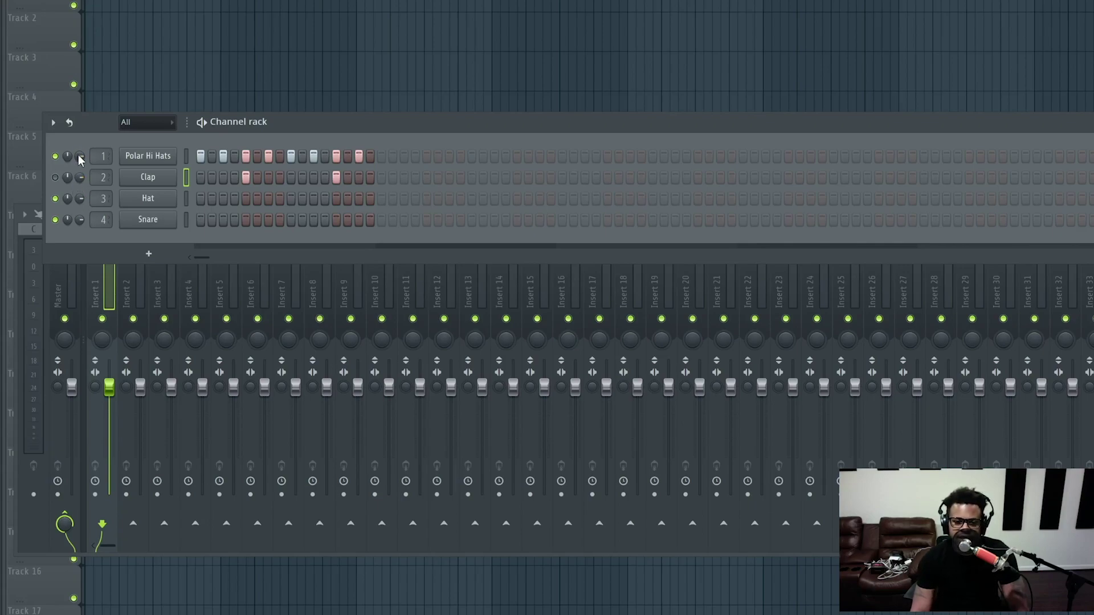
pyautogui.click(119, 288)
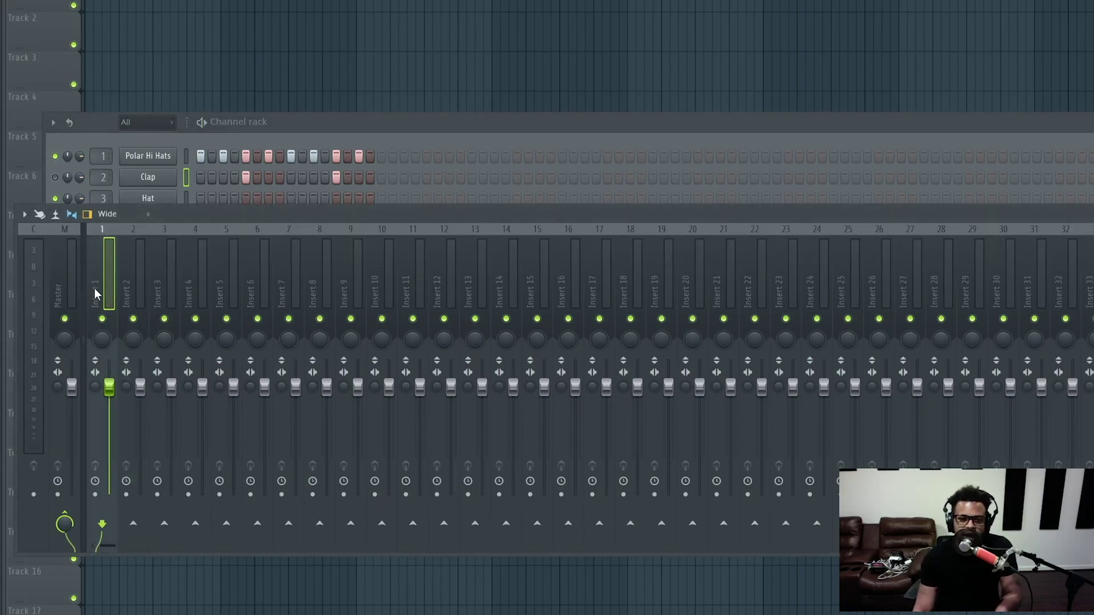
pyautogui.click(28, 308)
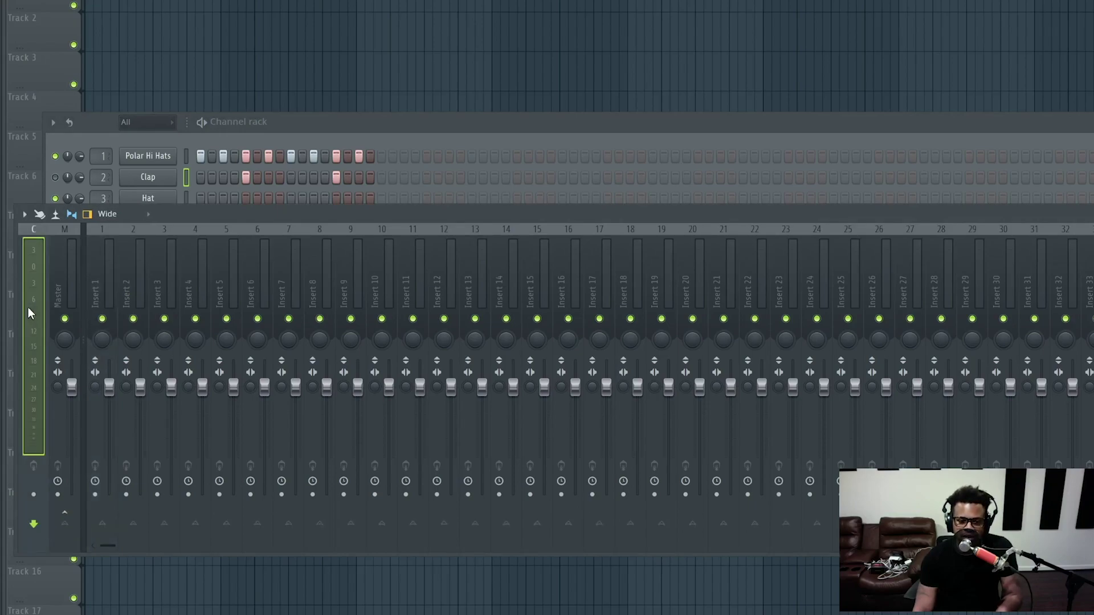
pyautogui.click(57, 267)
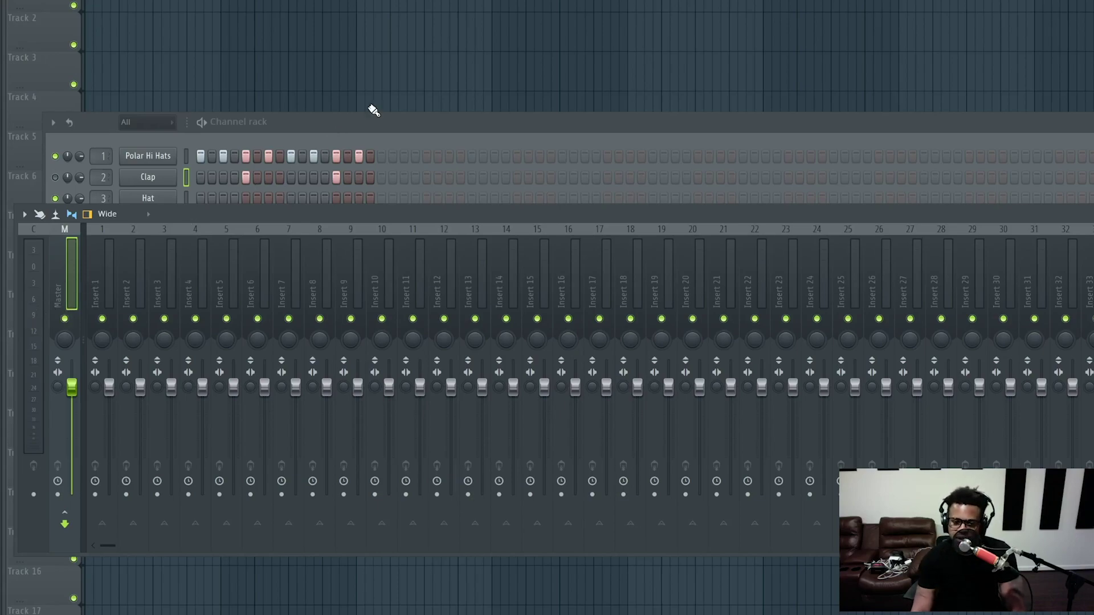
pyautogui.click(353, 121)
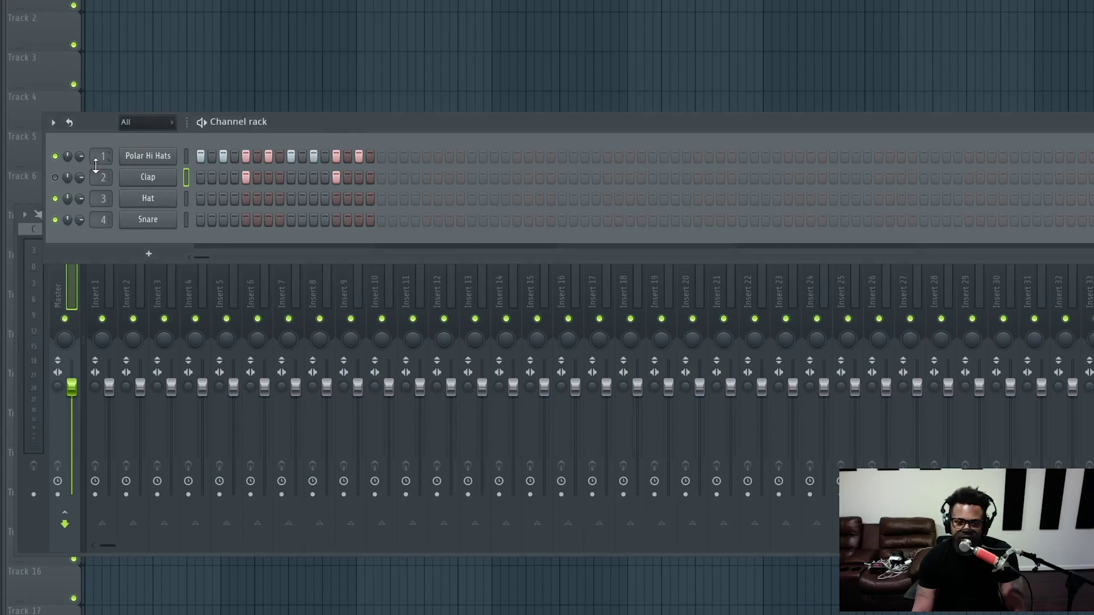
pyautogui.click(56, 294)
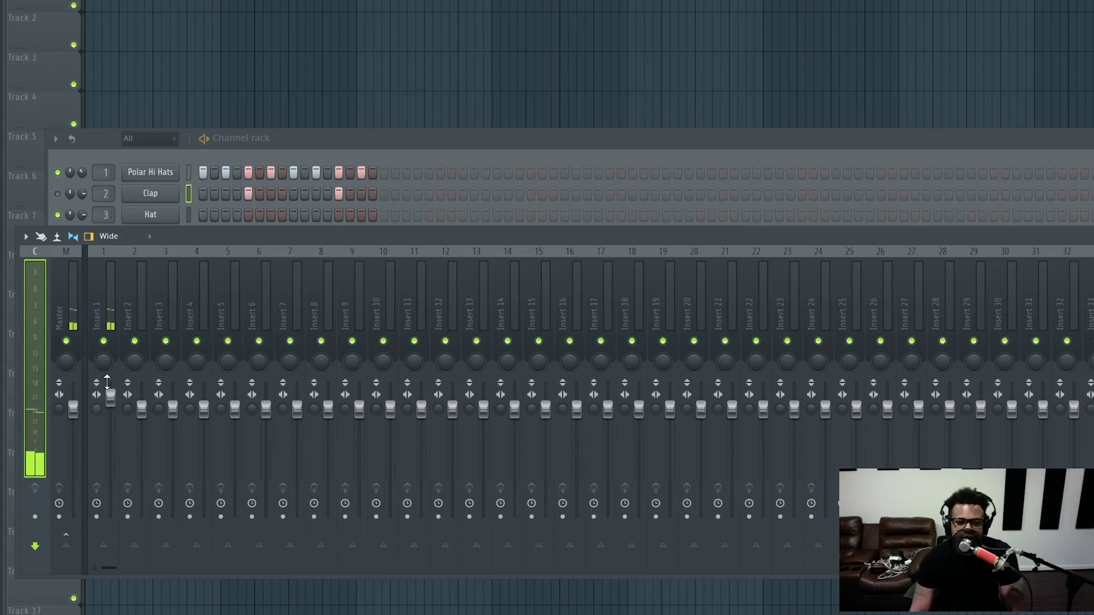
# Audition the pattern with Insert 1 panned to each side, then restore the track's centred pan and default volume
pyautogui.click(104, 365)
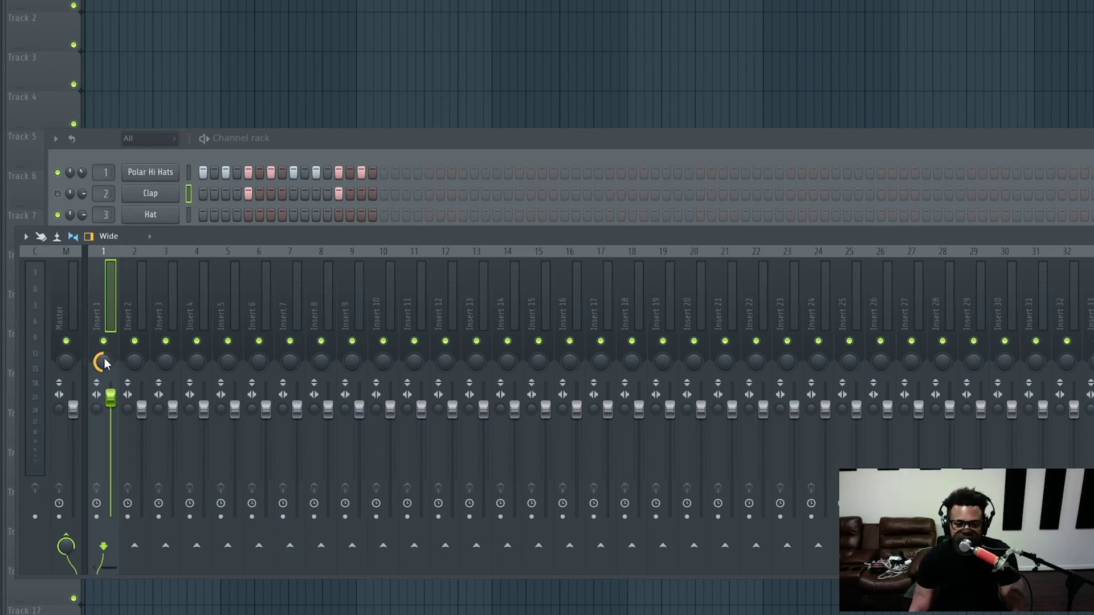
pyautogui.press('space')
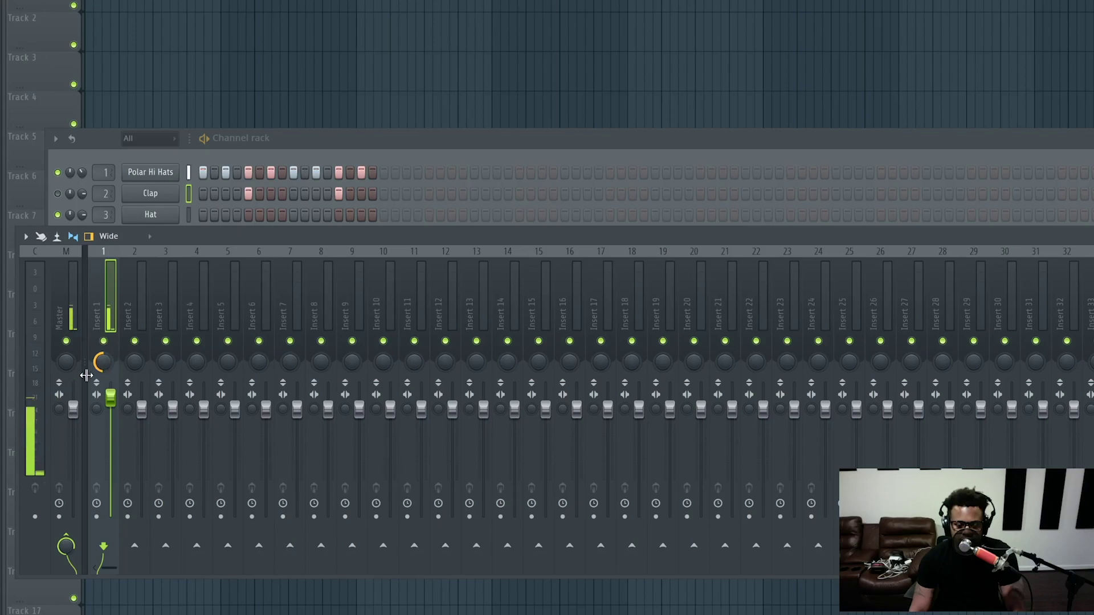
pyautogui.moveTo(102, 369); pyautogui.dragTo(102, 312)
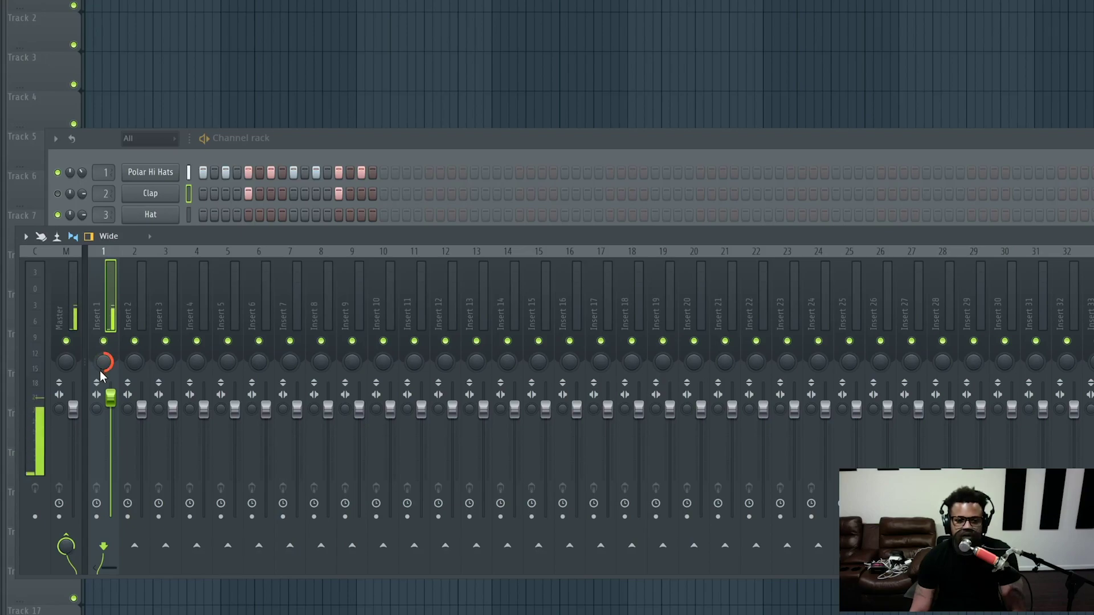
pyautogui.moveTo(104, 372); pyautogui.dragTo(104, 400)
pyautogui.moveTo(103, 359)
pyautogui.mouseDown()
pyautogui.moveTo(104, 378)
pyautogui.moveTo(102, 367)
pyautogui.mouseUp()
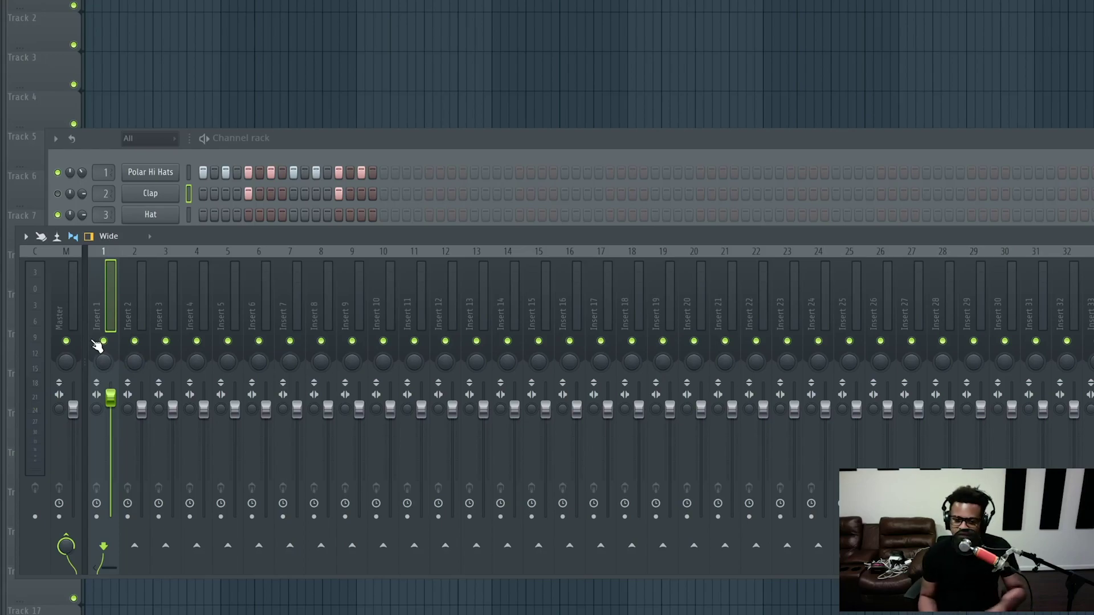
pyautogui.hotkey('ctrl', 'z')
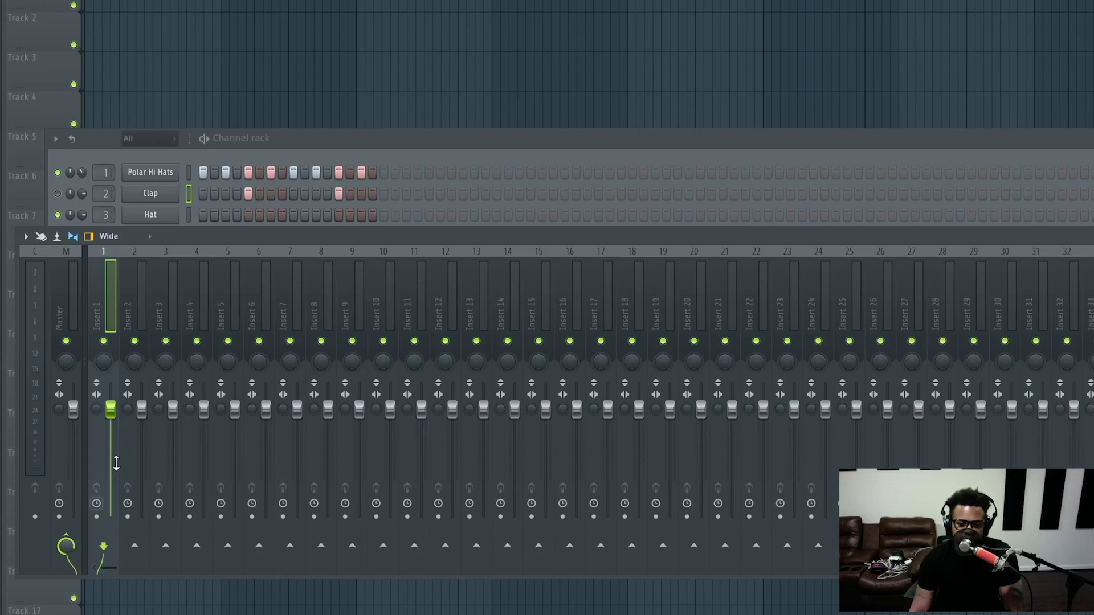
# Examine the routing of the Insert 2 and Master tracks and of Inserts 3, 6, 9 and 12
pyautogui.click(132, 298)
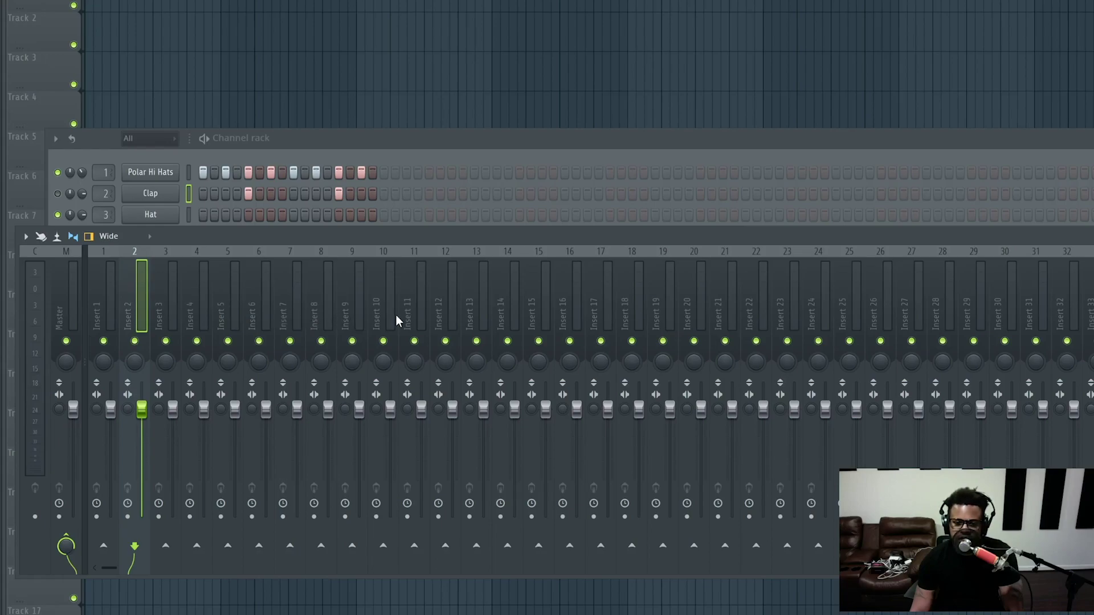
pyautogui.click(70, 313)
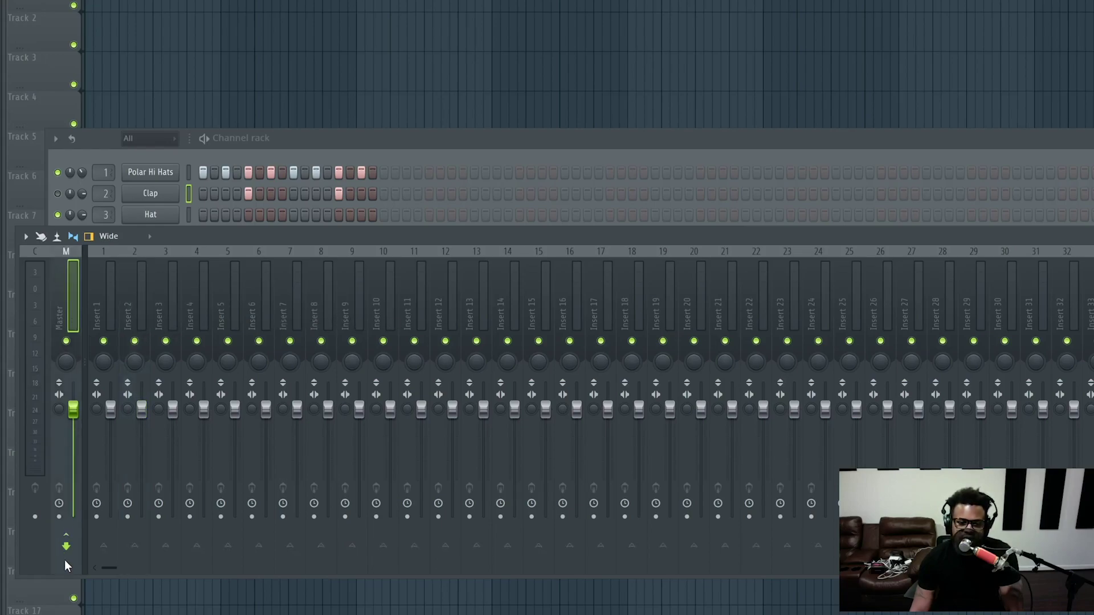
pyautogui.click(162, 301)
pyautogui.click(258, 304)
pyautogui.click(355, 300)
pyautogui.click(433, 307)
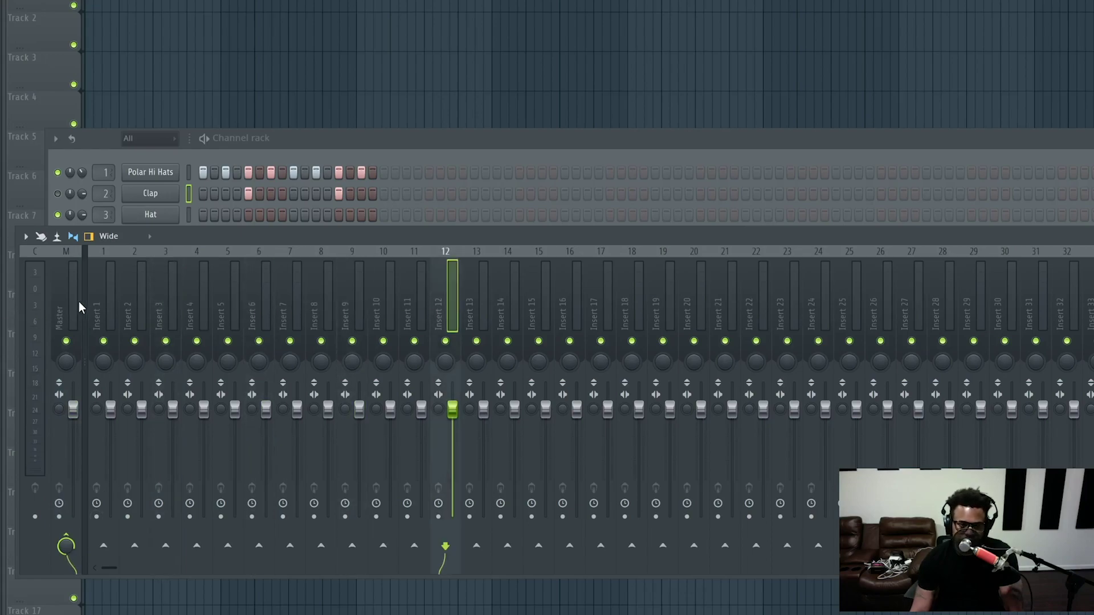
# Rename the Insert 1 mixer track as Kicks and reopen its name and colour editor
pyautogui.click(98, 301)
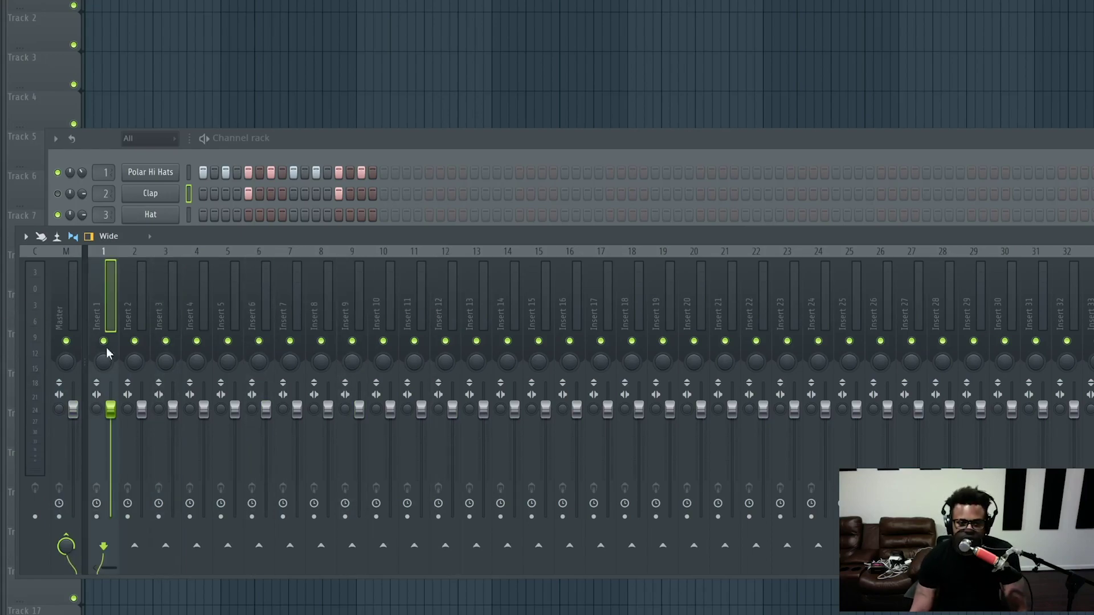
pyautogui.rightClick(98, 305)
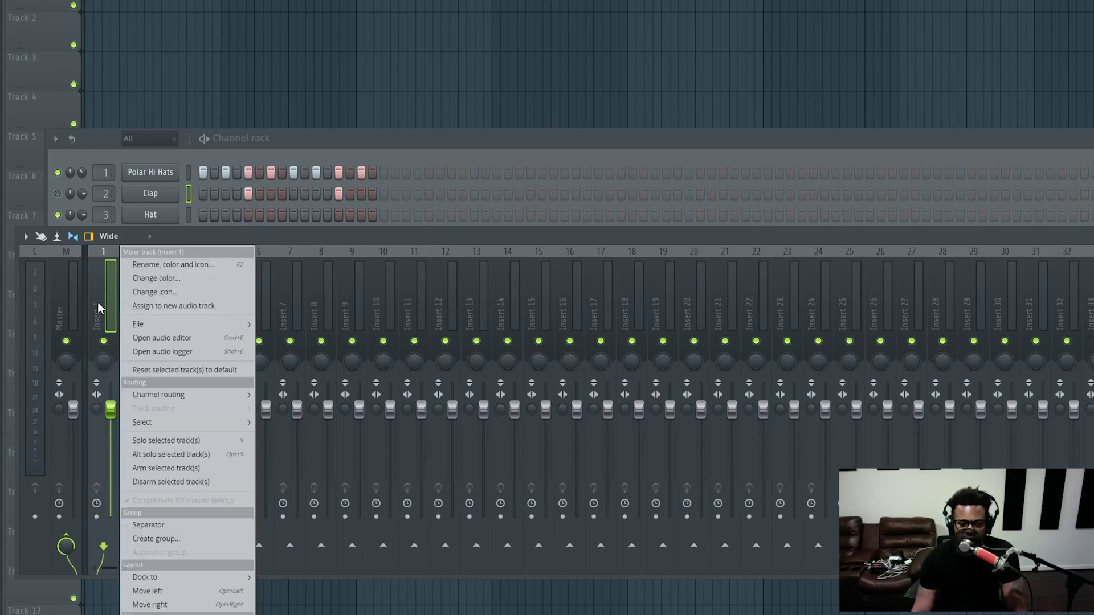
pyautogui.click(186, 264)
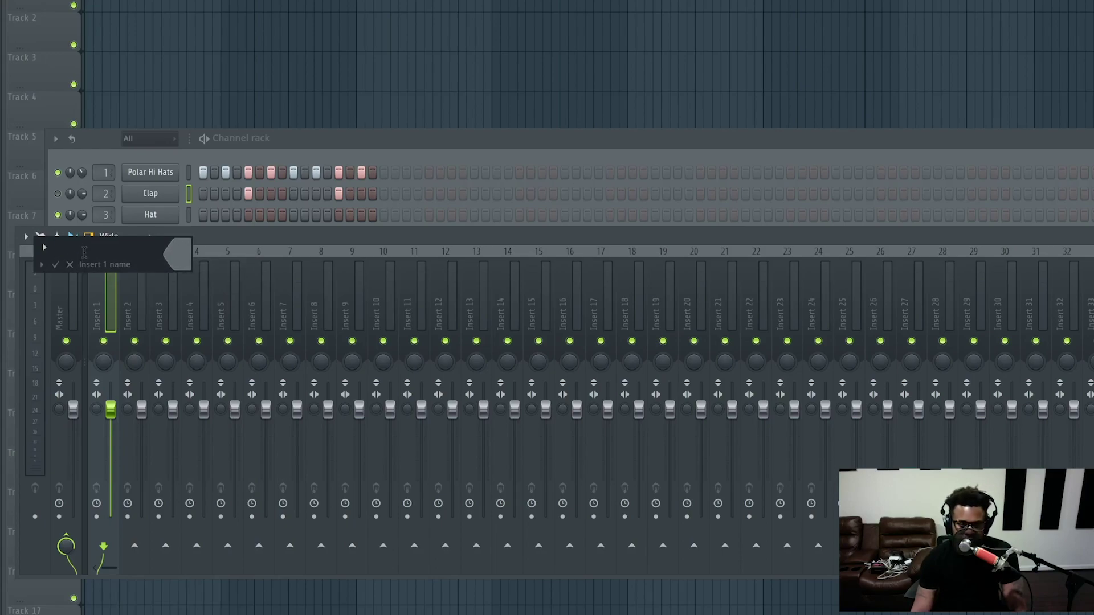
pyautogui.write('Kicks')
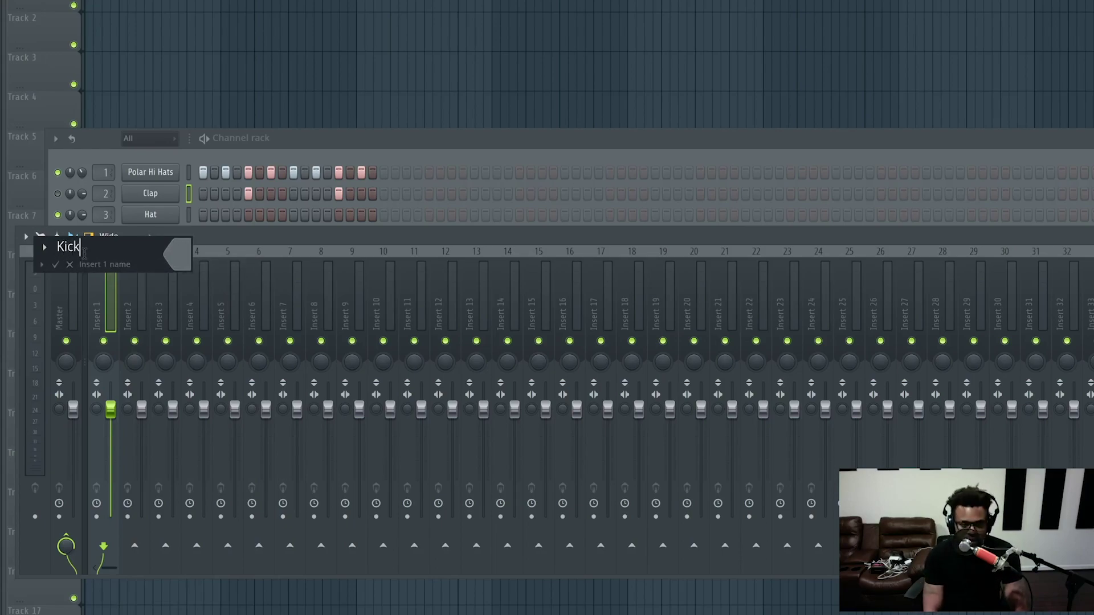
pyautogui.press('Return')
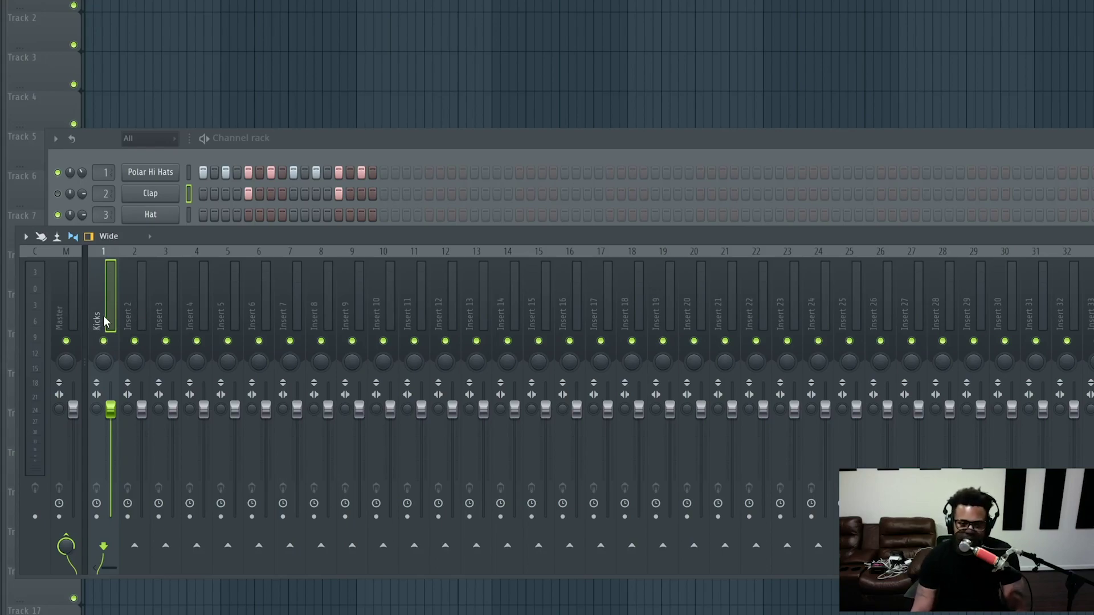
pyautogui.rightClick(114, 296)
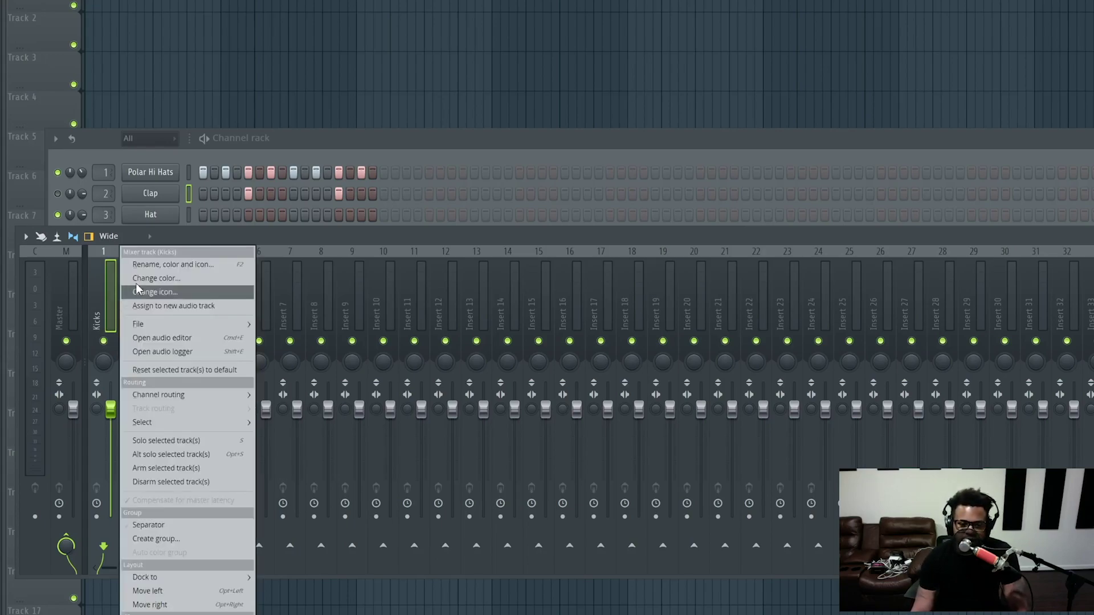
pyautogui.click(188, 265)
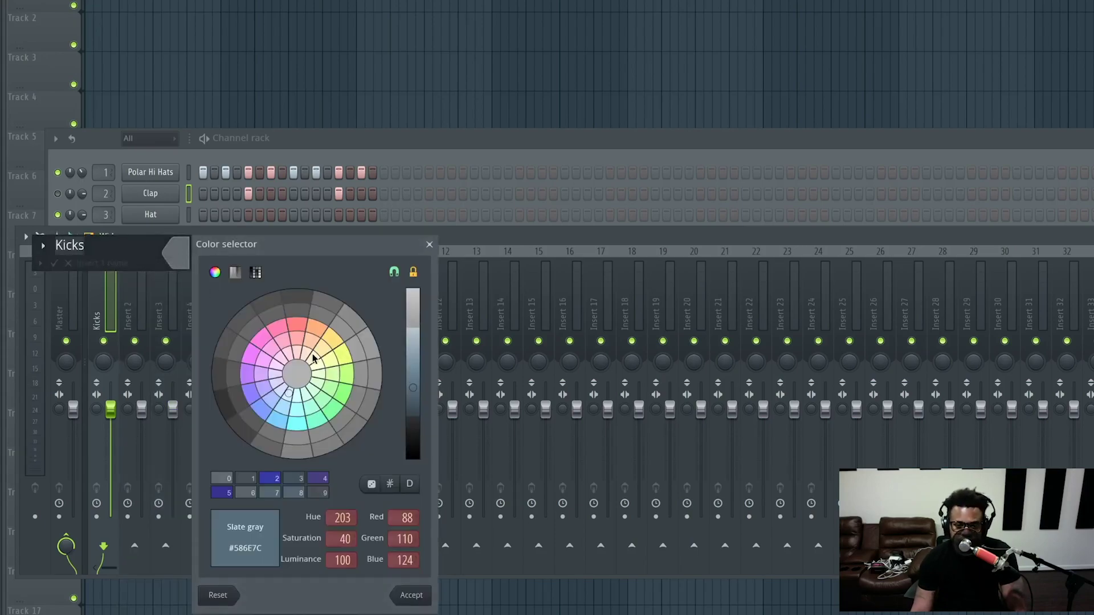
pyautogui.click(224, 494)
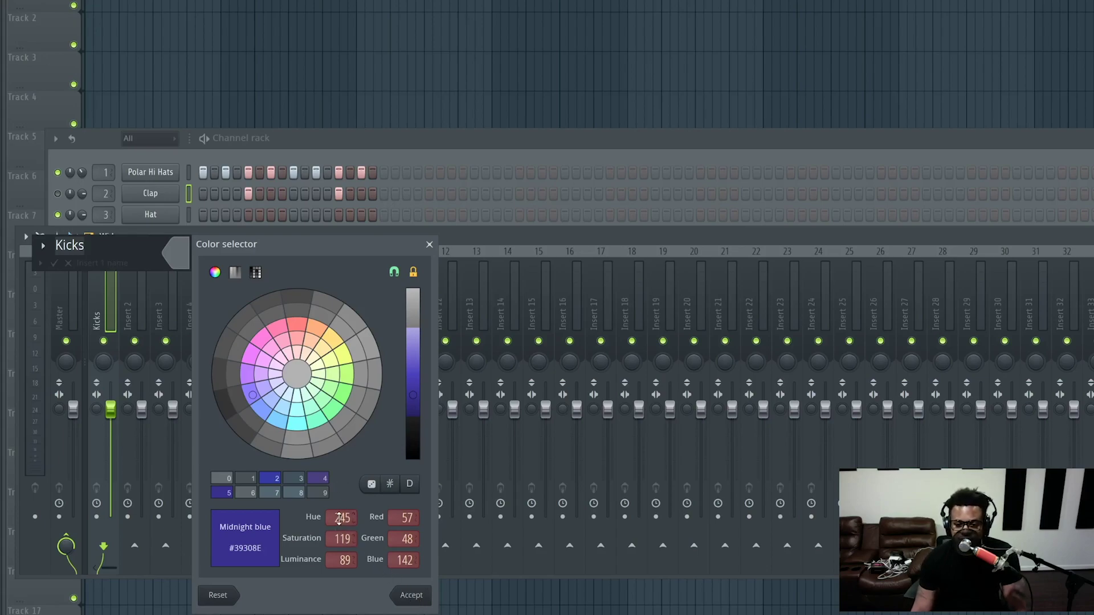
pyautogui.moveTo(416, 403)
pyautogui.mouseDown()
pyautogui.moveTo(418, 427)
pyautogui.moveTo(417, 362)
pyautogui.moveTo(411, 406)
pyautogui.mouseUp()
pyautogui.moveTo(397, 517); pyautogui.dragTo(394, 543)
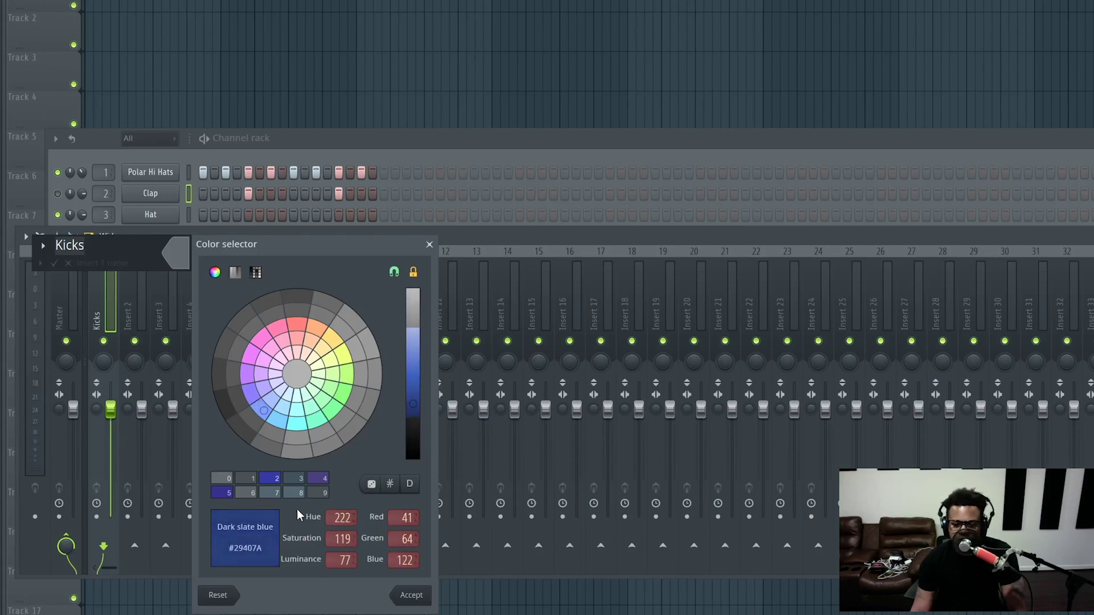
pyautogui.click(432, 245)
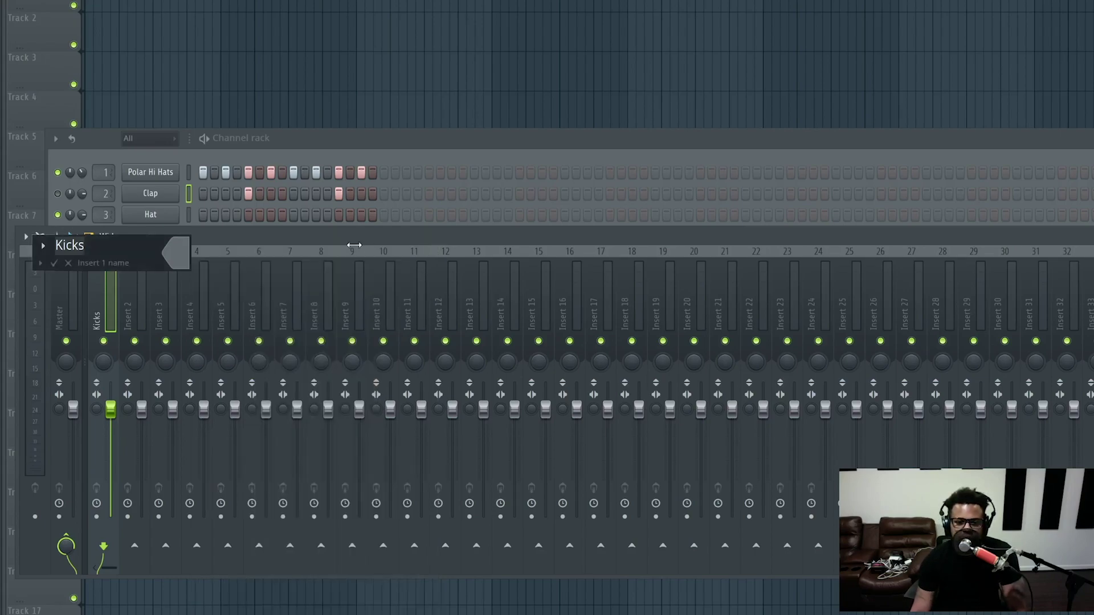
# Set the Kicks track's colour to the saved Midnight blue swatch (#39308E) and accept the track edit
pyautogui.click(180, 261)
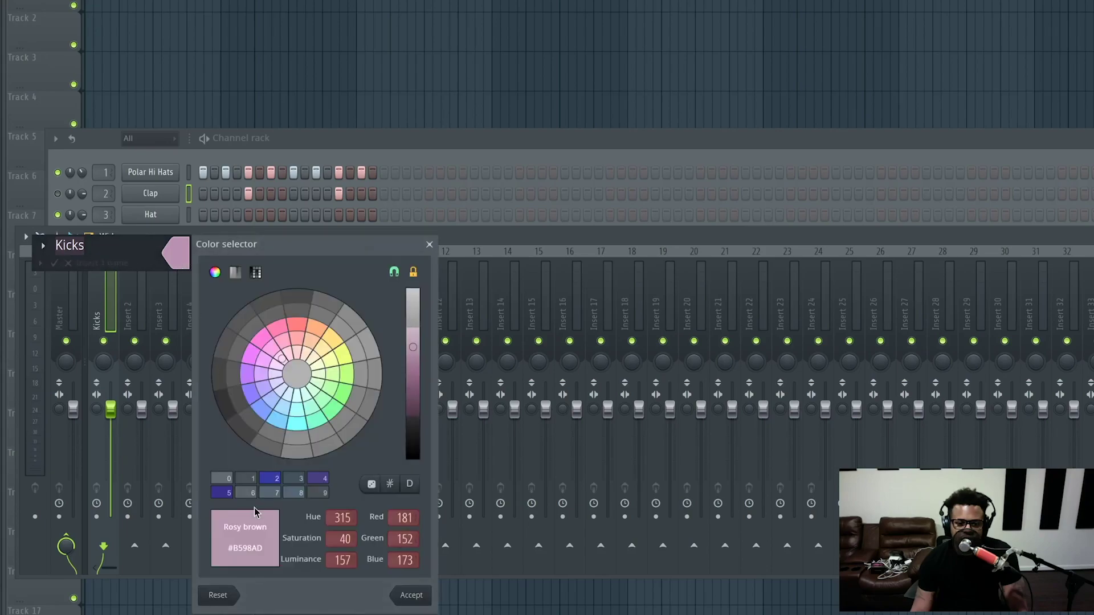
pyautogui.click(225, 493)
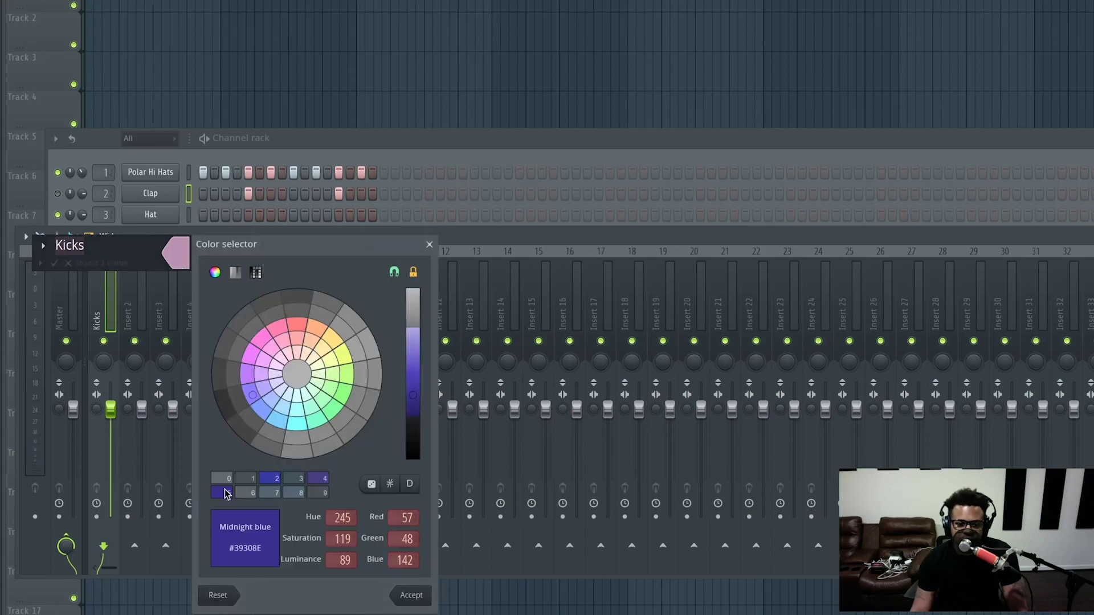
pyautogui.click(412, 598)
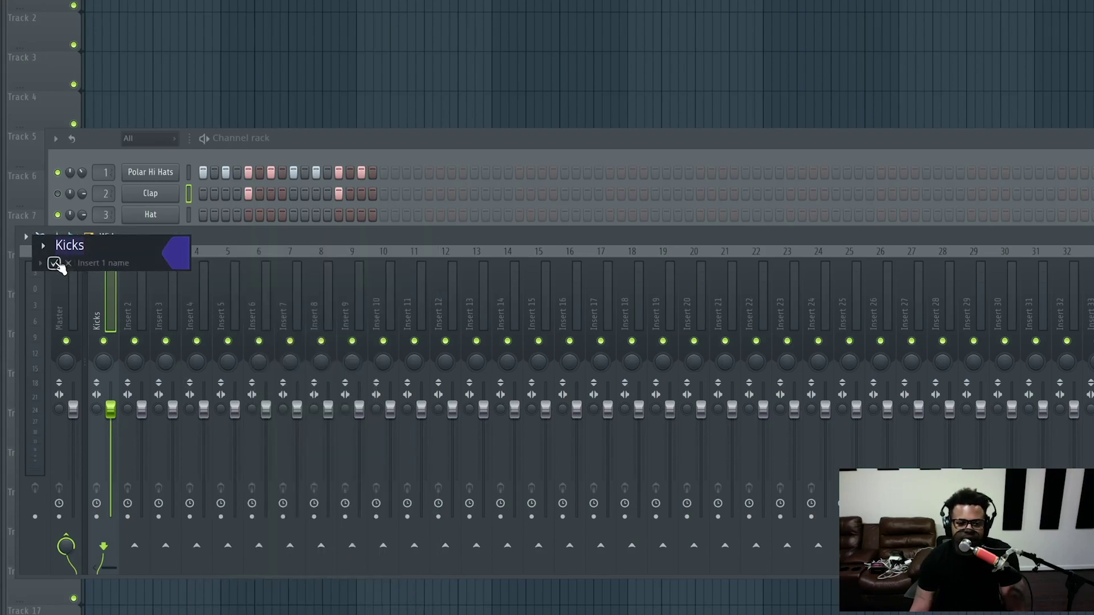
pyautogui.click(54, 264)
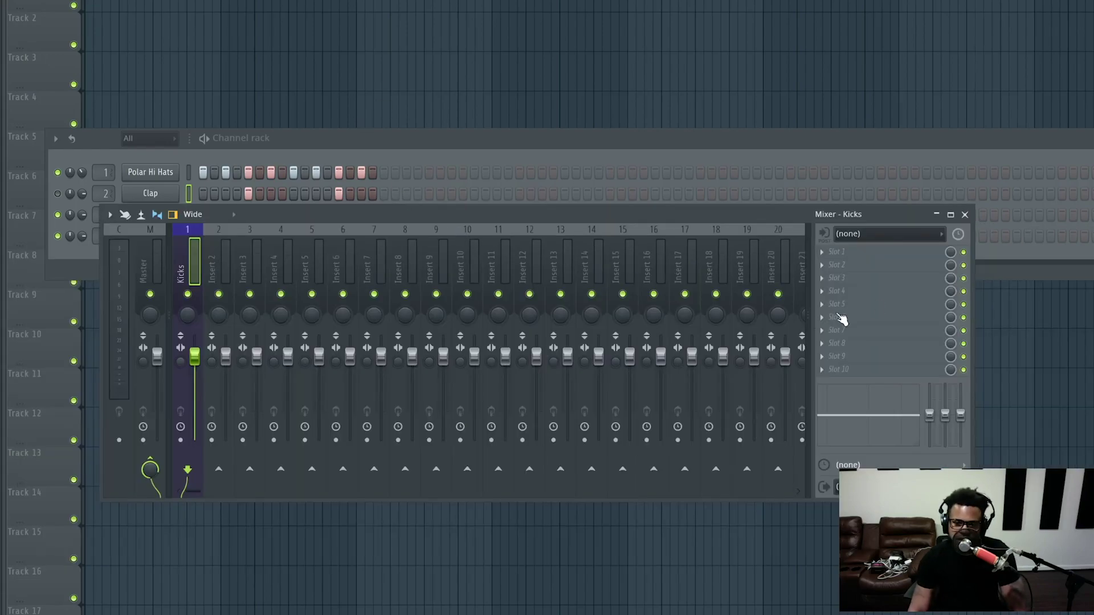
# Load RBass Stereo into the first effect slot of the Kicks track and place its plugin window over the mixer
pyautogui.click(833, 255)
pyautogui.press('Escape')
pyautogui.click(826, 254)
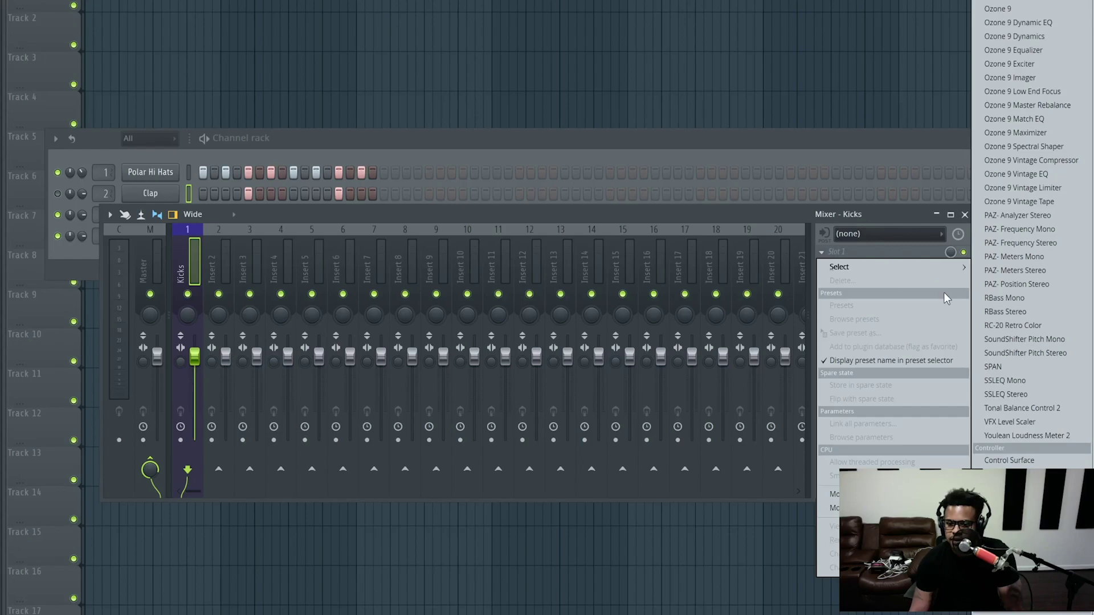
pyautogui.moveTo(912, 267)
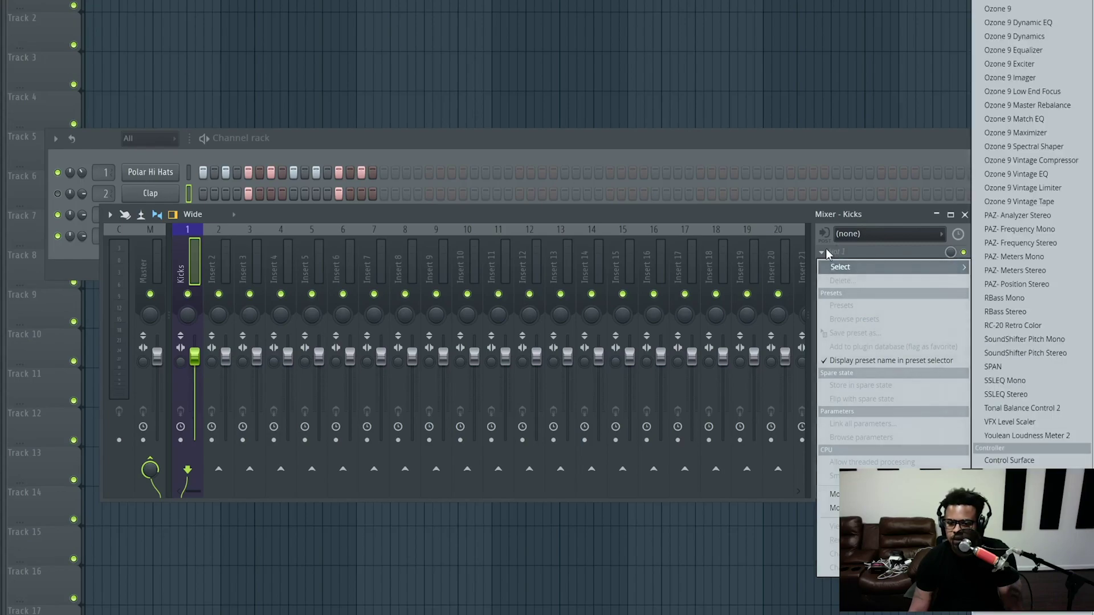
pyautogui.click(1038, 312)
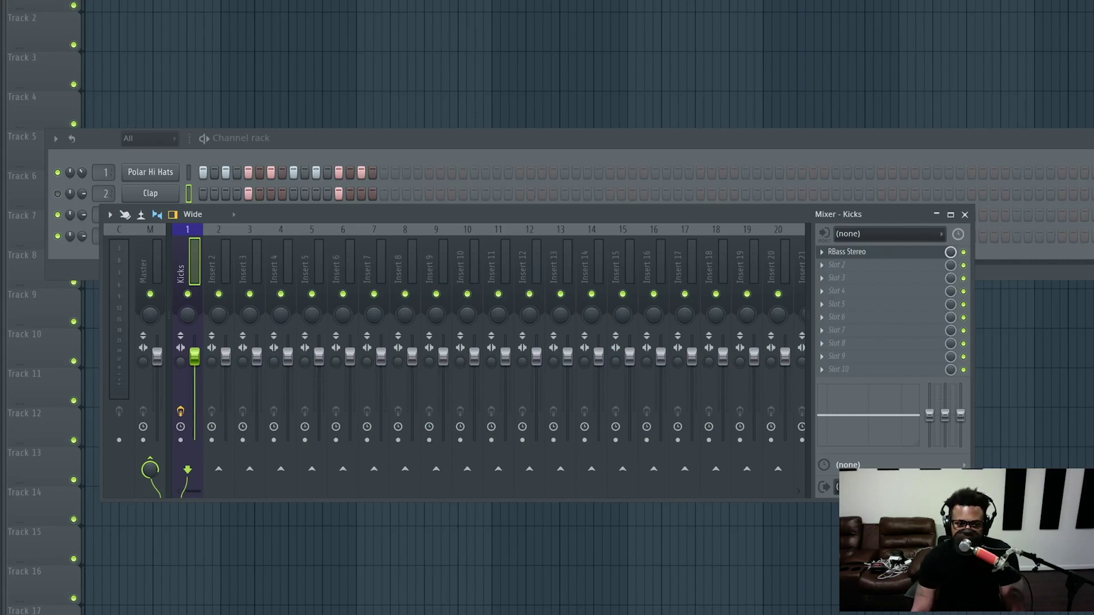
pyautogui.moveTo(172, 11); pyautogui.dragTo(429, 213)
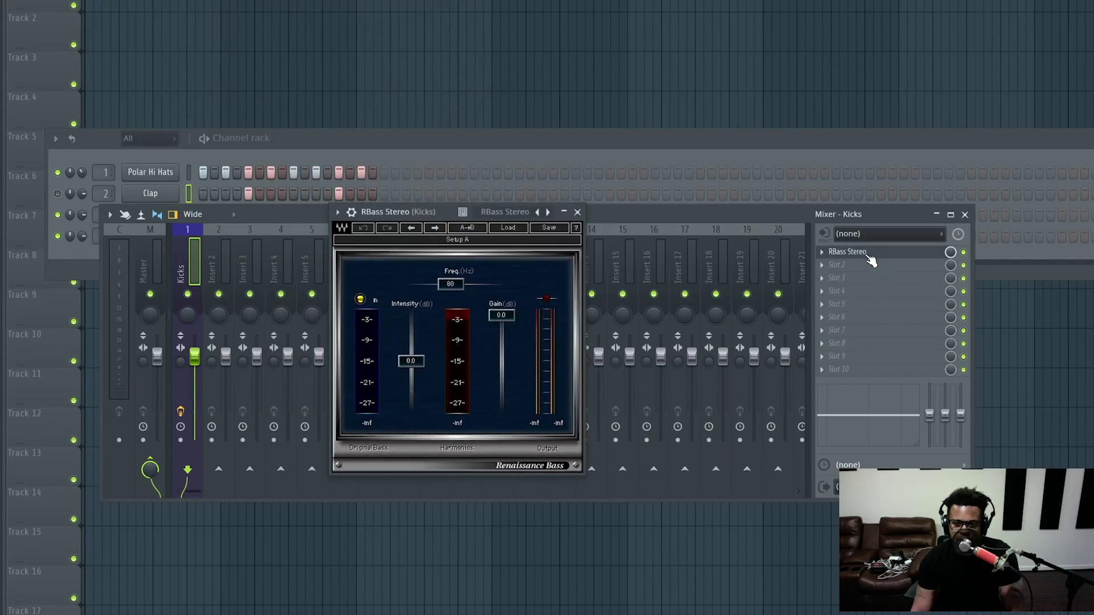
# Compare the effect slots of the Kicks track with those of Insert 2, ending on Kicks
pyautogui.click(184, 264)
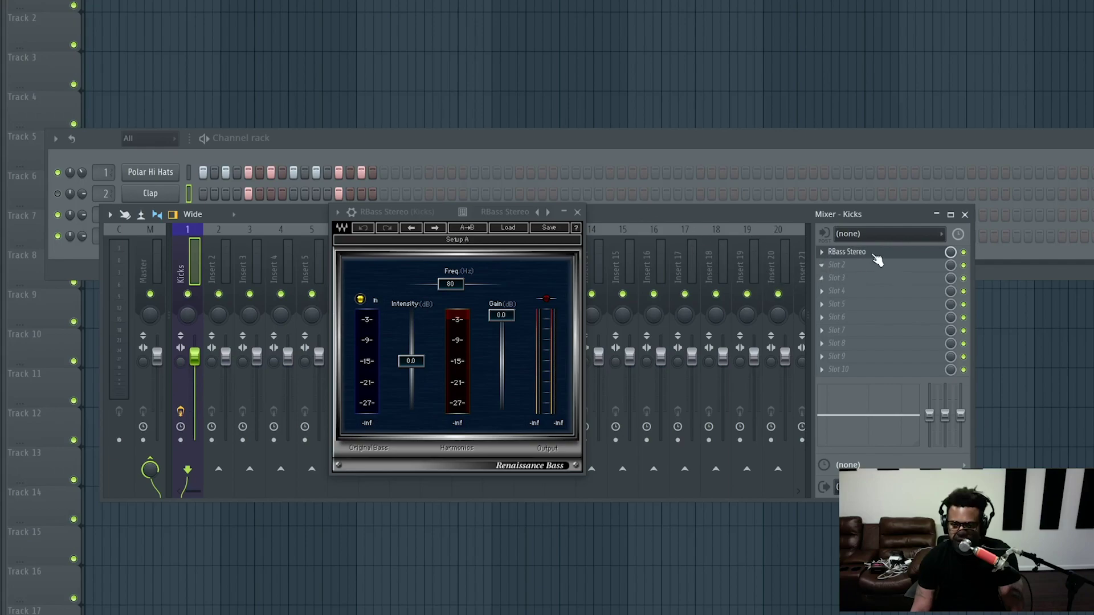
pyautogui.click(213, 267)
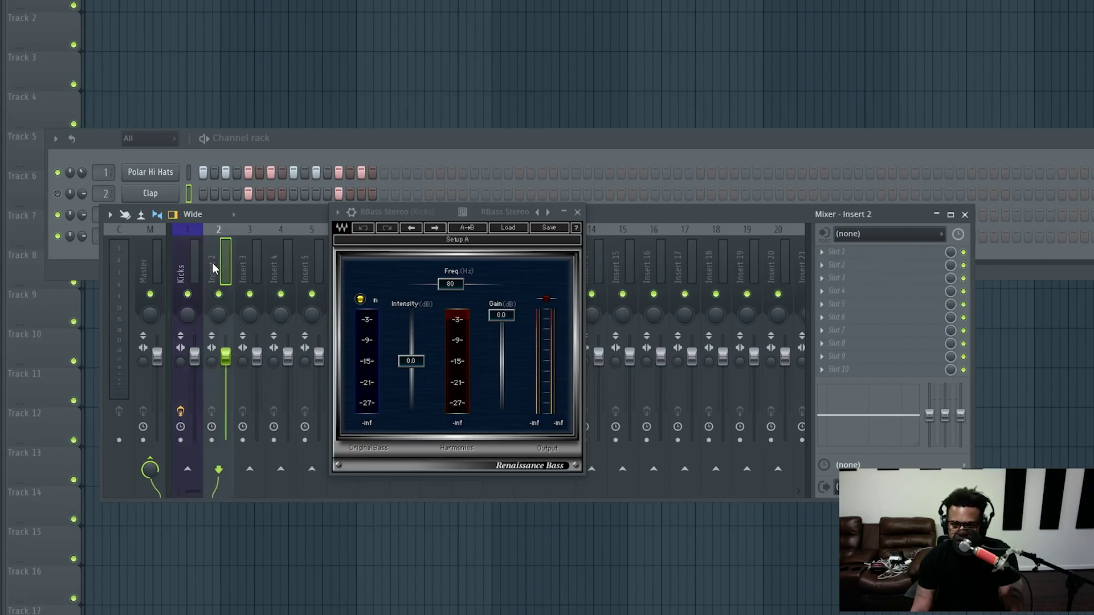
pyautogui.click(176, 254)
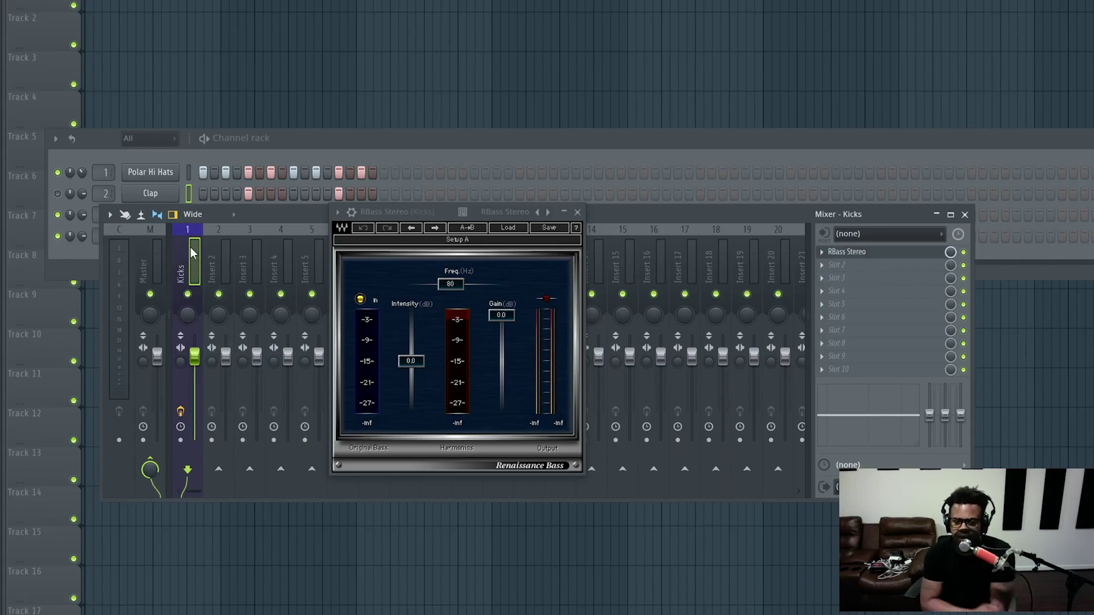
# Compare the effect slots and routing of the Master track with those of Inserts 2 to 5, finishing on Kicks
pyautogui.click(146, 256)
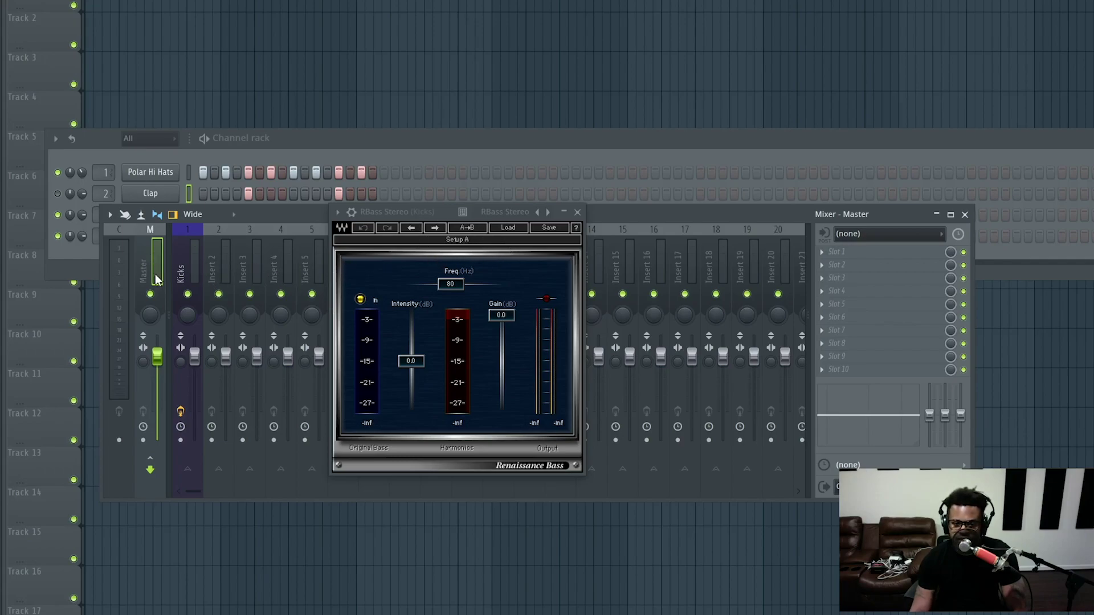
pyautogui.click(218, 259)
pyautogui.click(252, 261)
pyautogui.click(291, 258)
pyautogui.click(305, 259)
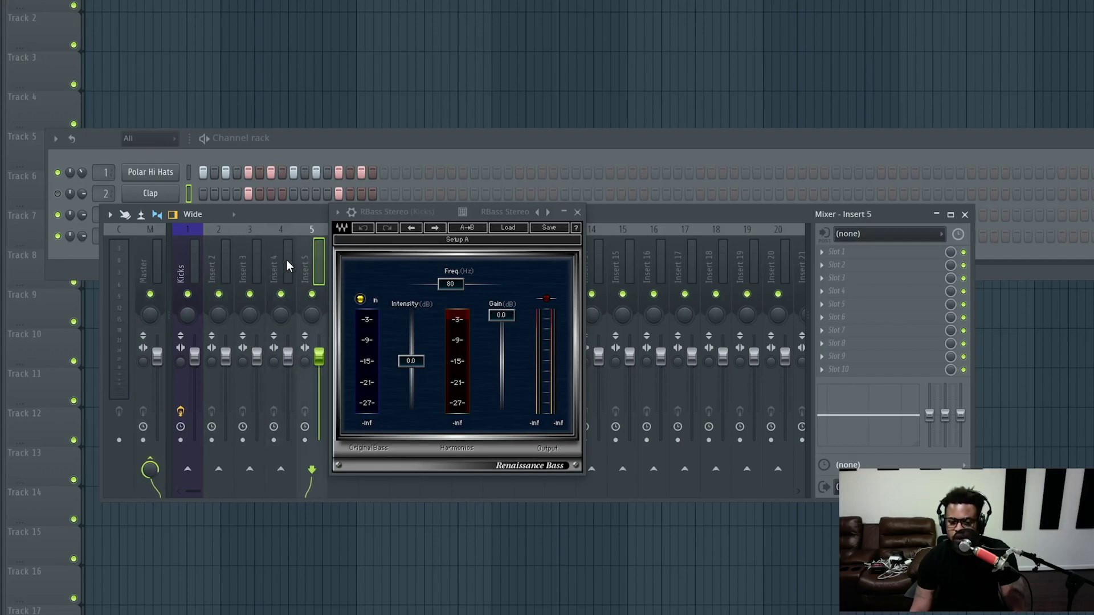
pyautogui.click(145, 252)
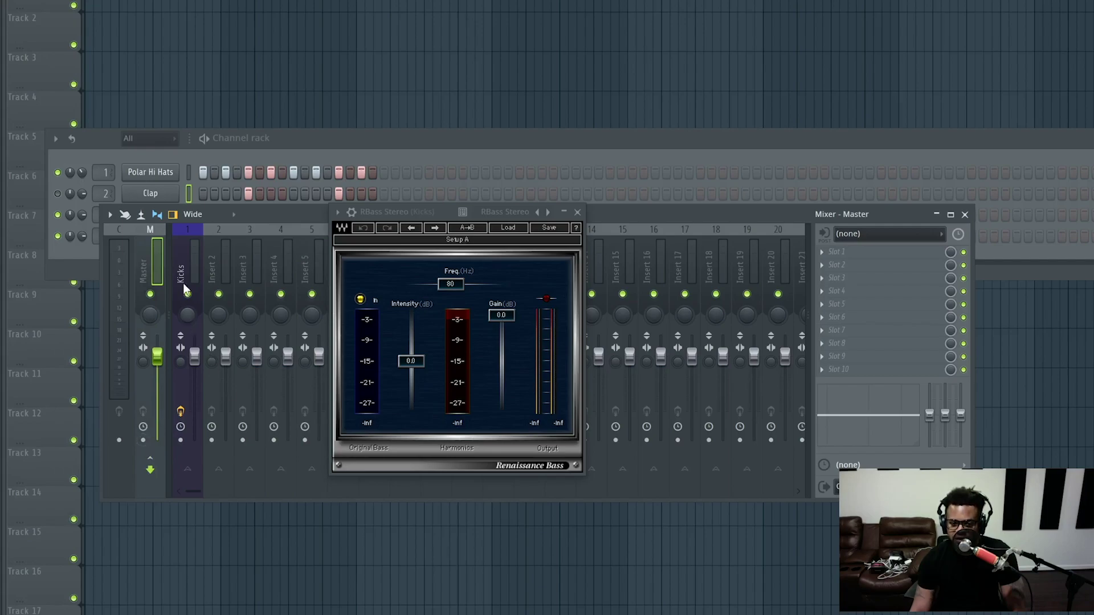
pyautogui.click(297, 260)
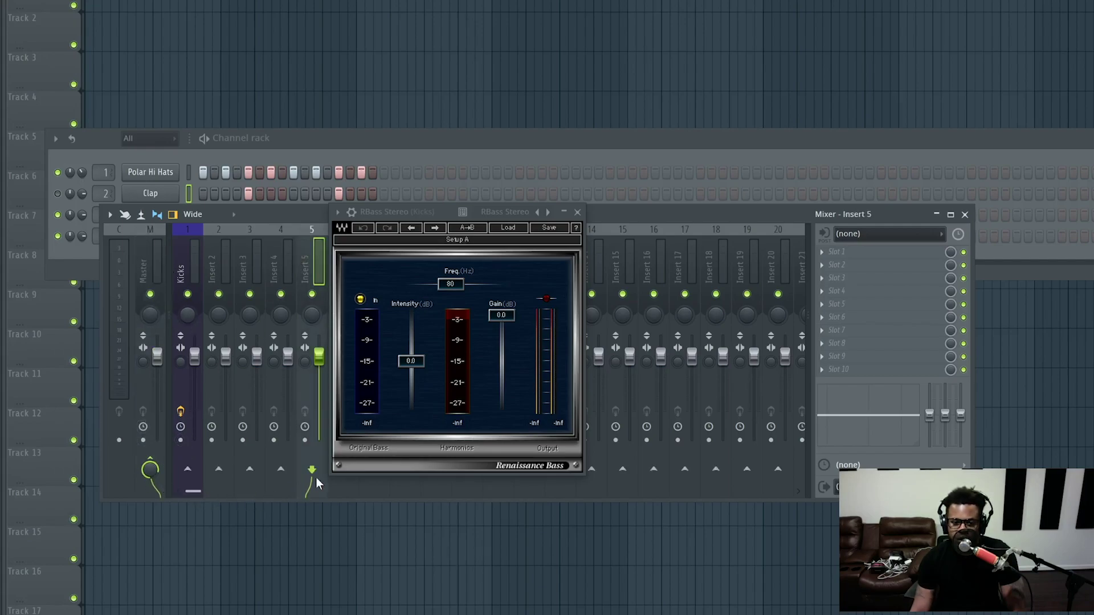
pyautogui.click(145, 247)
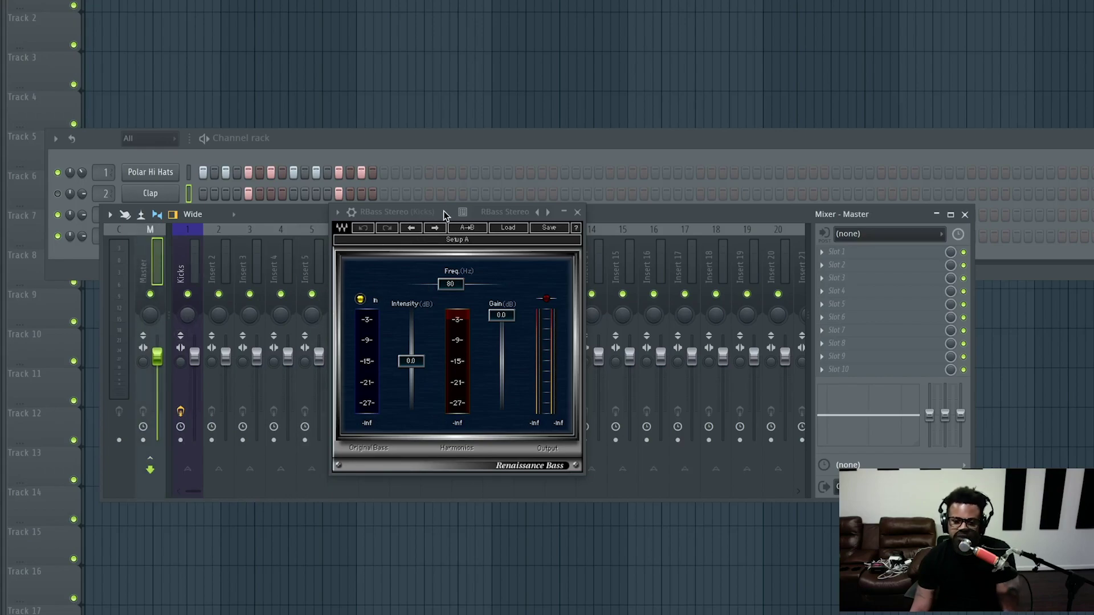
pyautogui.click(180, 259)
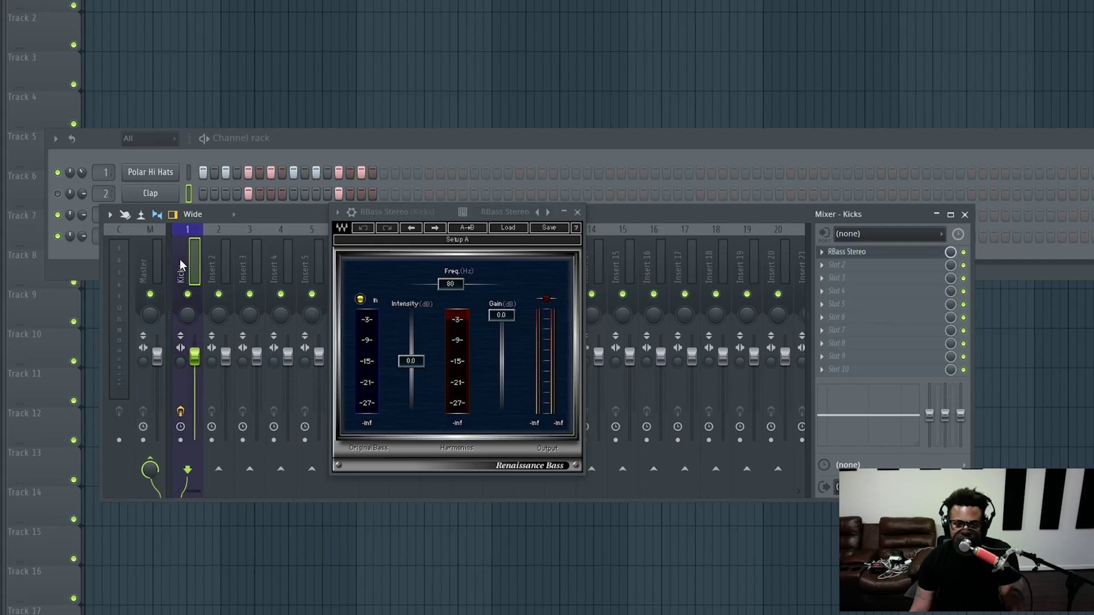
# Move the RBass Stereo window clear of the first mixer tracks and compare the effect slots of Insert 2 with Kicks
pyautogui.moveTo(445, 213); pyautogui.dragTo(678, 231)
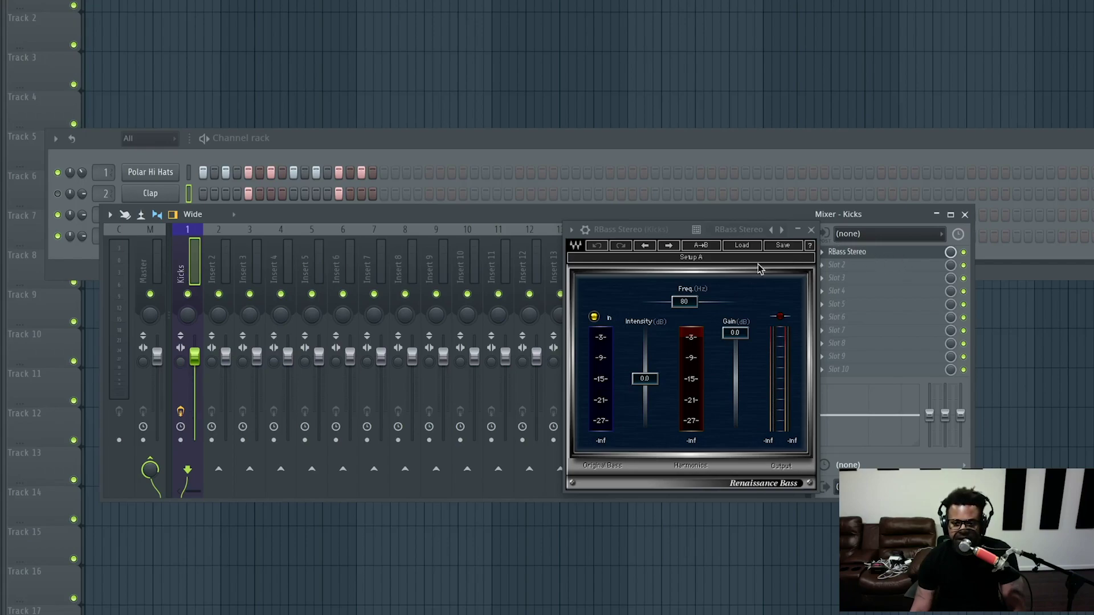
pyautogui.click(214, 262)
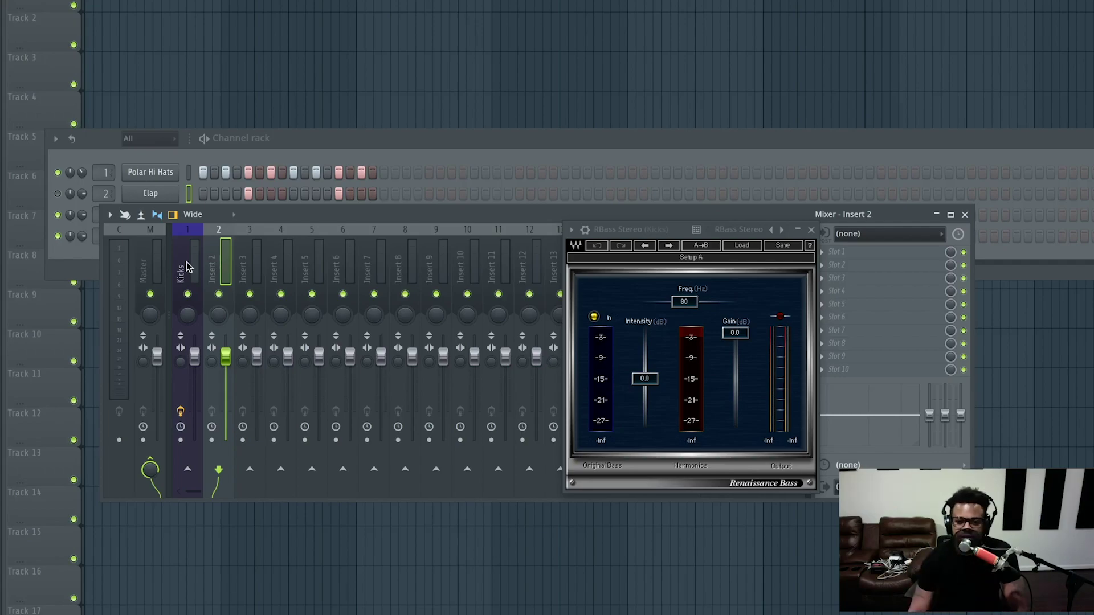
pyautogui.click(188, 267)
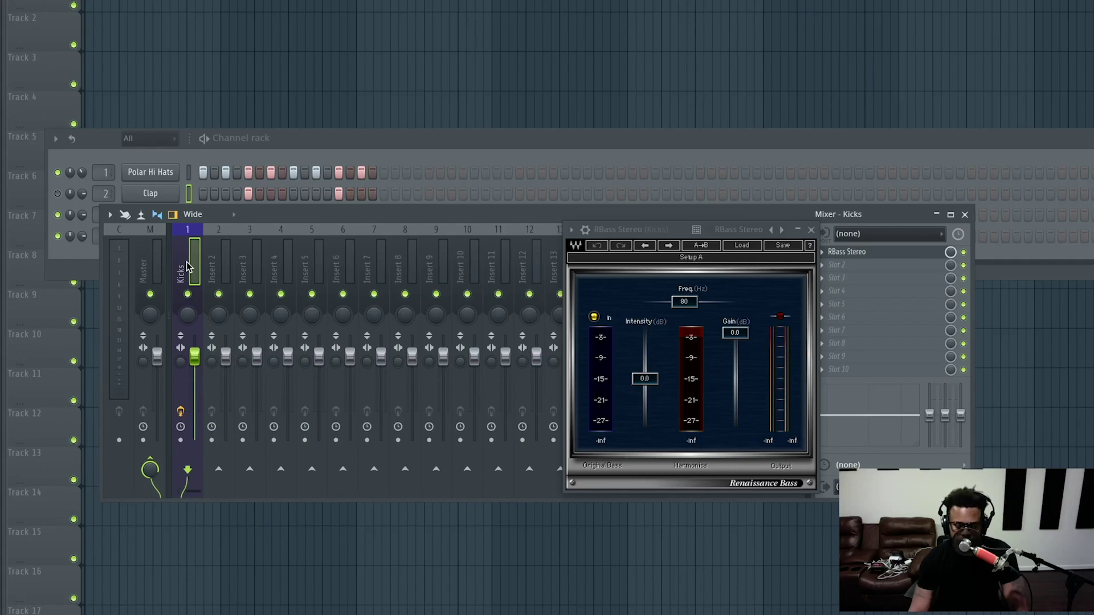
pyautogui.rightClick(187, 264)
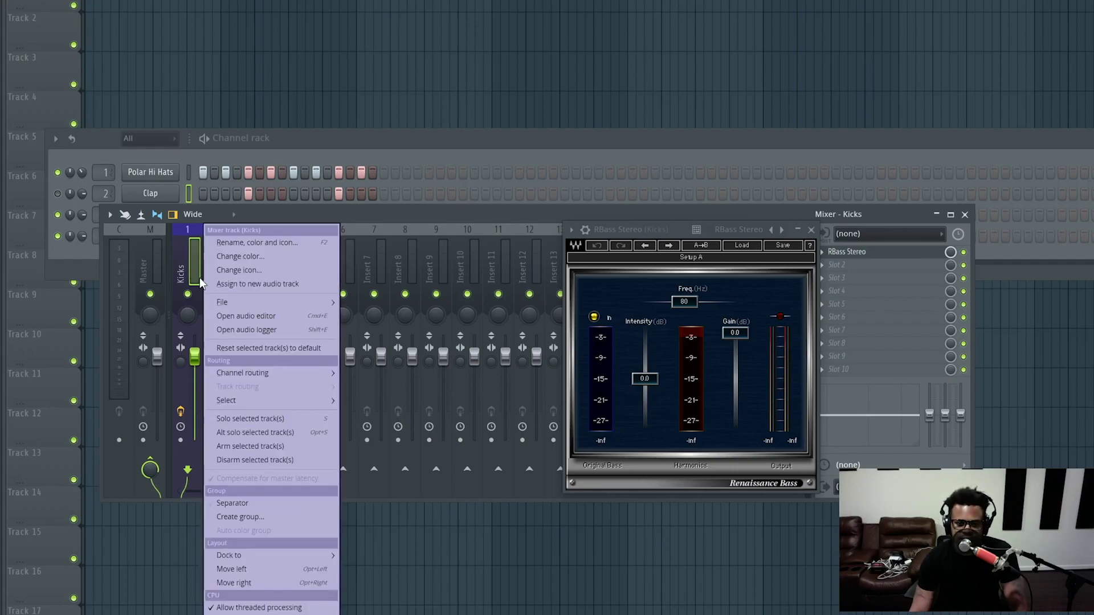
pyautogui.moveTo(252, 303)
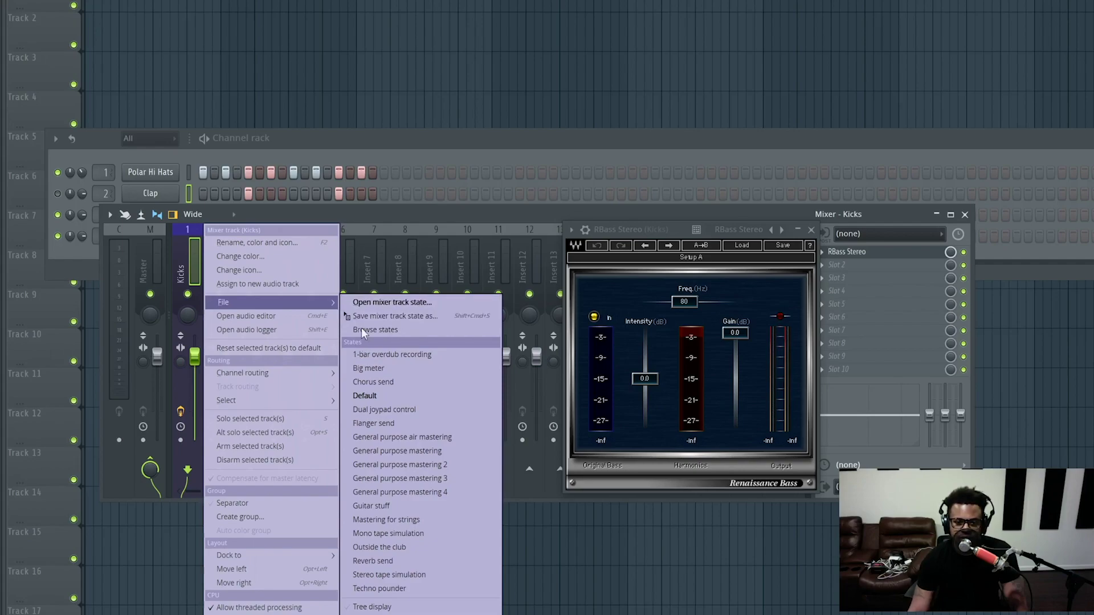
pyautogui.click(383, 204)
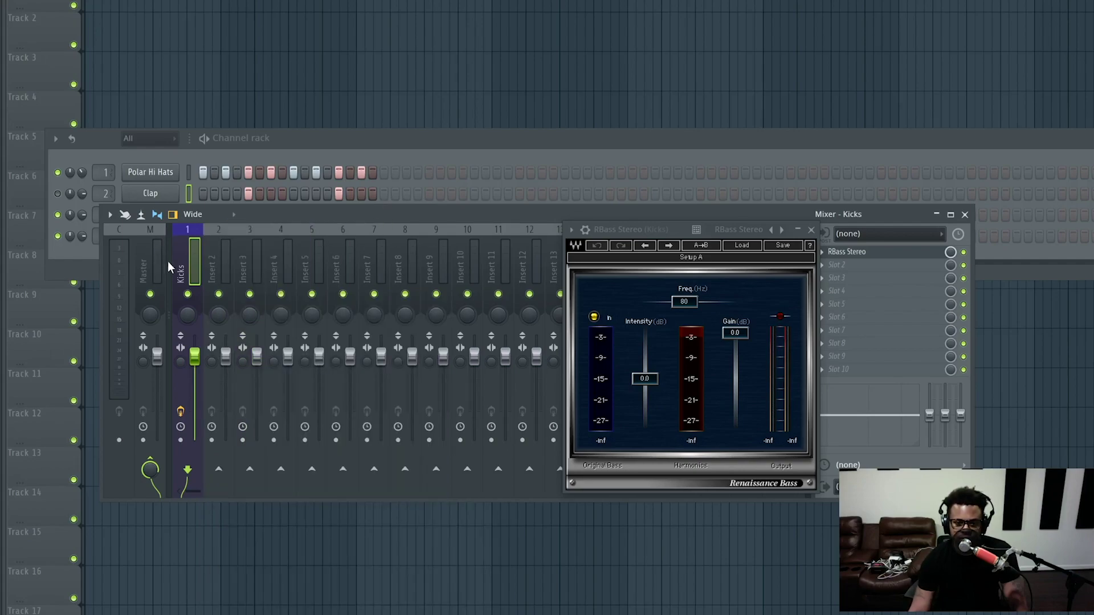
# Copy the Kicks mixer track's state, including its name, colour and RBass Stereo effect, onto Insert 2
pyautogui.rightClick(190, 265)
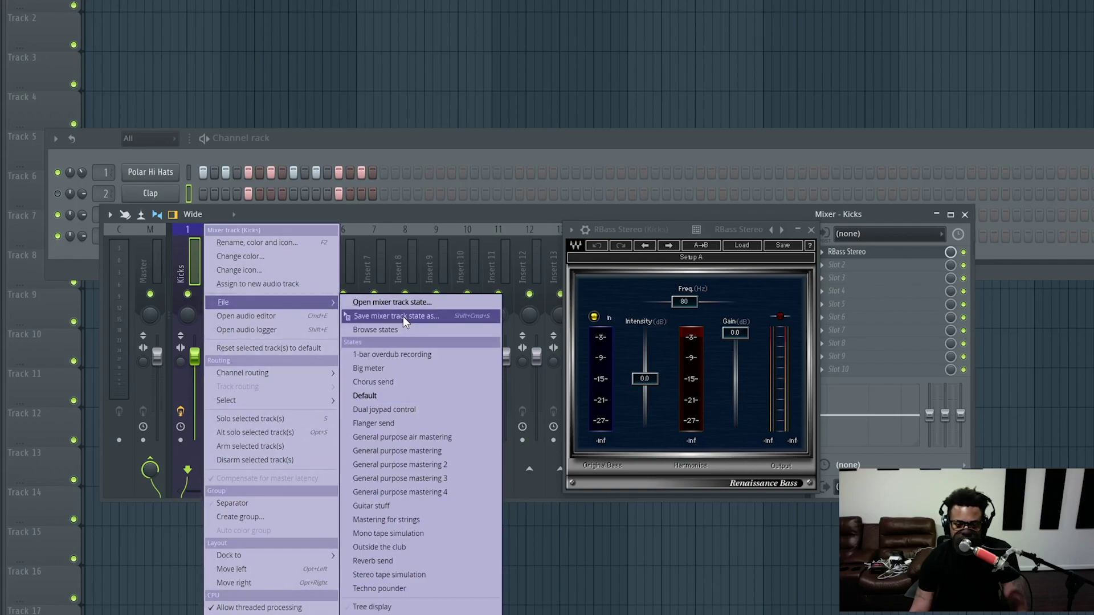
pyautogui.moveTo(402, 316); pyautogui.dragTo(216, 267)
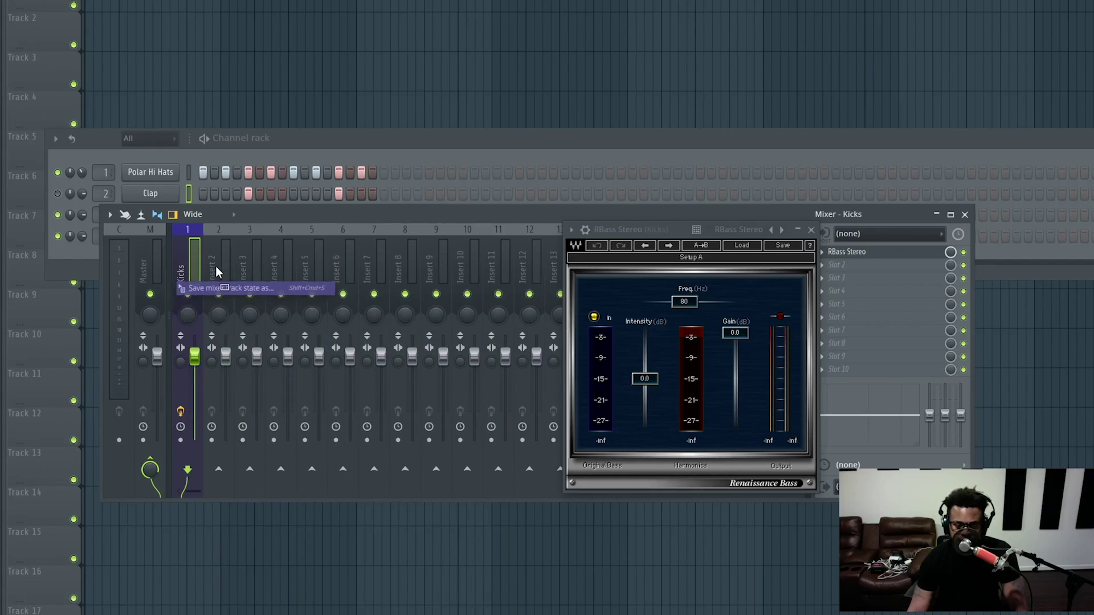
pyautogui.moveTo(216, 265); pyautogui.dragTo(217, 265)
pyautogui.click(195, 262)
pyautogui.click(212, 261)
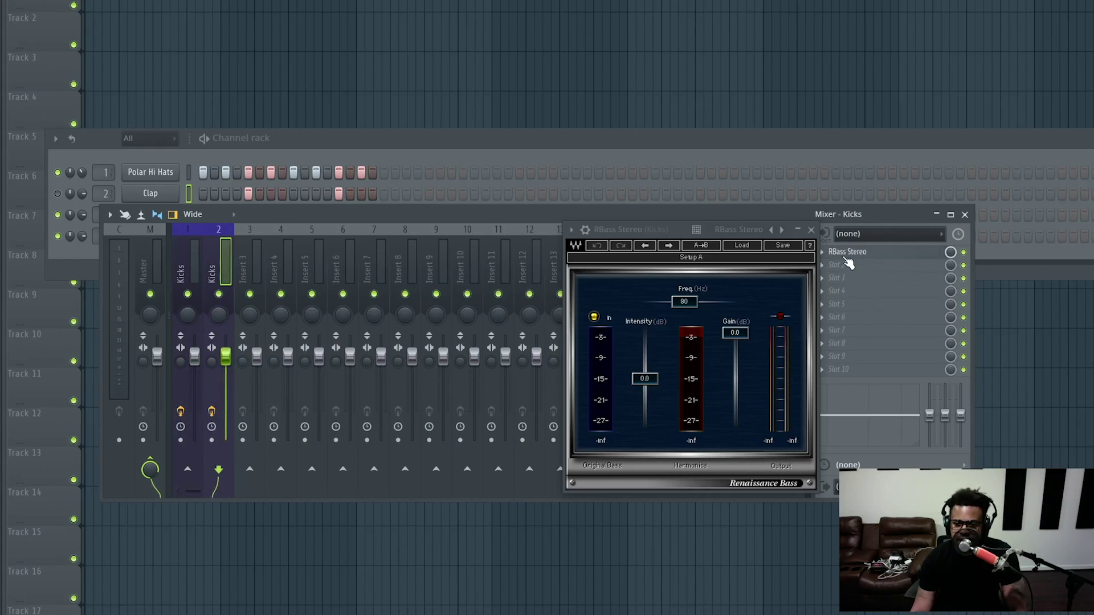
# Compare the effect slots of the original Kicks track with those of the copied track on Insert 2
pyautogui.click(191, 276)
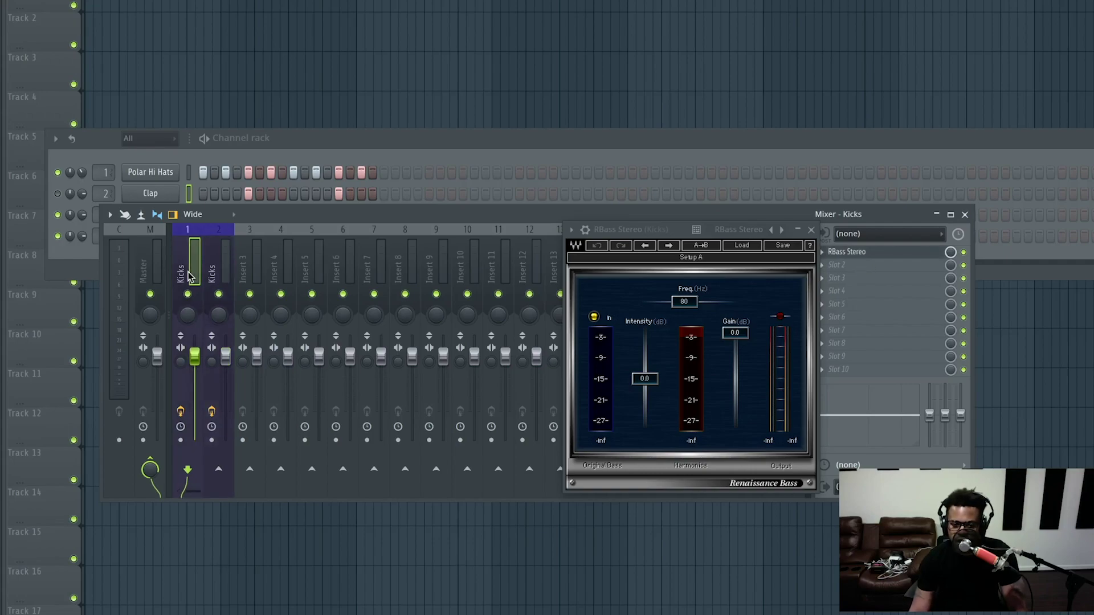
pyautogui.click(212, 274)
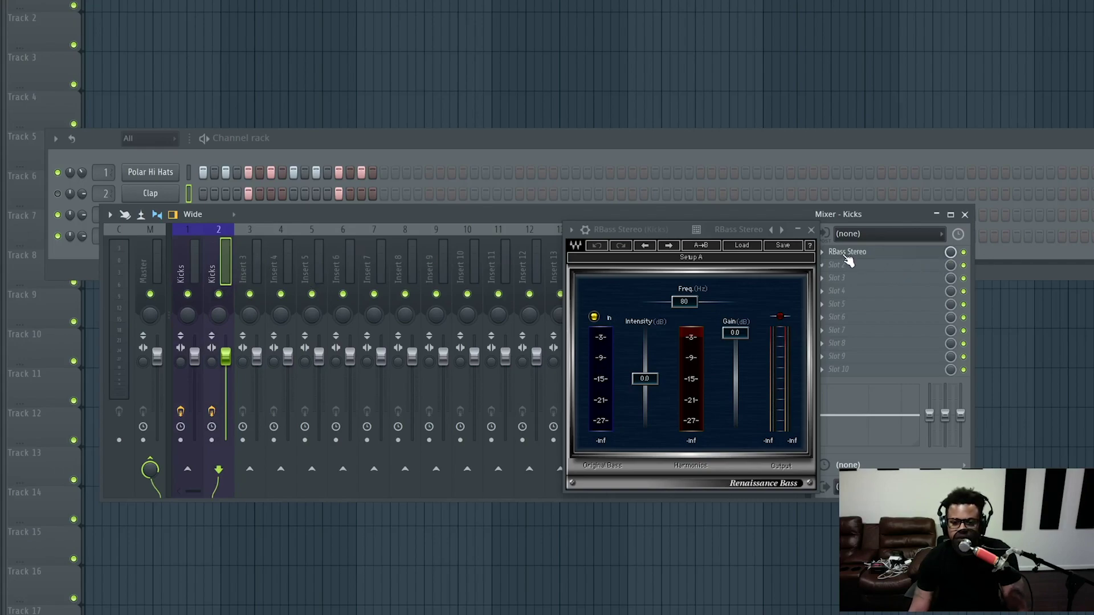
pyautogui.click(237, 254)
pyautogui.click(223, 264)
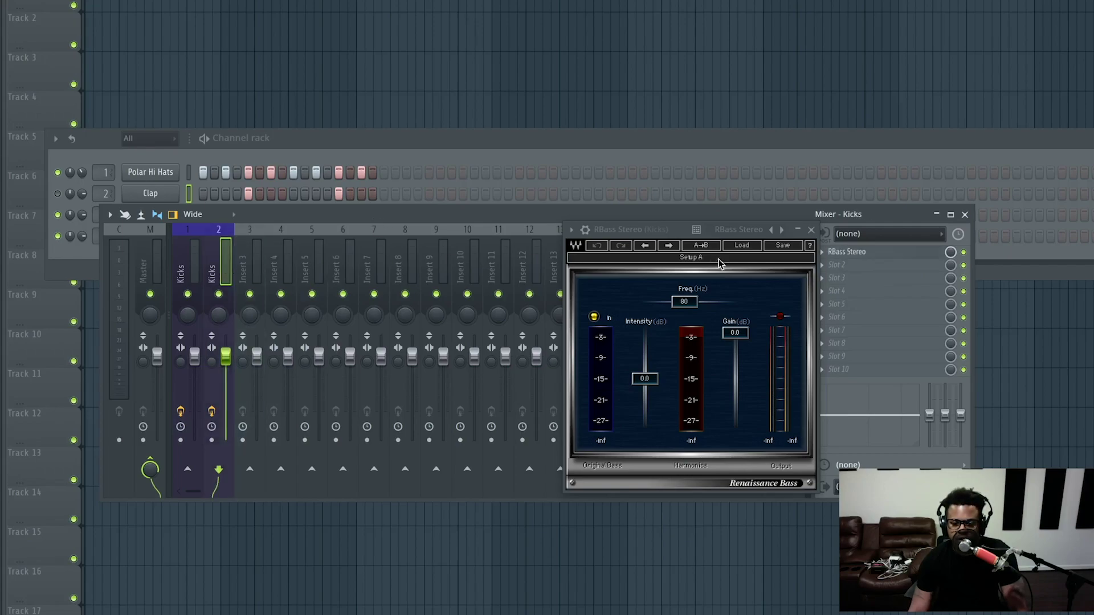
# Close the RBass Stereo window and view the audio input choices for the original Kicks track without changing the input
pyautogui.click(831, 252)
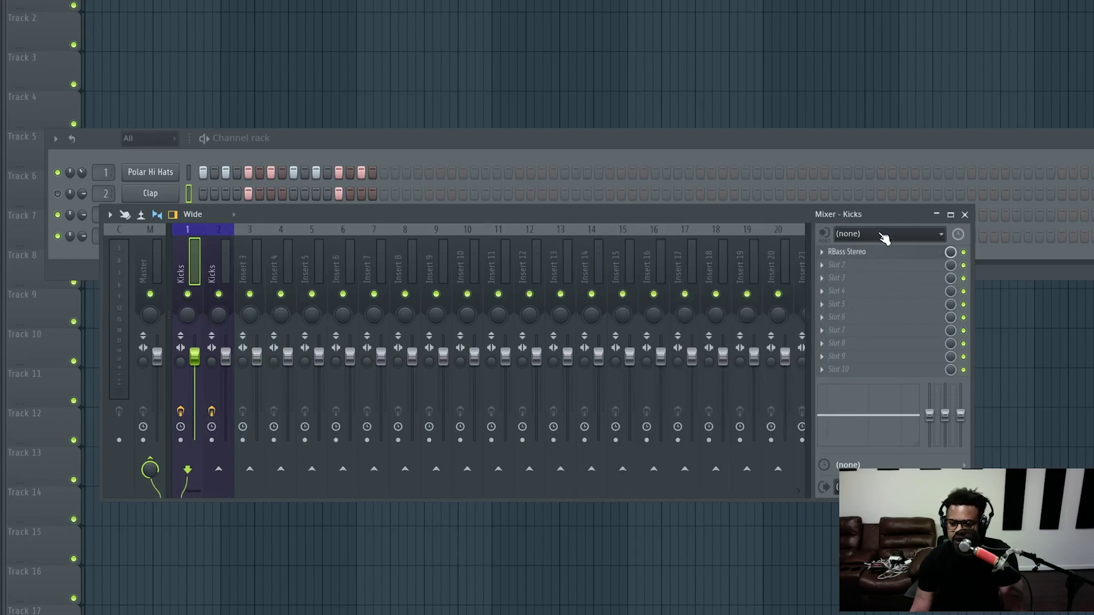
pyautogui.click(880, 235)
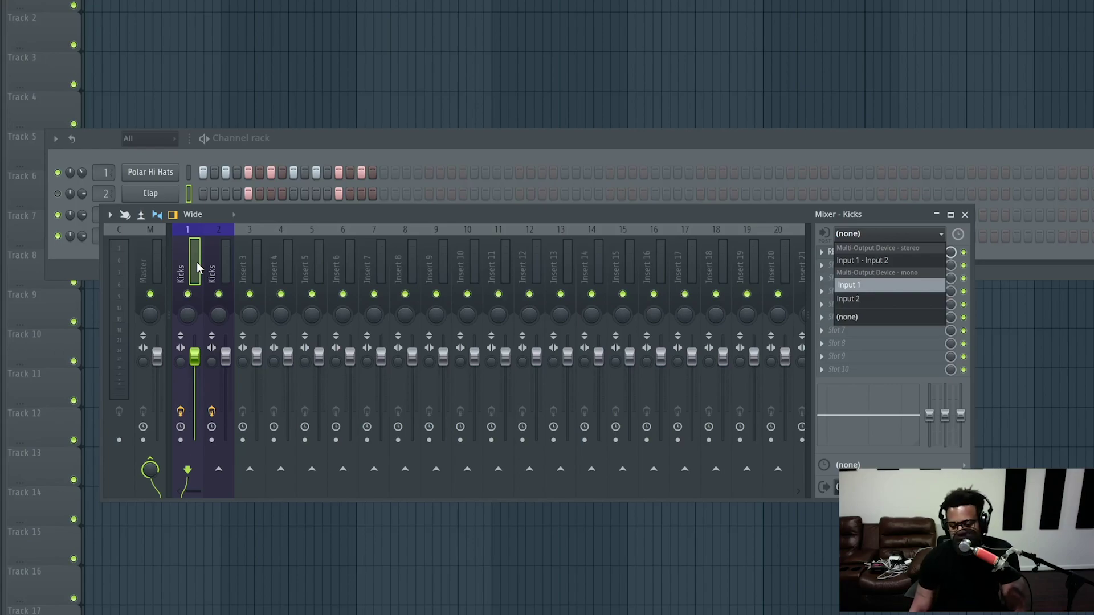
pyautogui.click(890, 235)
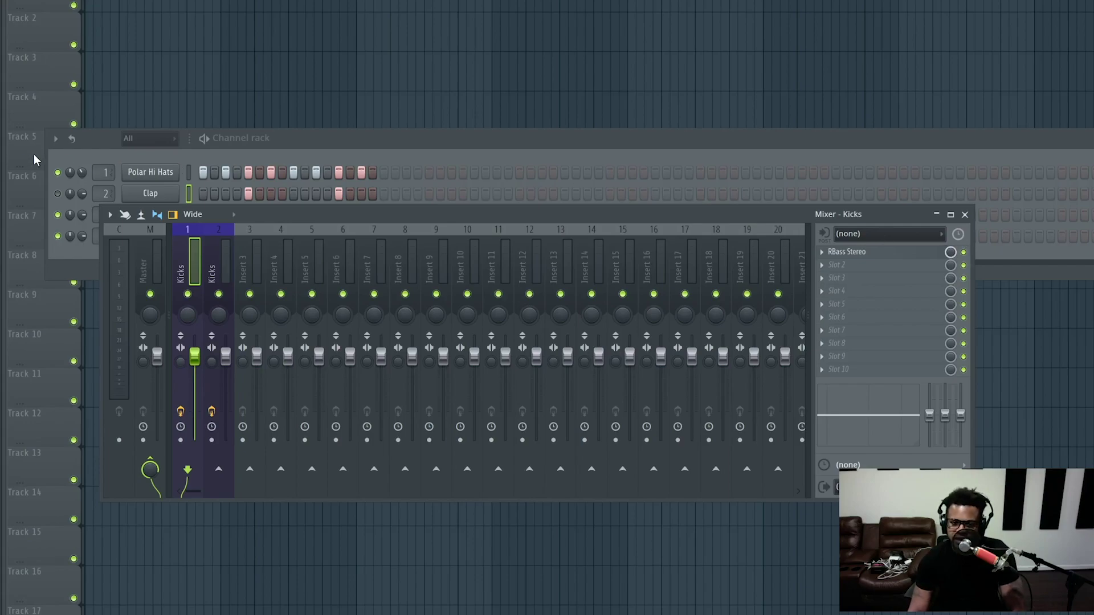
# Bring the mixer back in front of the Channel rack and undo the RBass Stereo load on the original Kicks track
pyautogui.click(88, 151)
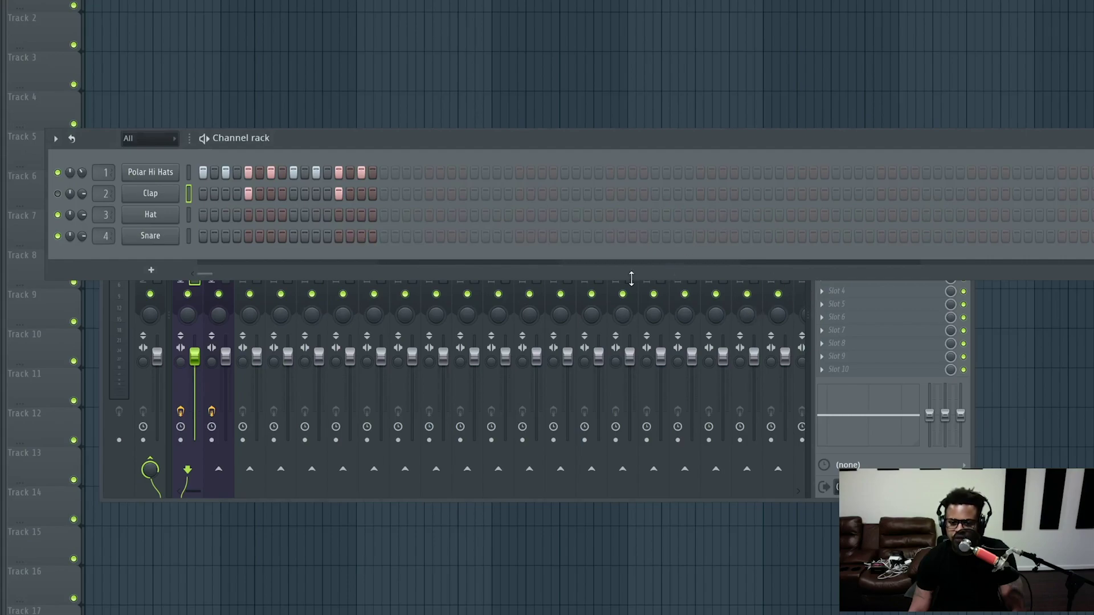
pyautogui.press('F9')
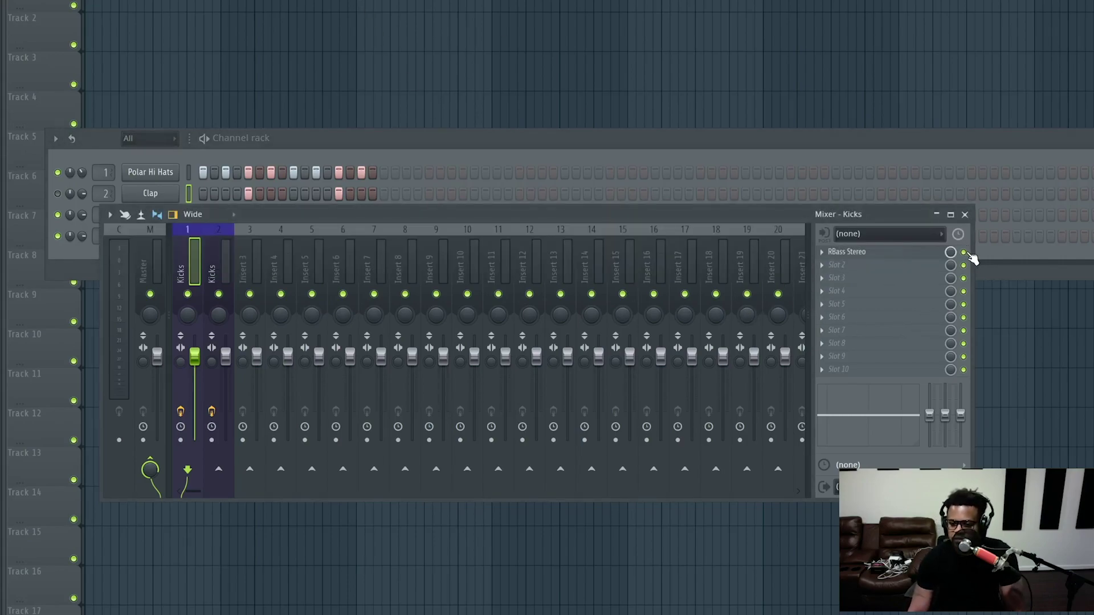
pyautogui.hotkey('ctrl', 'z')
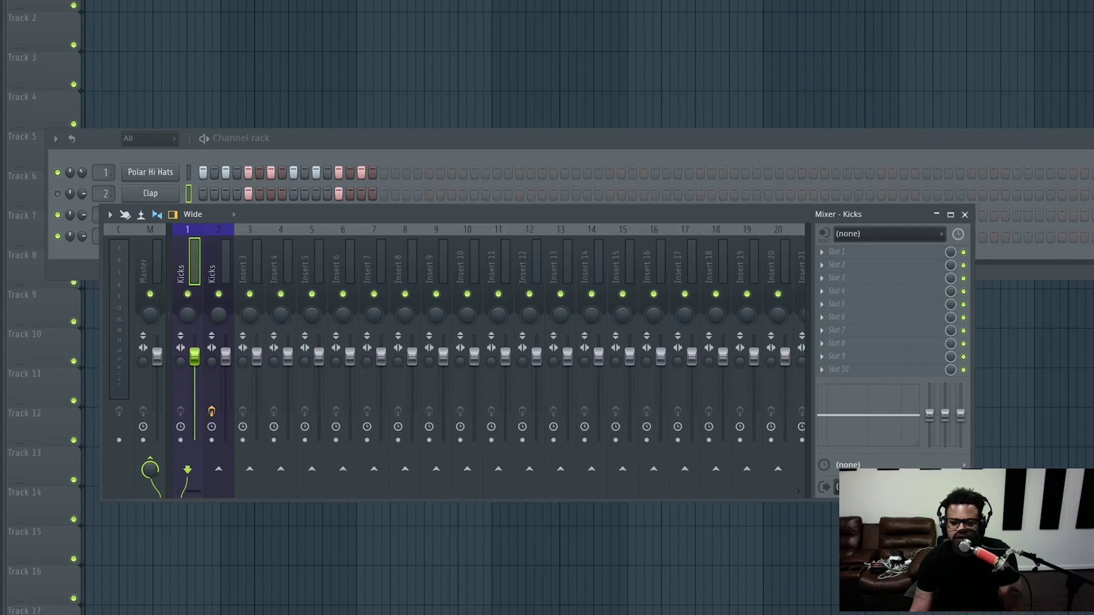
# Demonstrate maximising and restoring the mixer window, collapsing and expanding it, and finally closing it
pyautogui.click(950, 214)
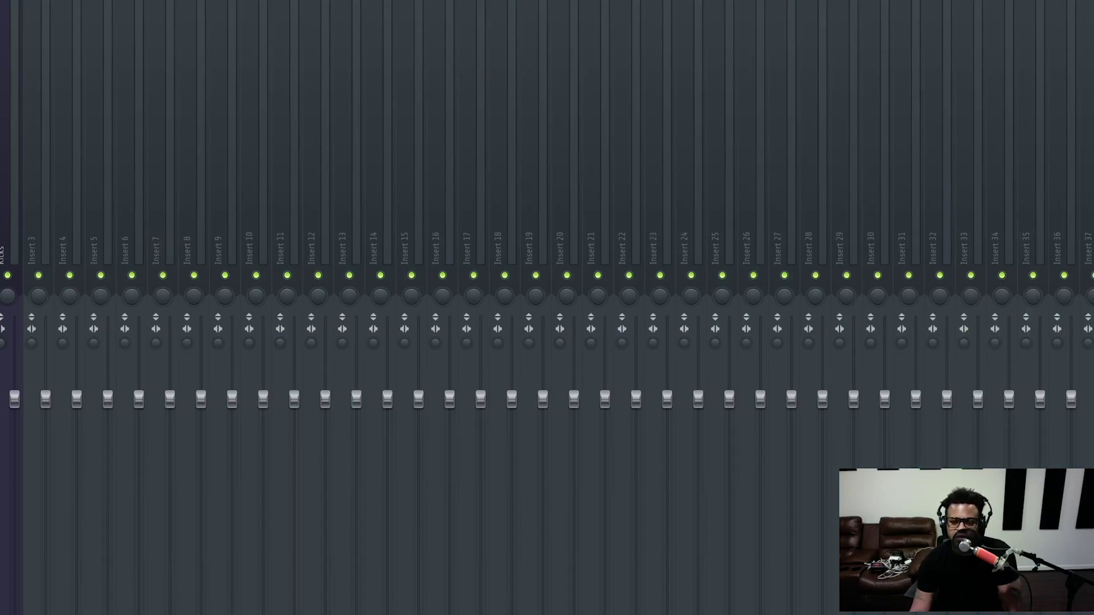
pyautogui.click(1093, 1)
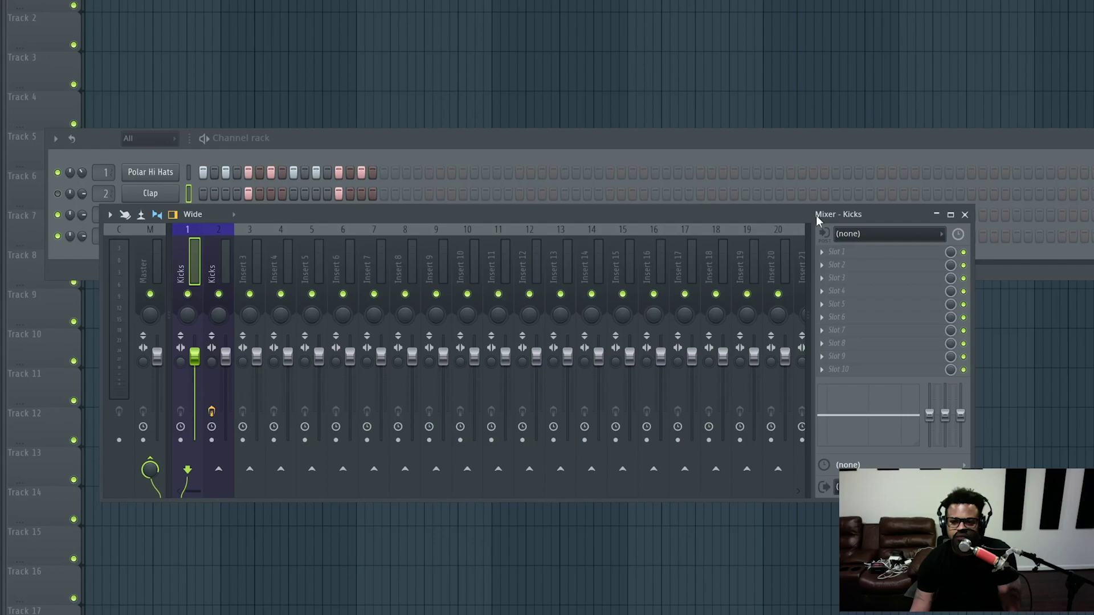
pyautogui.click(939, 215)
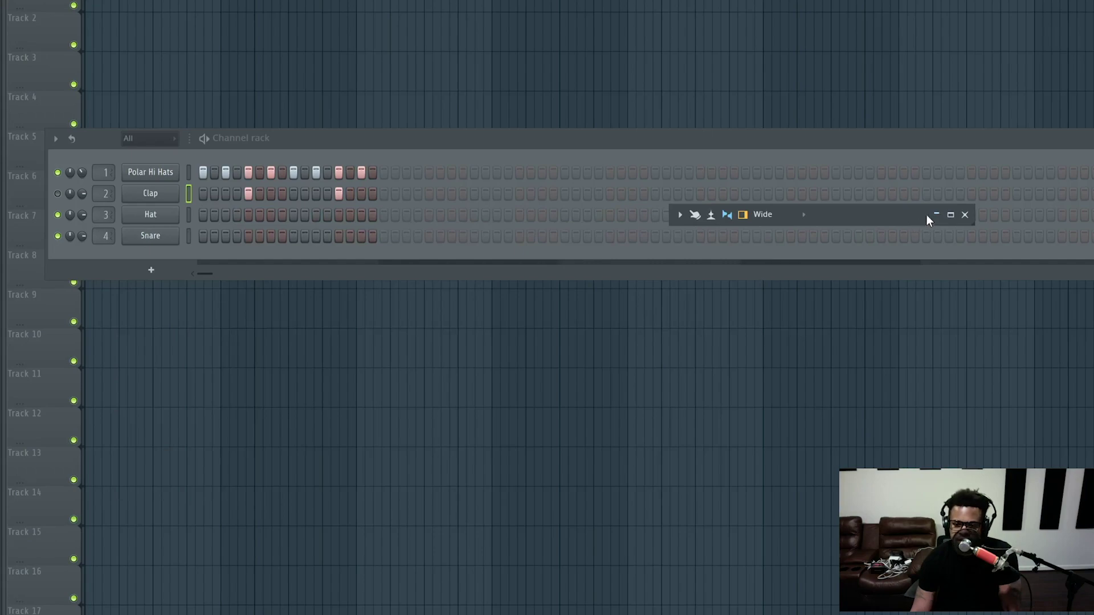
pyautogui.click(940, 215)
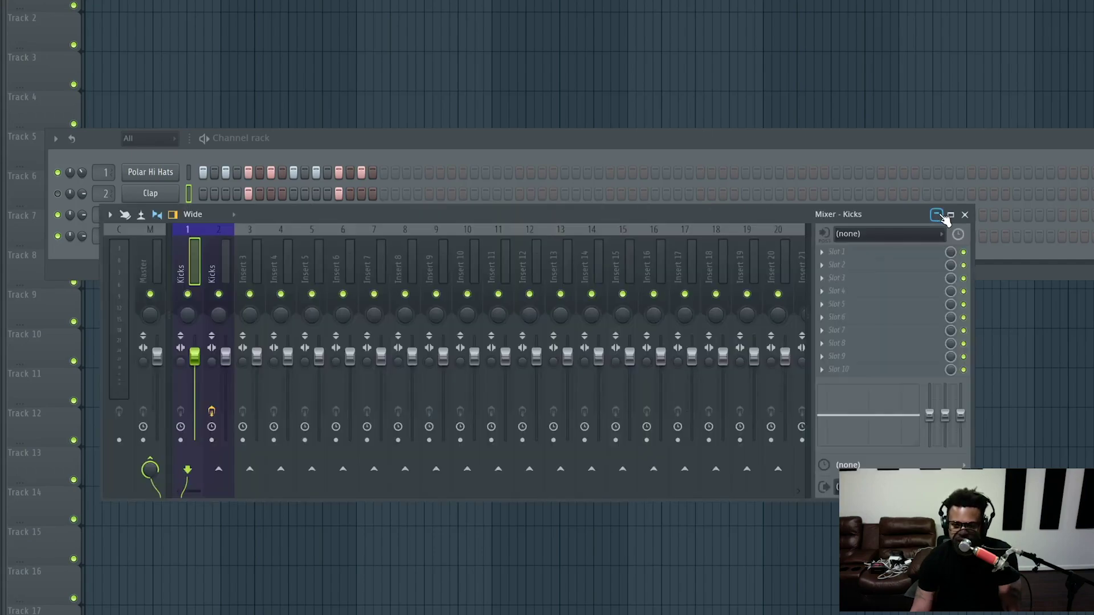
pyautogui.click(963, 215)
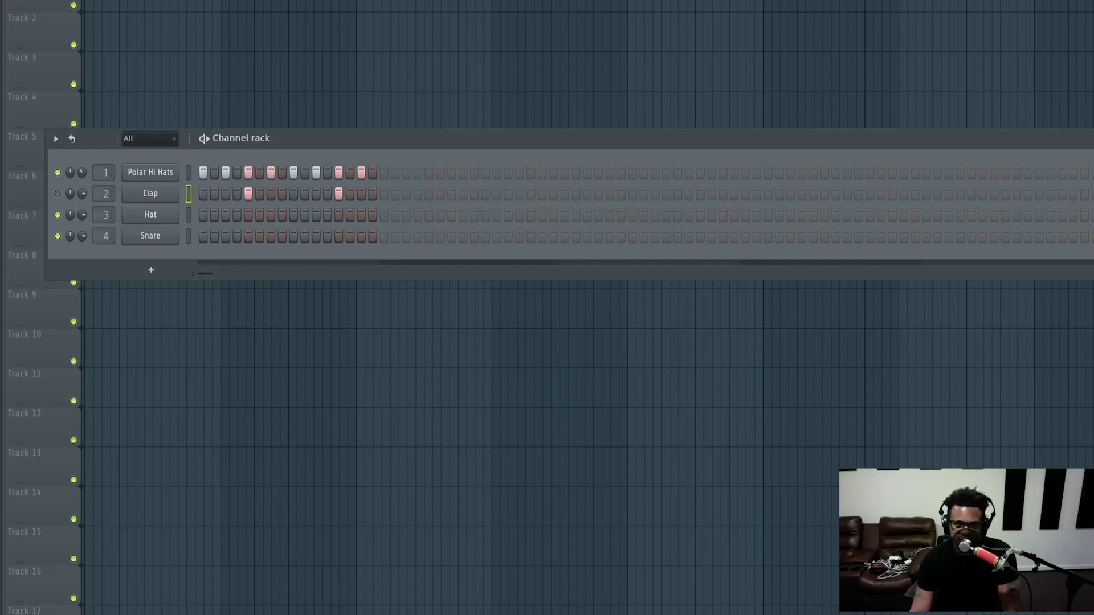
# Unmute the Clap channel, mute Polar Hi Hats, and play the pattern over the Clap's piano roll
pyautogui.press('F9')
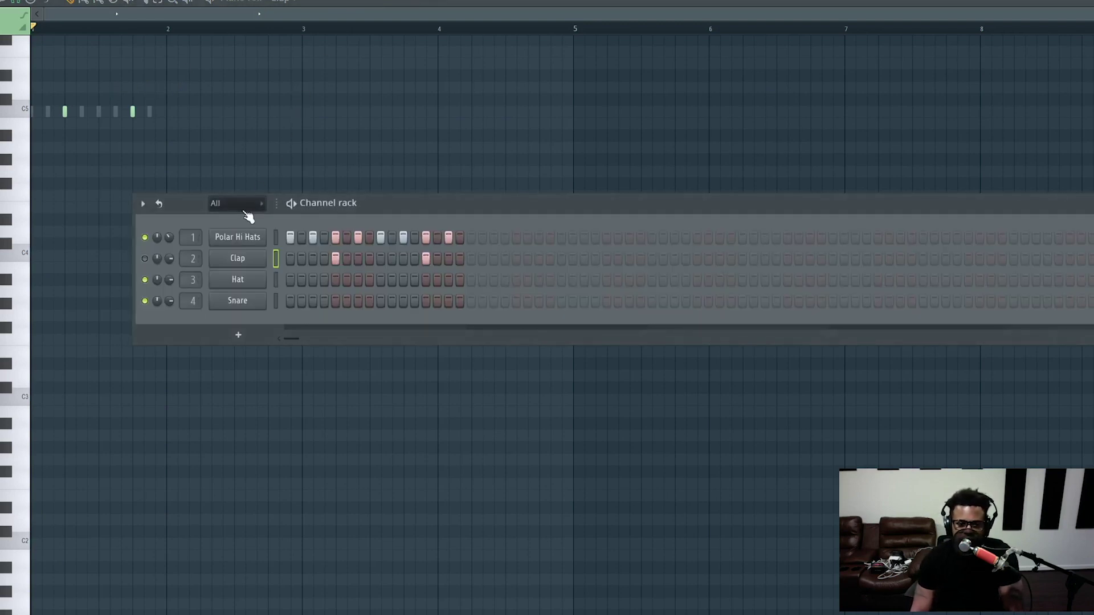
pyautogui.click(147, 259)
pyautogui.click(146, 237)
pyautogui.press('space')
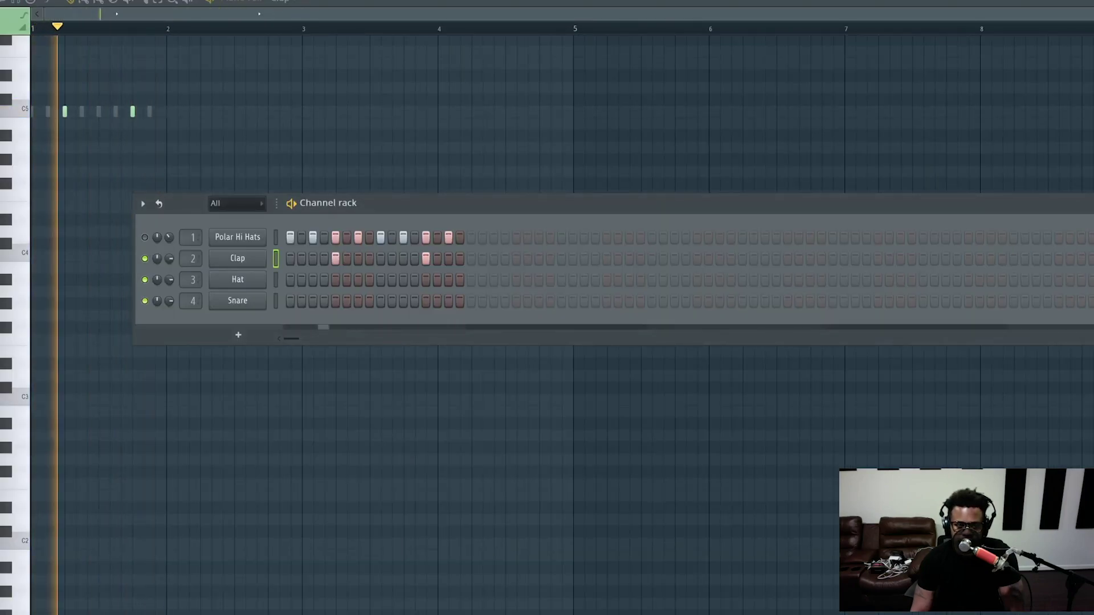
pyautogui.press('space')
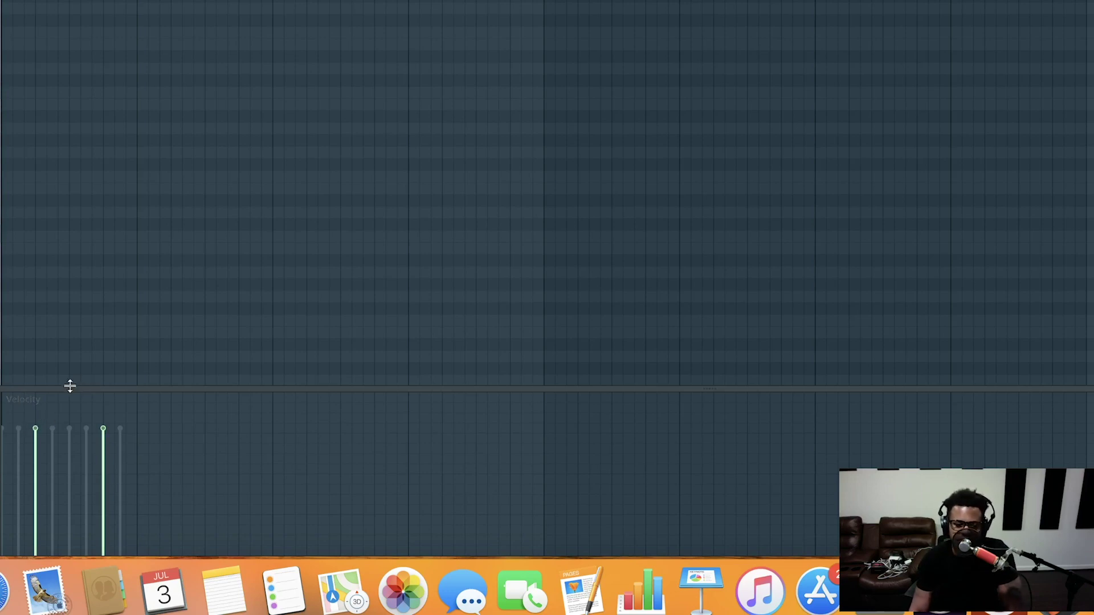
# Lower the velocity of the second Clap note during playback and listen to the difference
pyautogui.press('space')
pyautogui.click(104, 462)
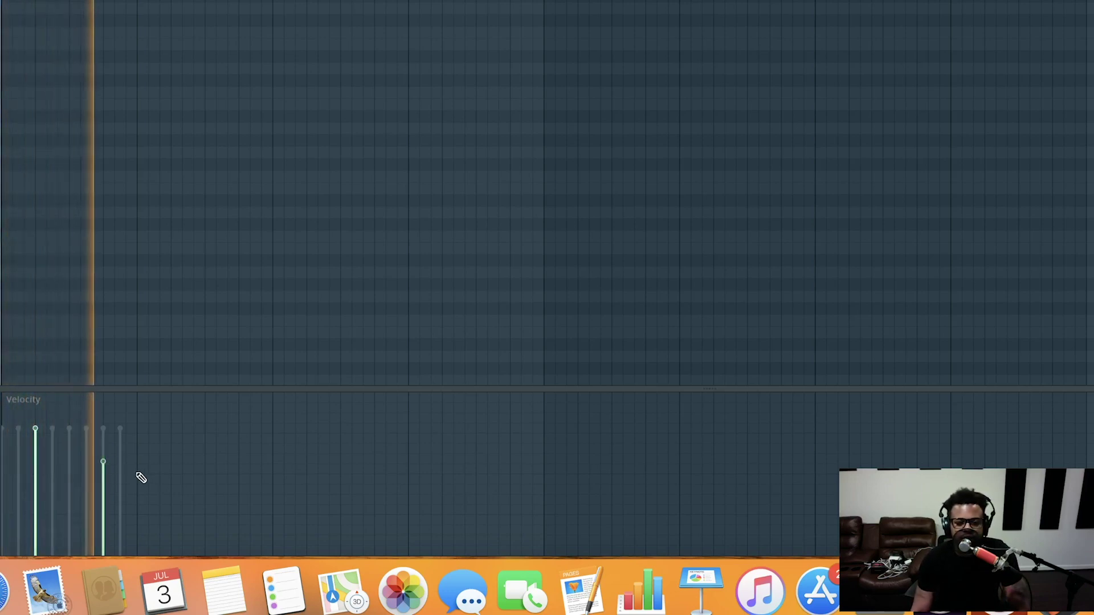
pyautogui.press('space')
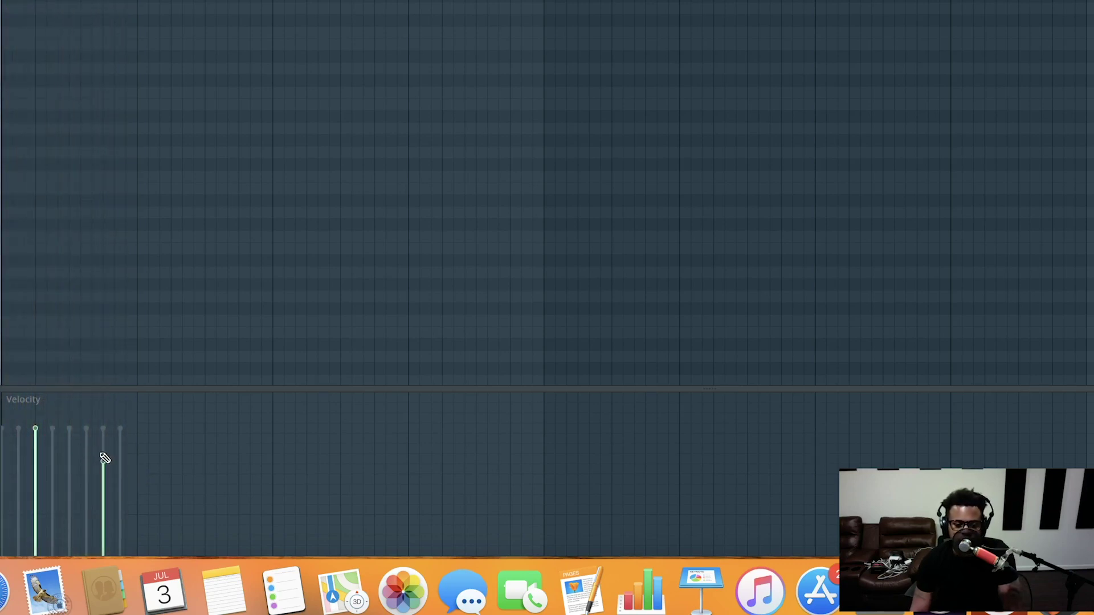
# Raise the second Clap note's velocity above the first note's and play the pattern to hear it
pyautogui.moveTo(104, 452); pyautogui.dragTo(104, 410)
pyautogui.press('space')
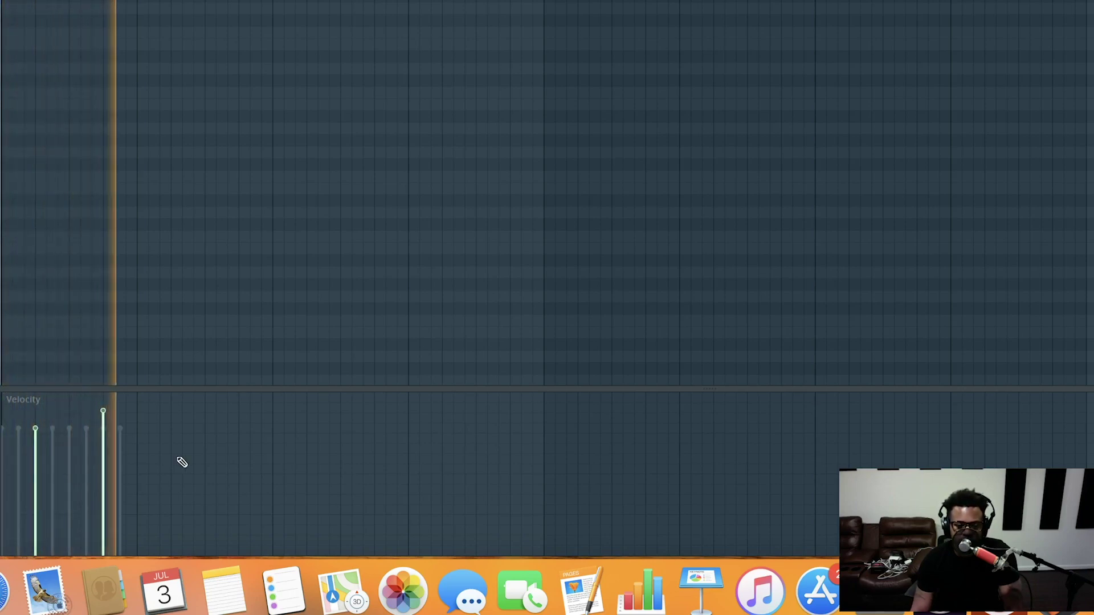
pyautogui.press('space')
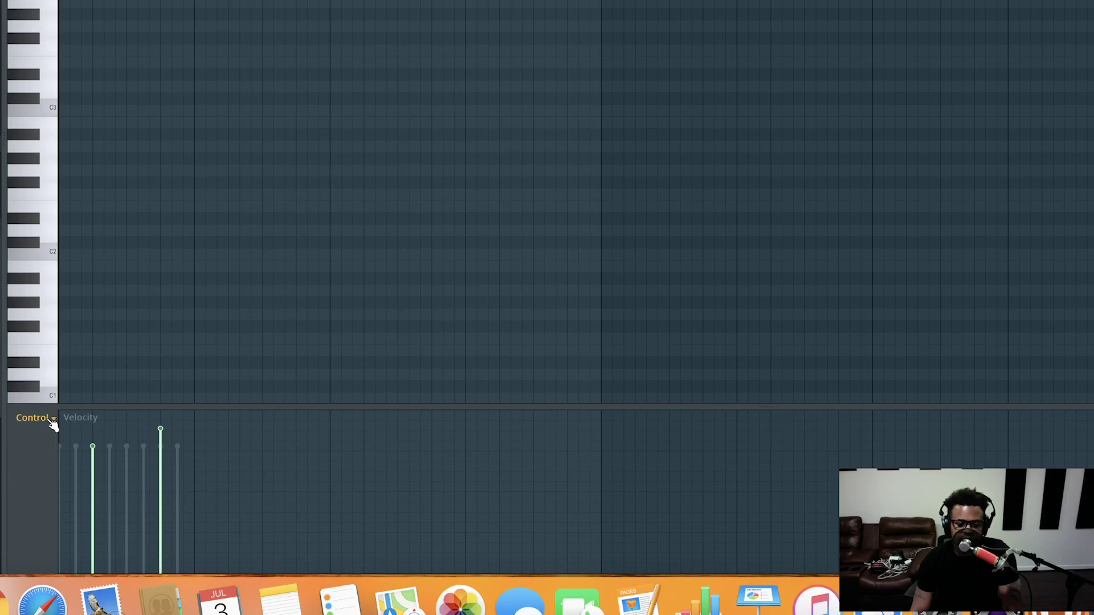
# Switch the piano roll's control lane through note pan, release, filter cutoff frequency, filter resonance and fine pitch
pyautogui.click(53, 420)
pyautogui.click(53, 446)
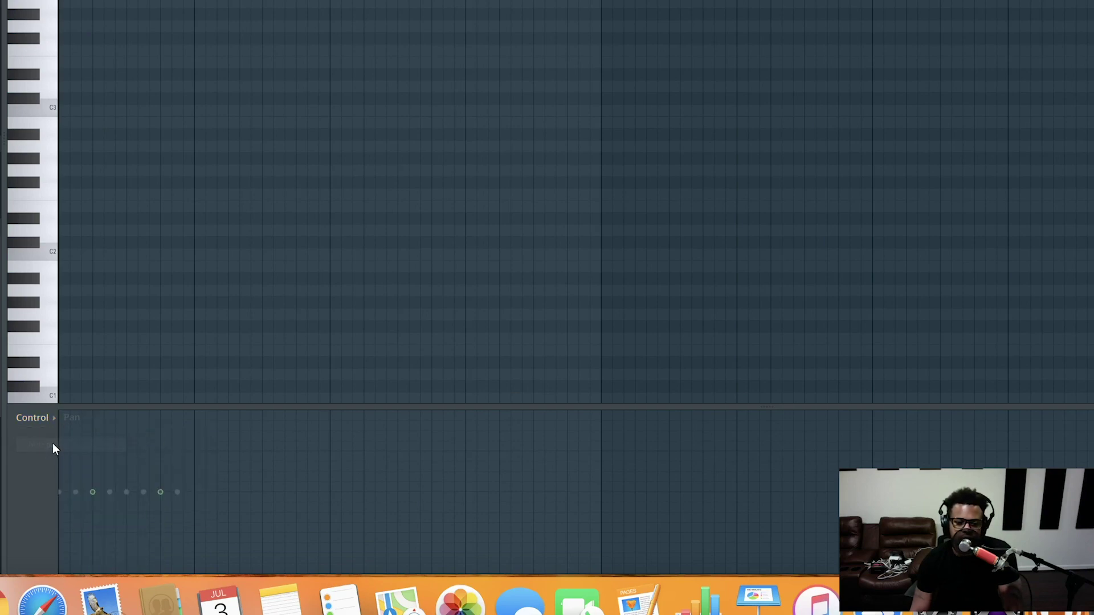
pyautogui.click(49, 420)
pyautogui.click(53, 472)
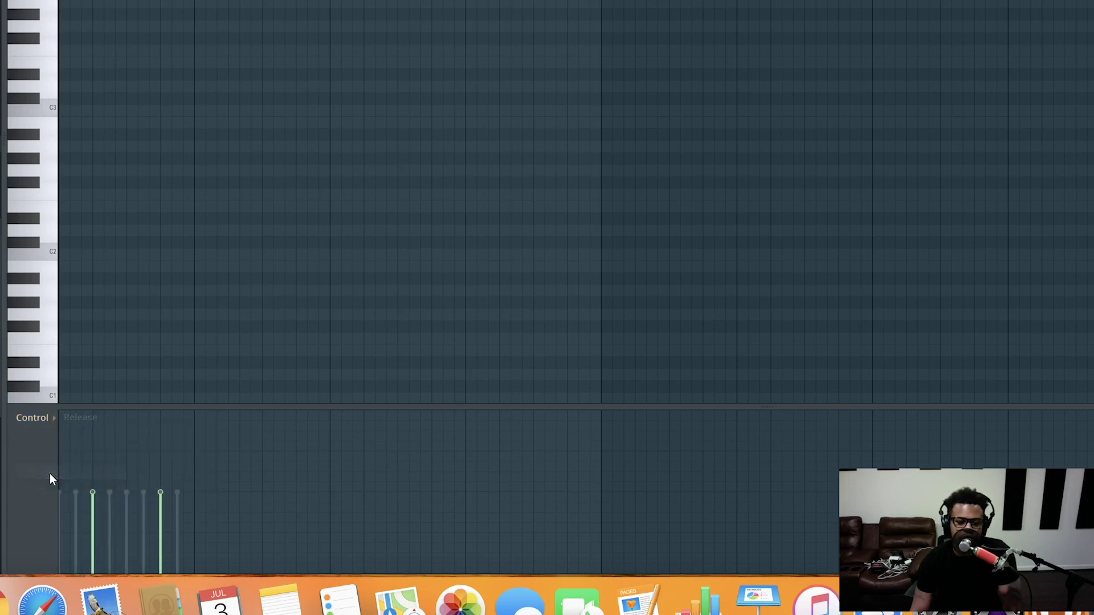
pyautogui.click(52, 420)
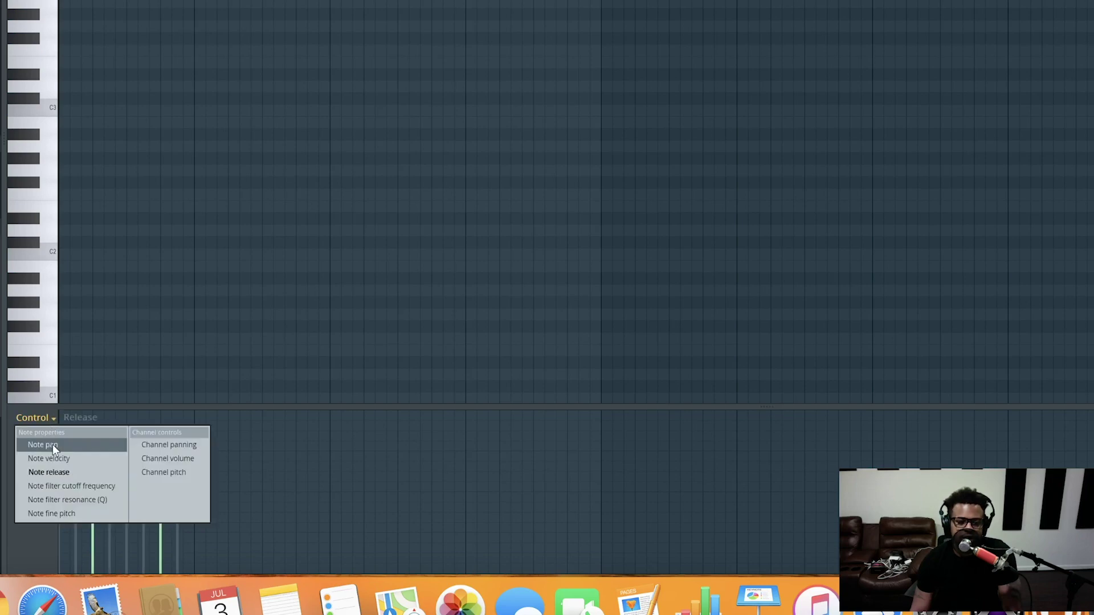
pyautogui.click(65, 488)
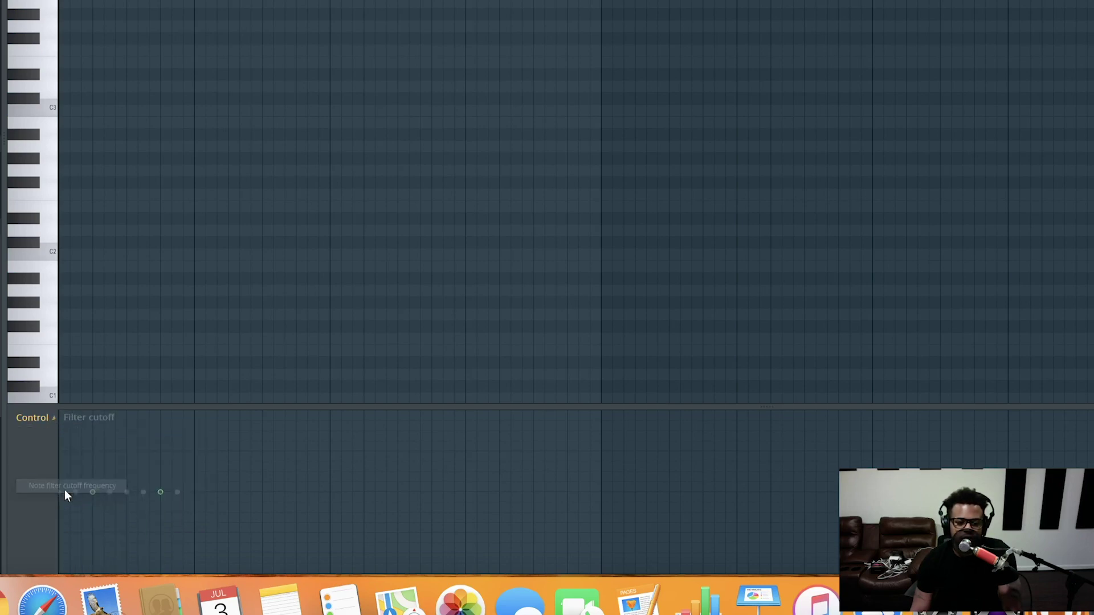
pyautogui.click(49, 420)
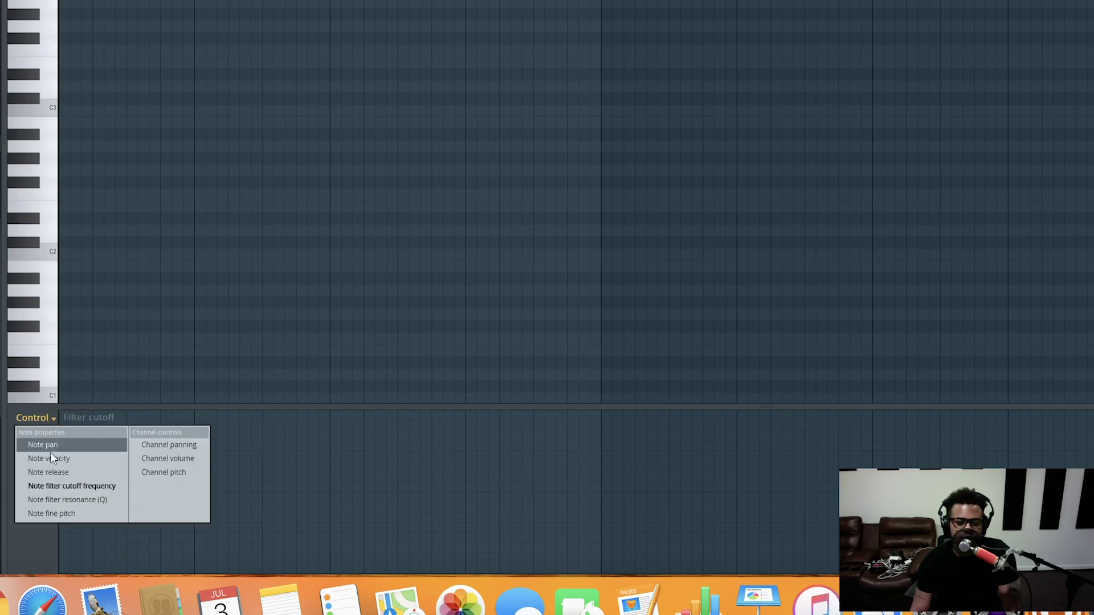
pyautogui.click(65, 502)
pyautogui.click(50, 417)
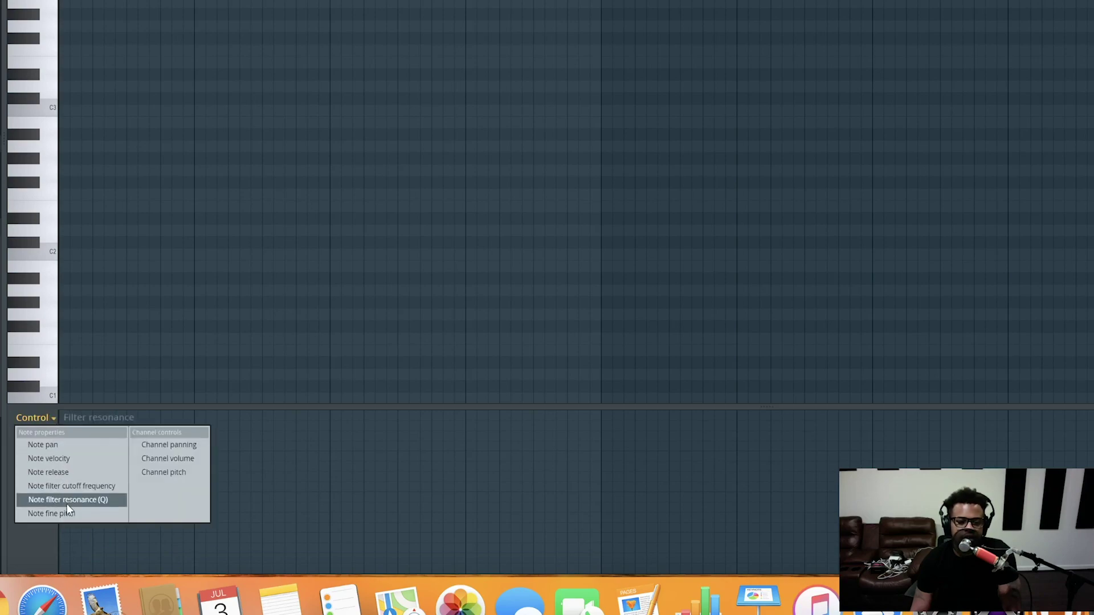
pyautogui.click(66, 514)
pyautogui.click(43, 416)
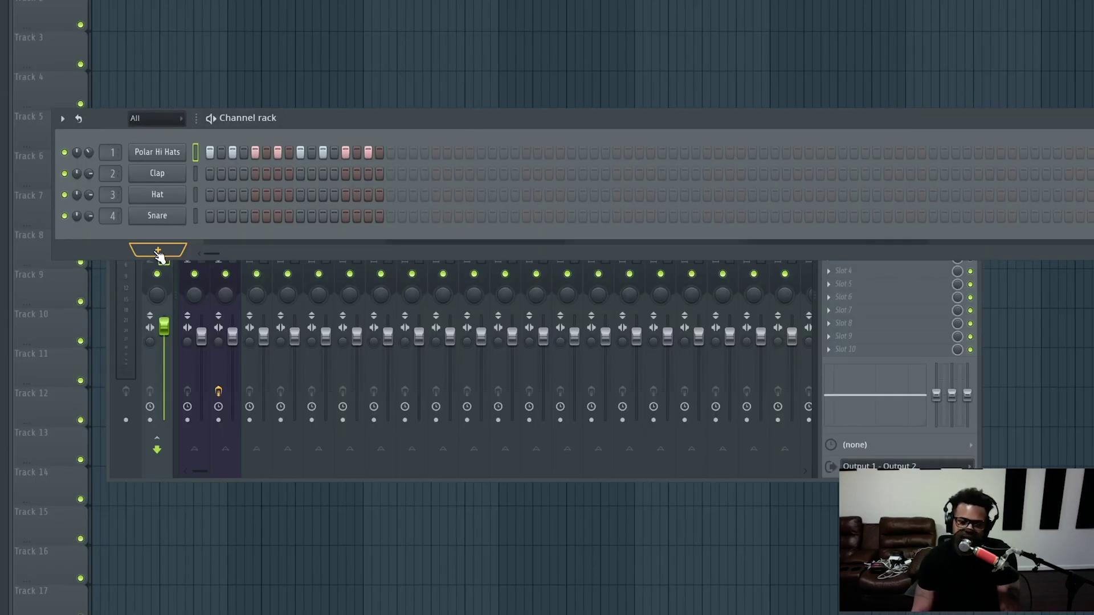
# Add a reFX synthesizer to the channel rack, filter its presets to Atmosphere, and pick Decay followed by Darker Days
pyautogui.click(155, 252)
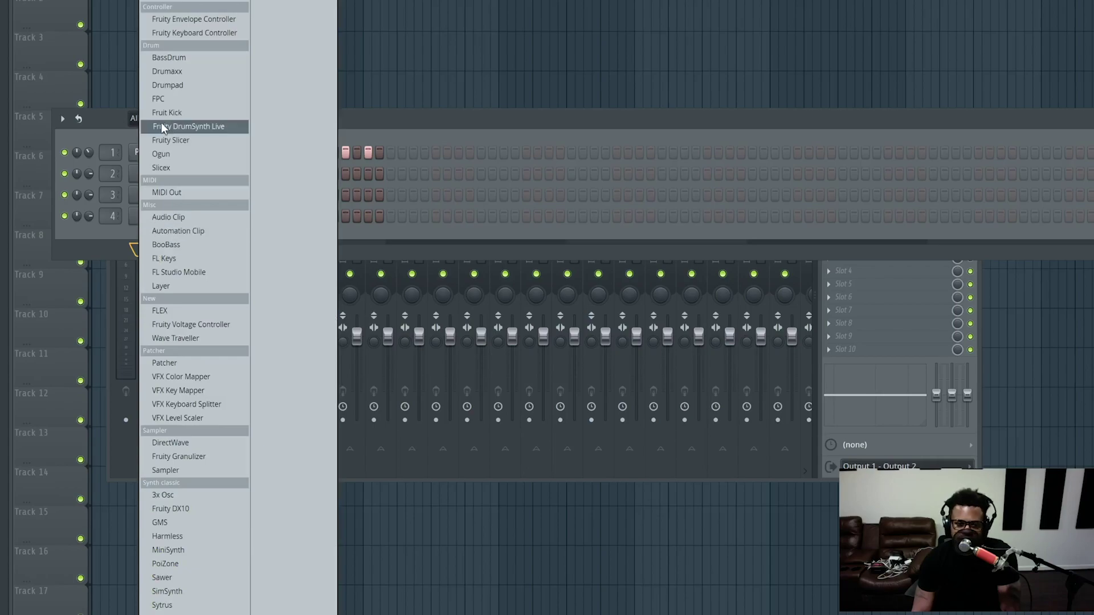
pyautogui.click(94, 247)
pyautogui.click(173, 249)
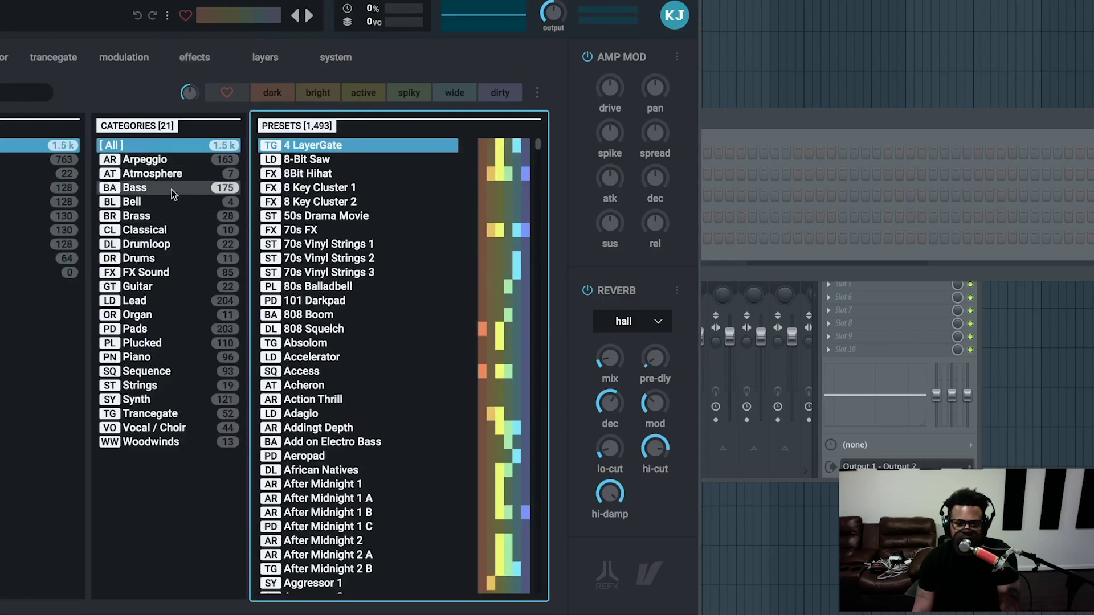
pyautogui.click(171, 174)
pyautogui.click(329, 200)
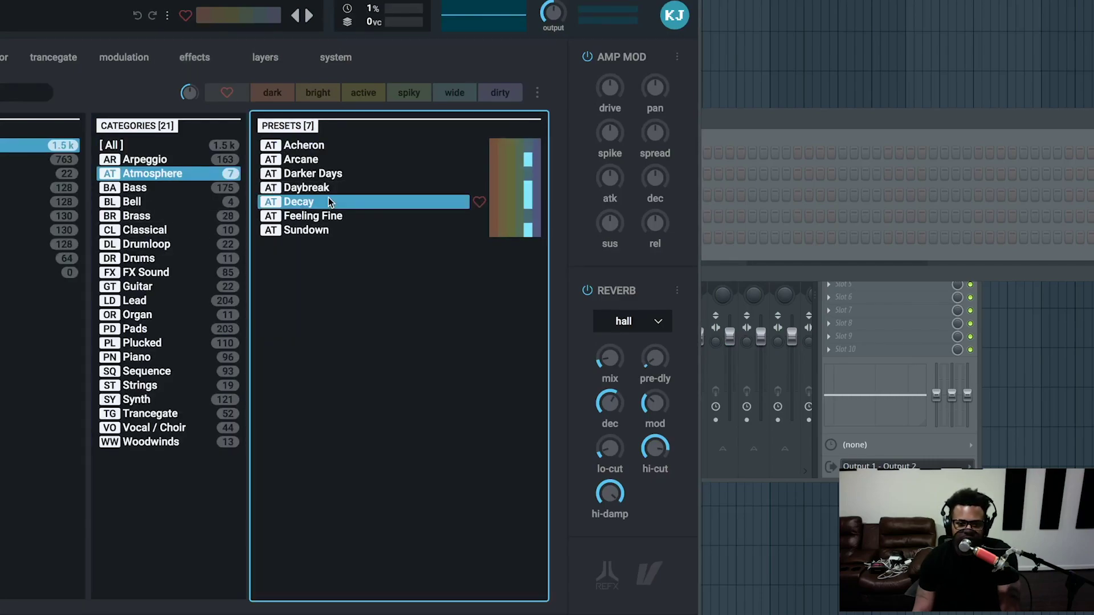
pyautogui.click(326, 174)
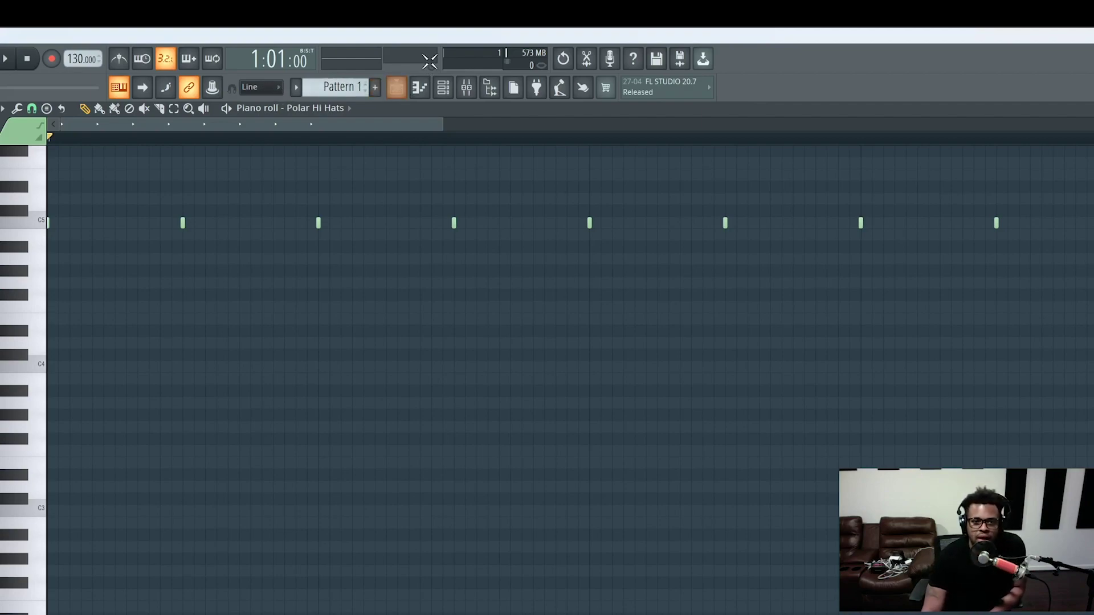
# Start and stop playback of the Polar Hi Hats pattern several times in the piano roll
pyautogui.press('space')
pyautogui.press('space')
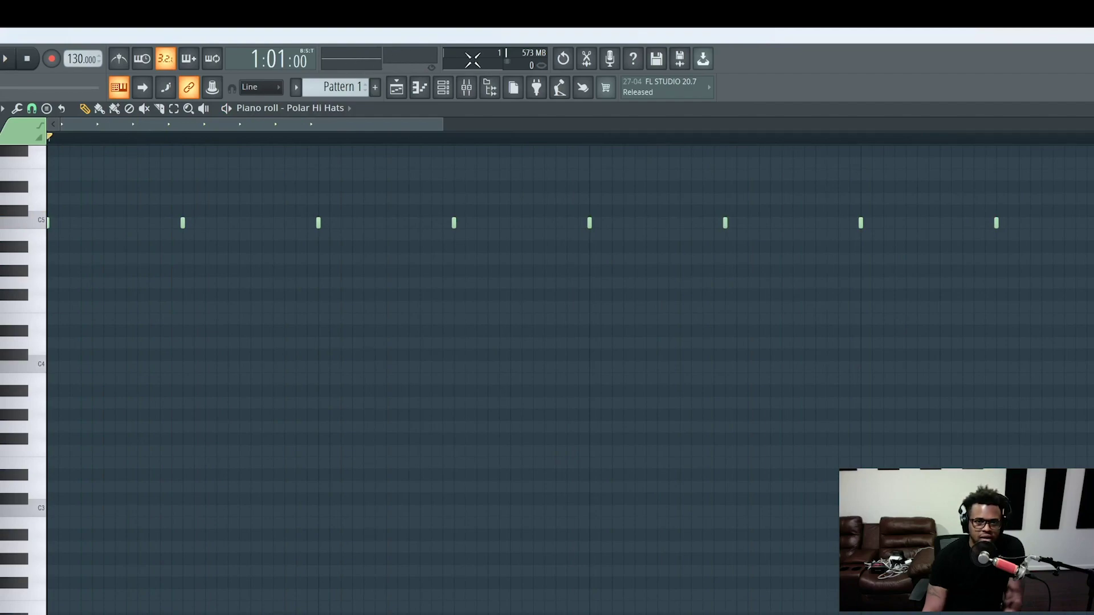
pyautogui.press('space')
pyautogui.press('space')
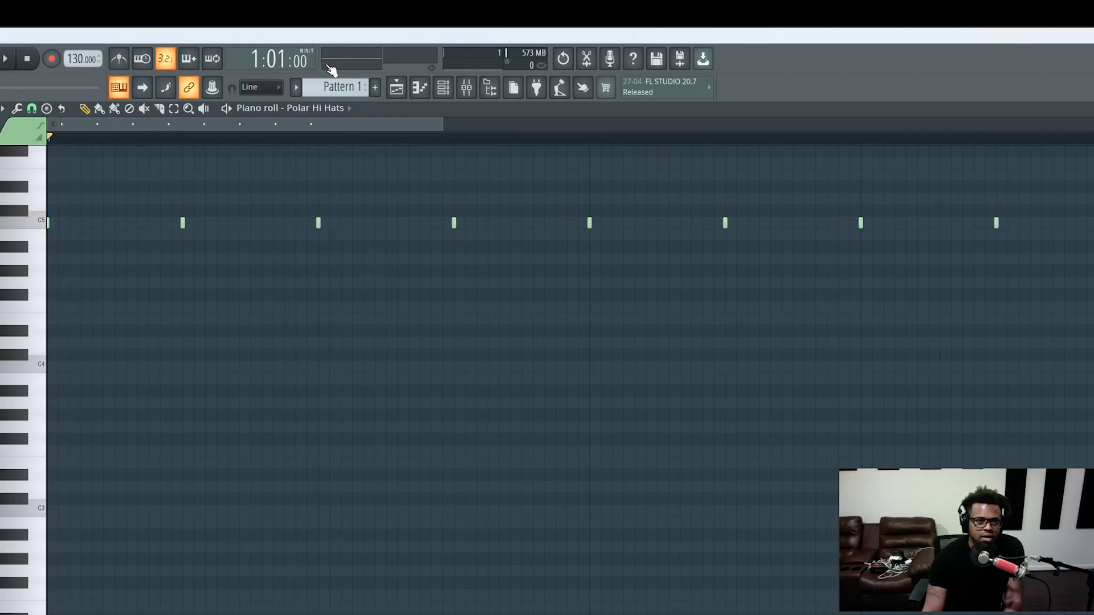
pyautogui.press('space')
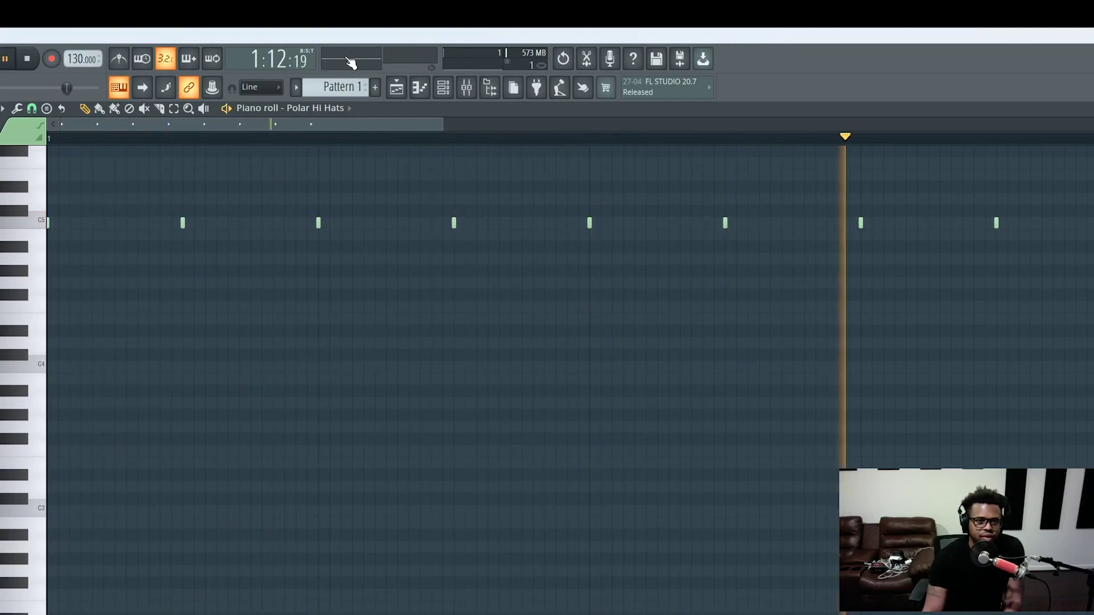
pyautogui.press('space')
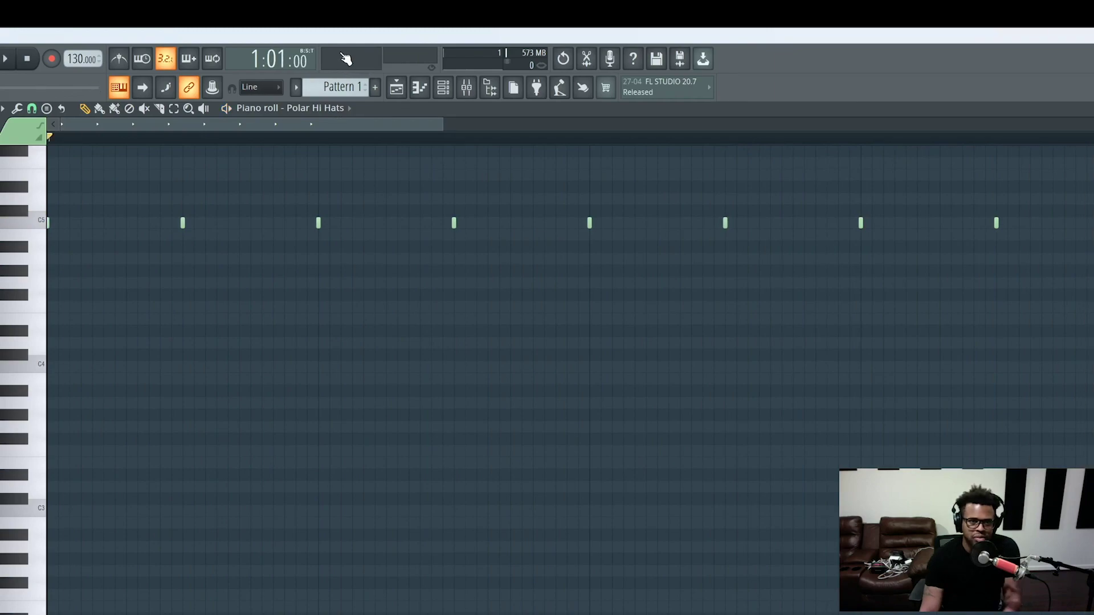
pyautogui.press('space')
pyautogui.press('space')
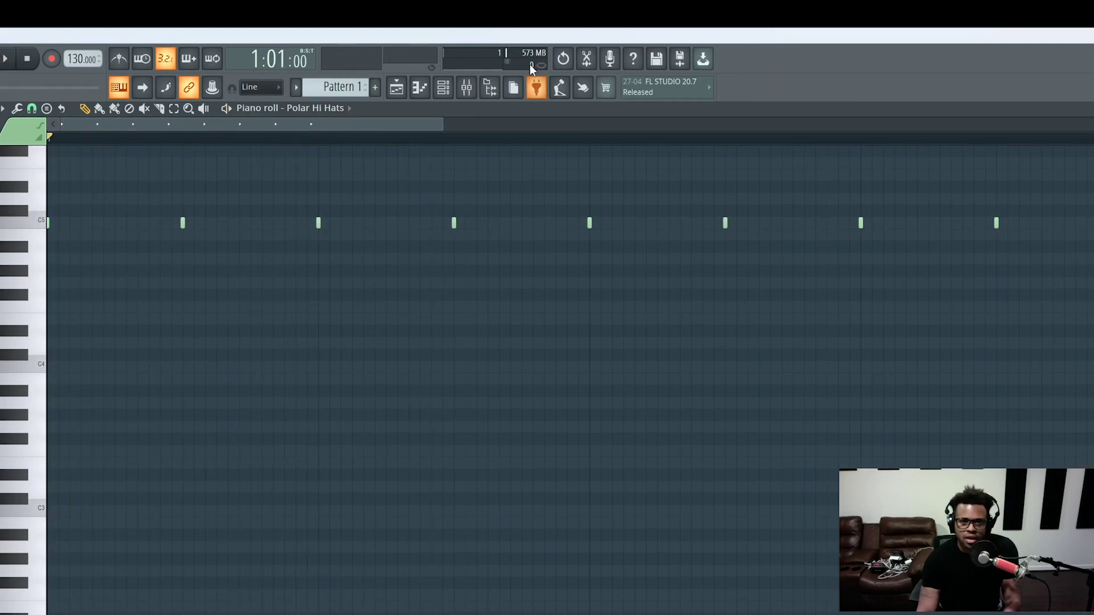
pyautogui.press('space')
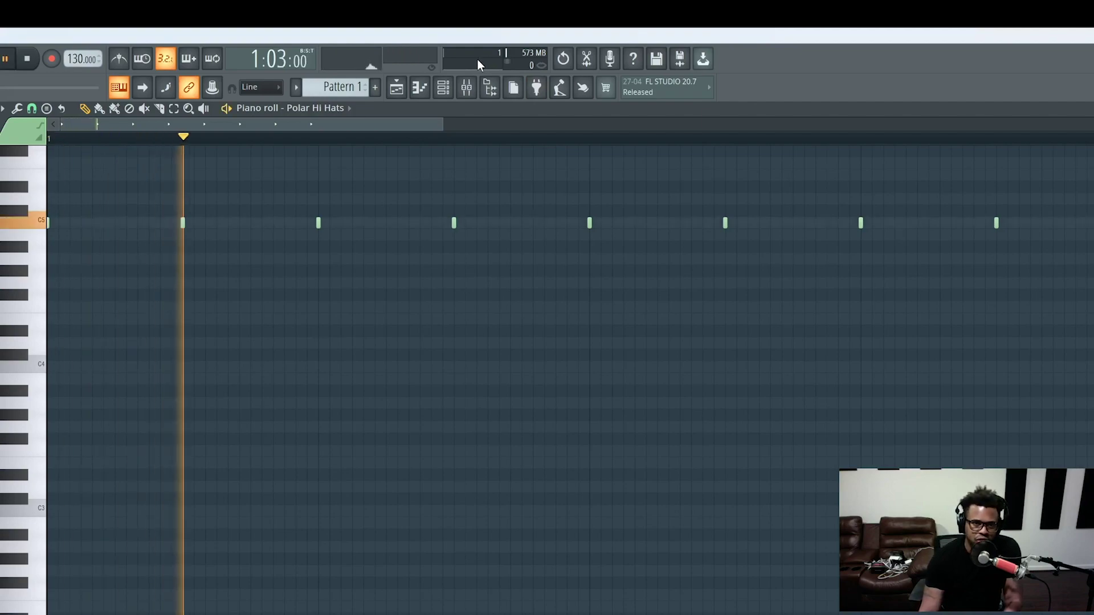
pyautogui.press('space')
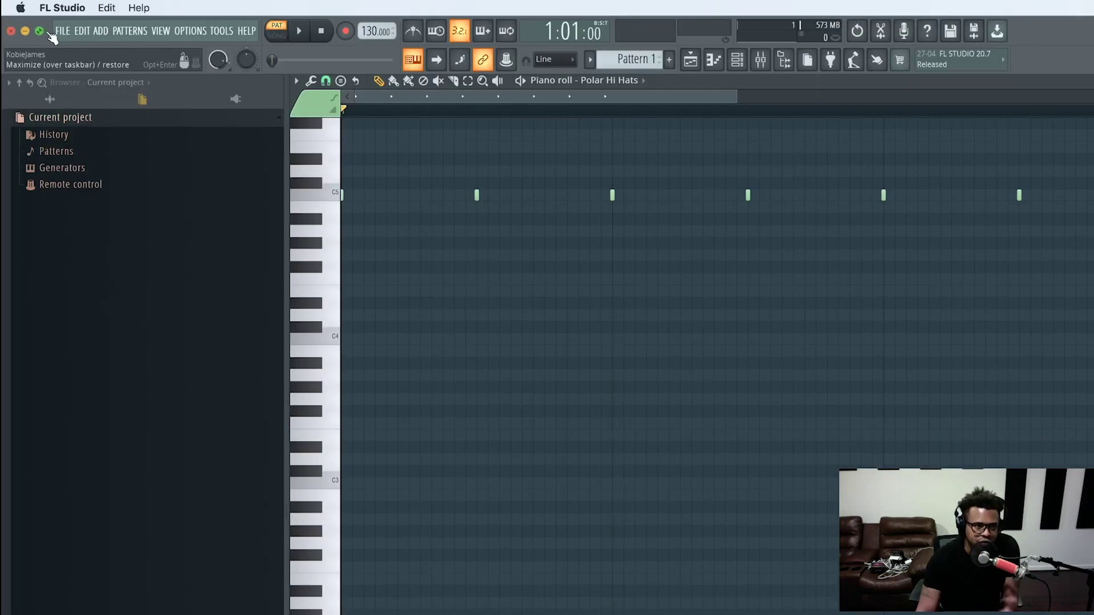
# Create a new Basic project without saving the changes to untitled.flp
pyautogui.click(63, 30)
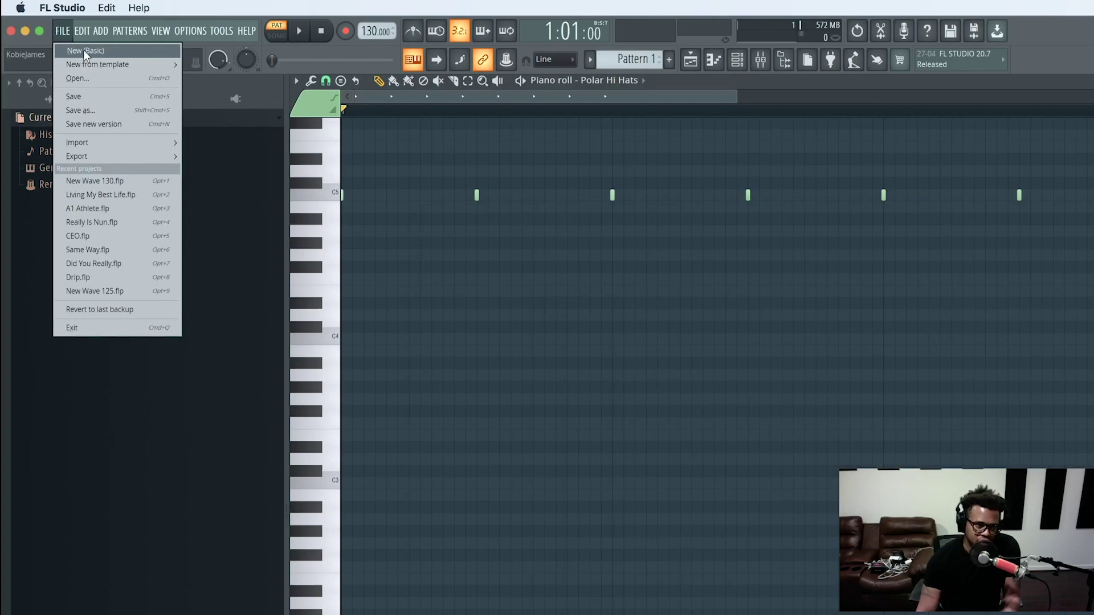
pyautogui.click(83, 49)
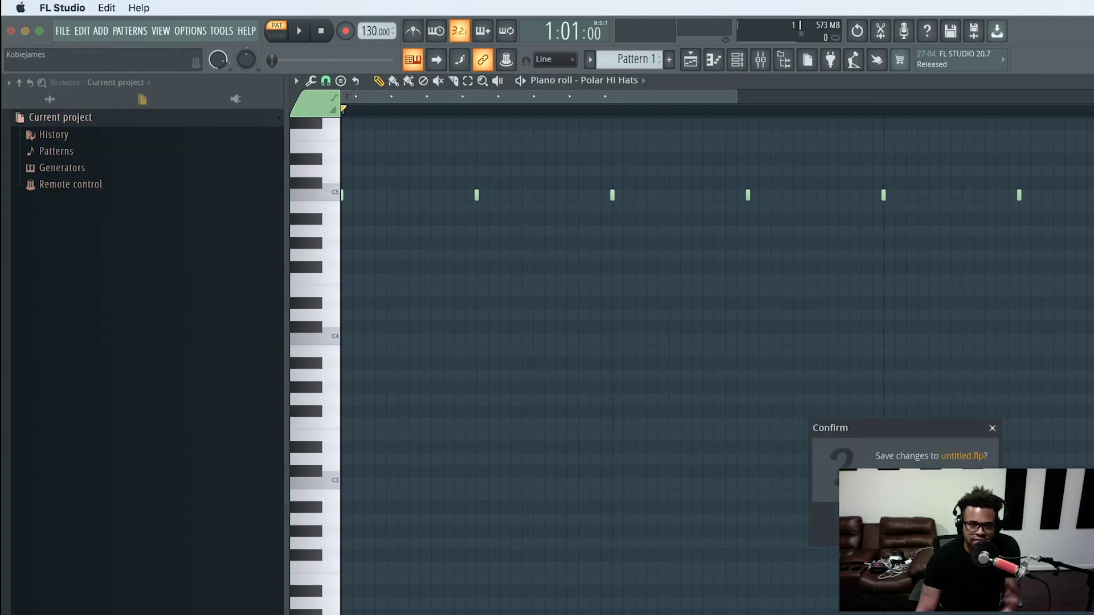
pyautogui.click(906, 523)
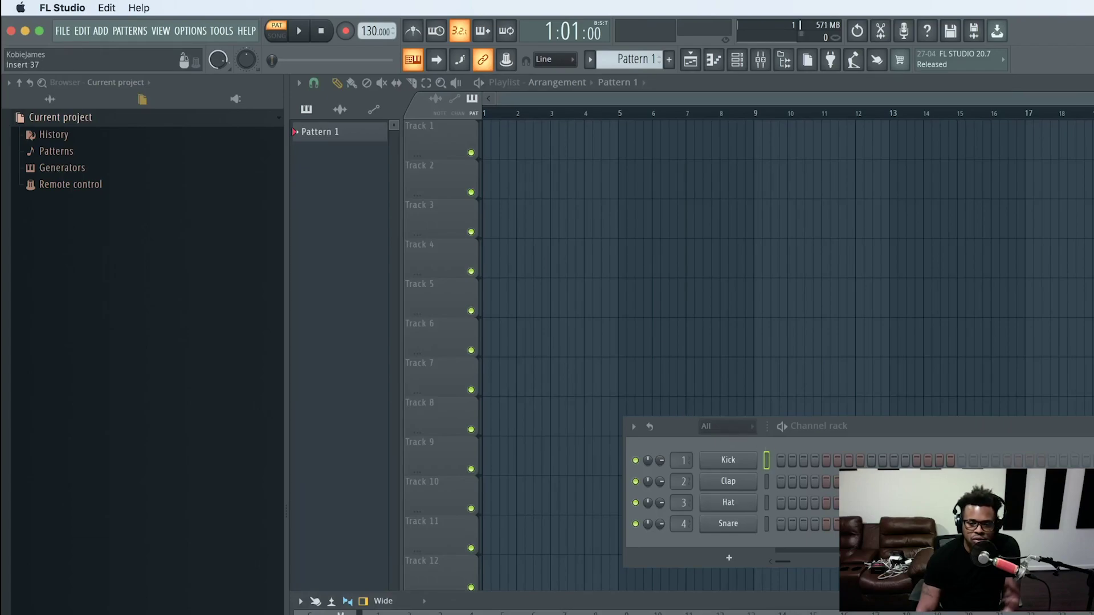
# Browse the Minimal project templates and create a project from Basic with limiter
pyautogui.click(64, 32)
pyautogui.moveTo(82, 66)
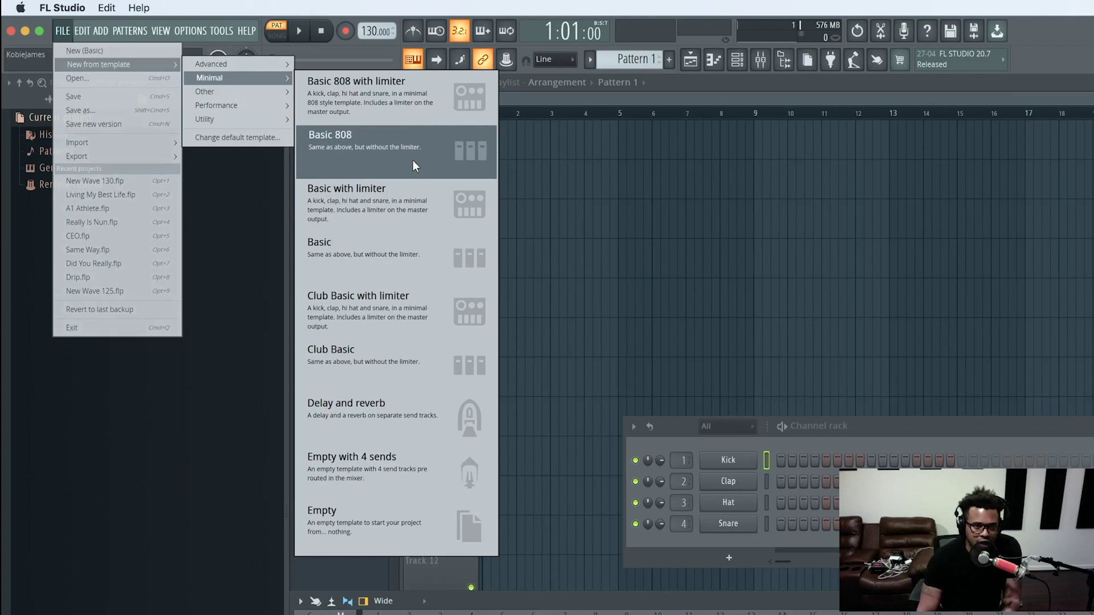
pyautogui.click(396, 521)
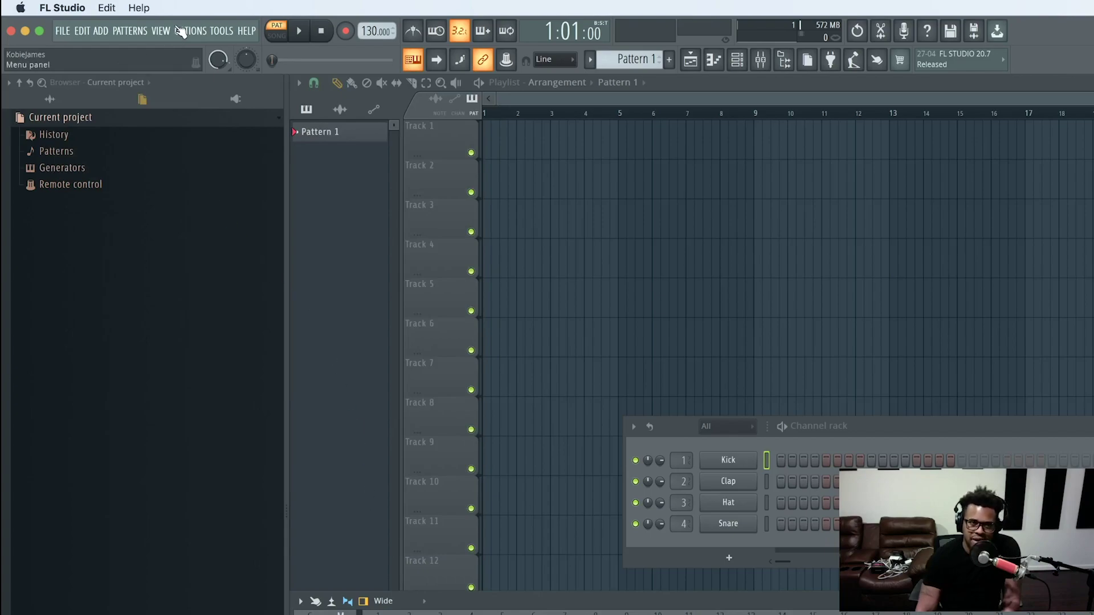
pyautogui.click(181, 34)
pyautogui.moveTo(59, 31)
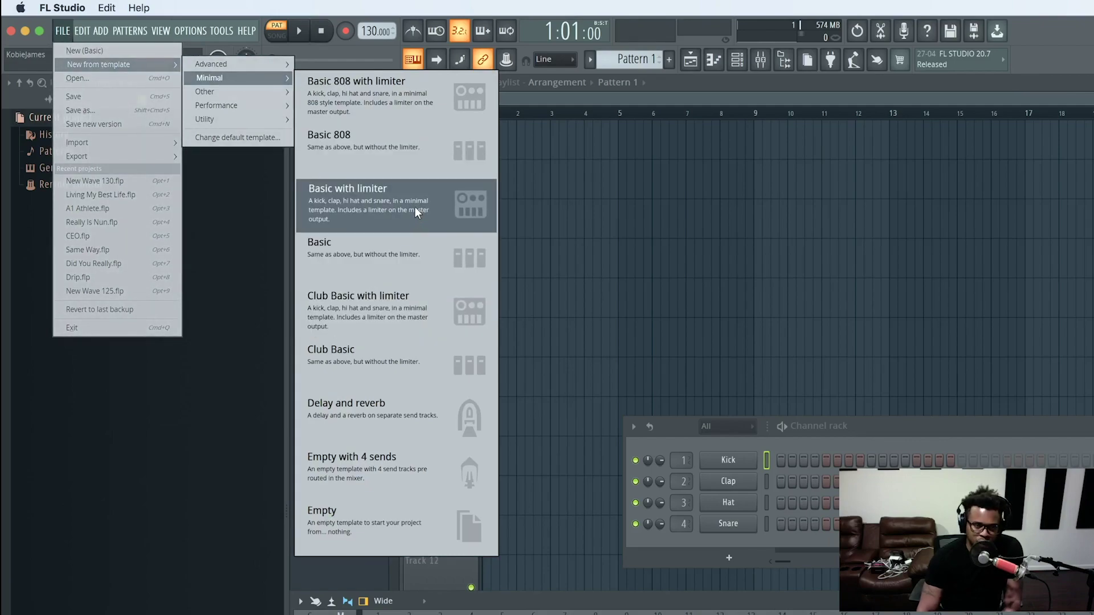
pyautogui.click(392, 215)
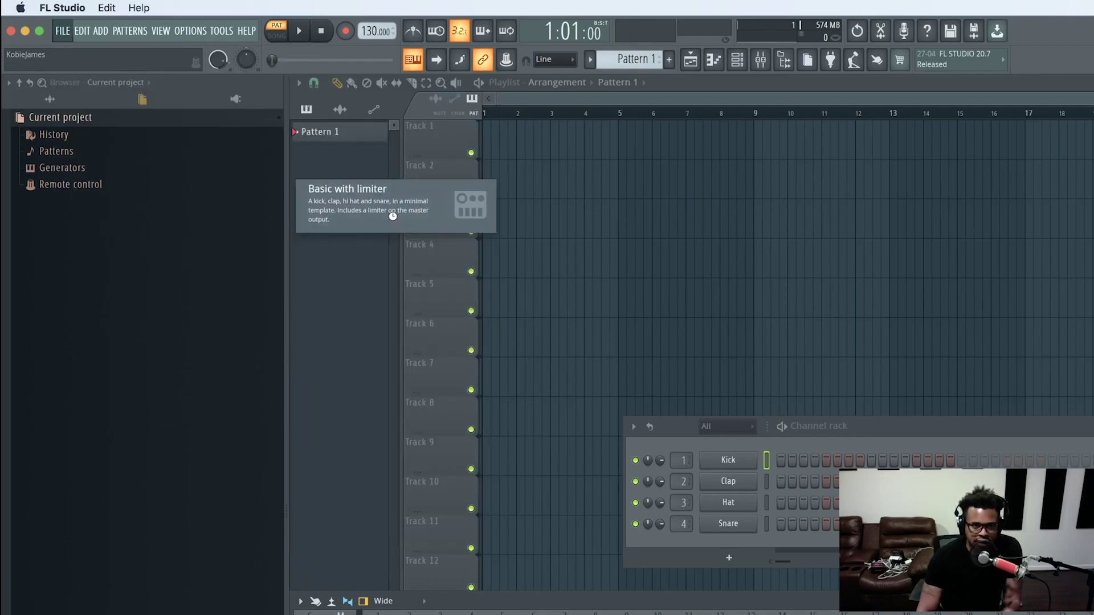
# Review the project's import options and export formats, including the Wave file export
pyautogui.press('super+Tab')
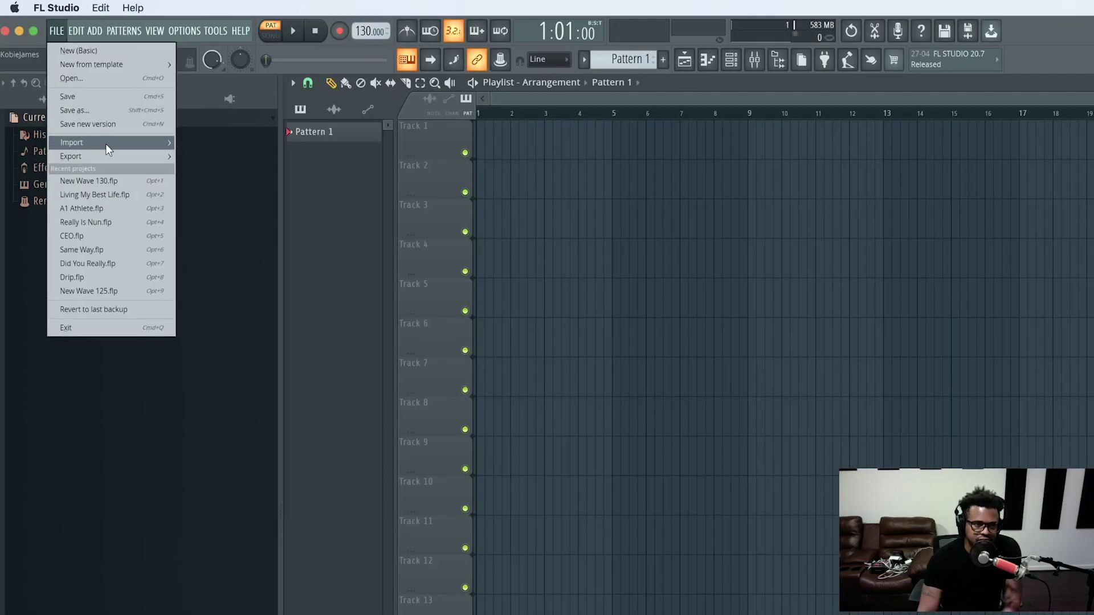
pyautogui.moveTo(104, 142)
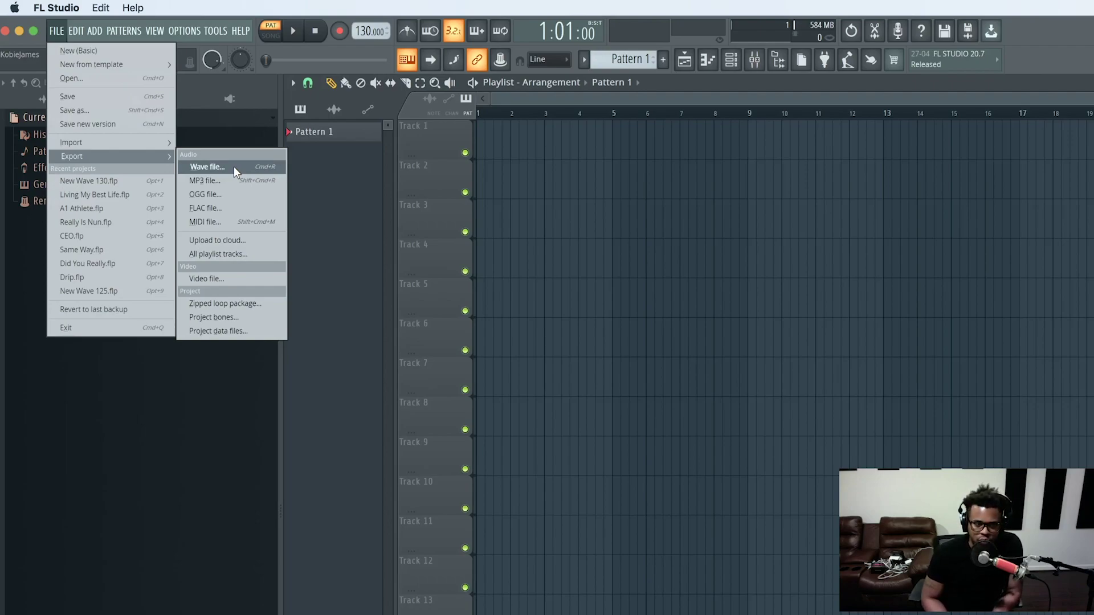
pyautogui.click(233, 166)
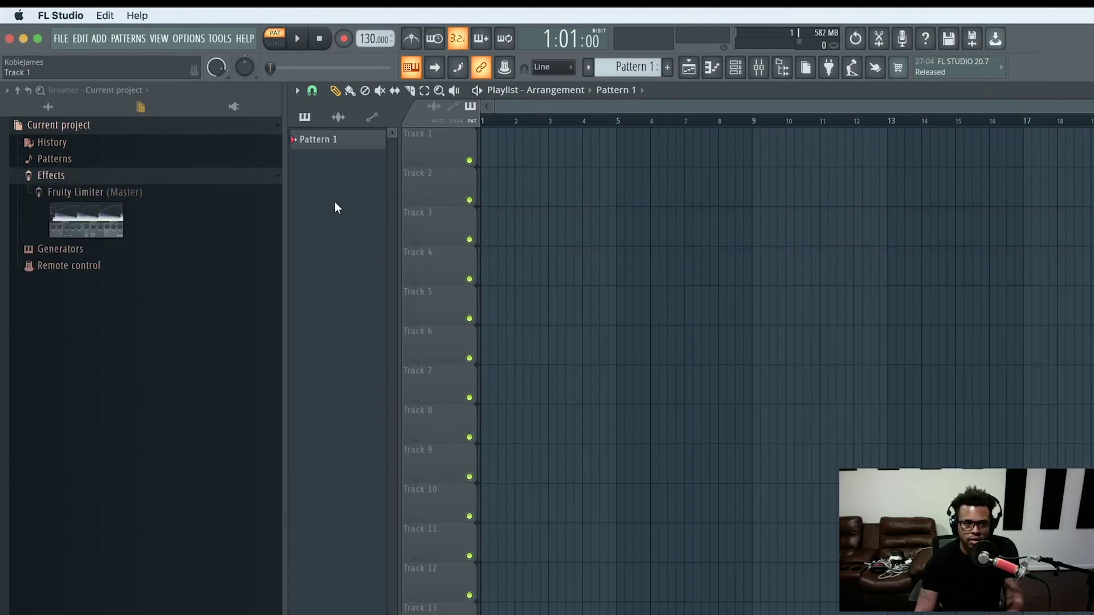
# Collapse the Effects folder in the browser and change playlist Track 1's color to slate blue #373AA5
pyautogui.click(138, 177)
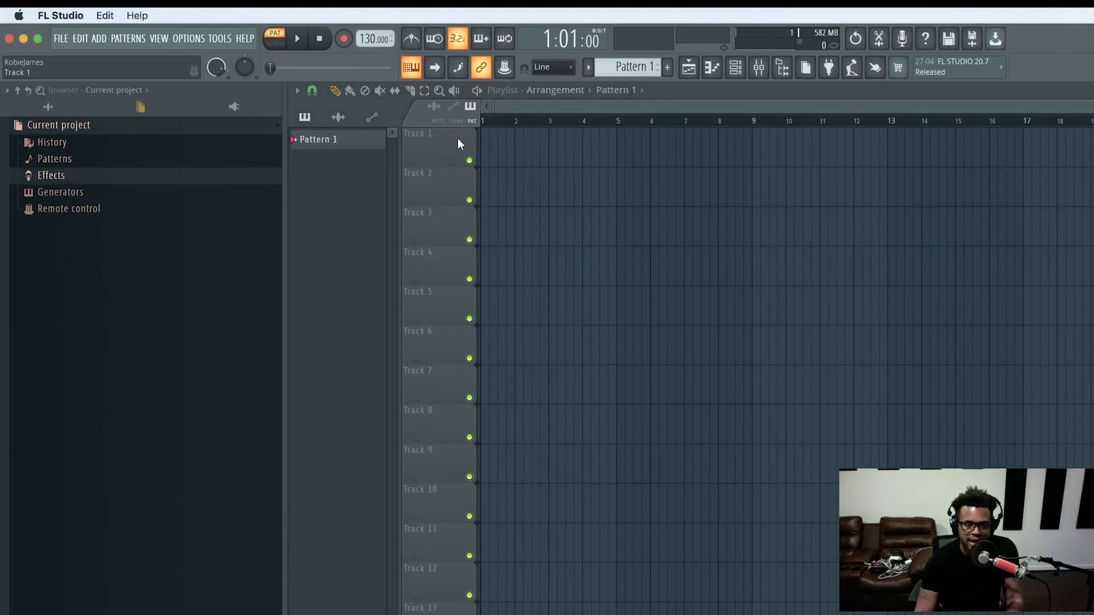
pyautogui.rightClick(448, 148)
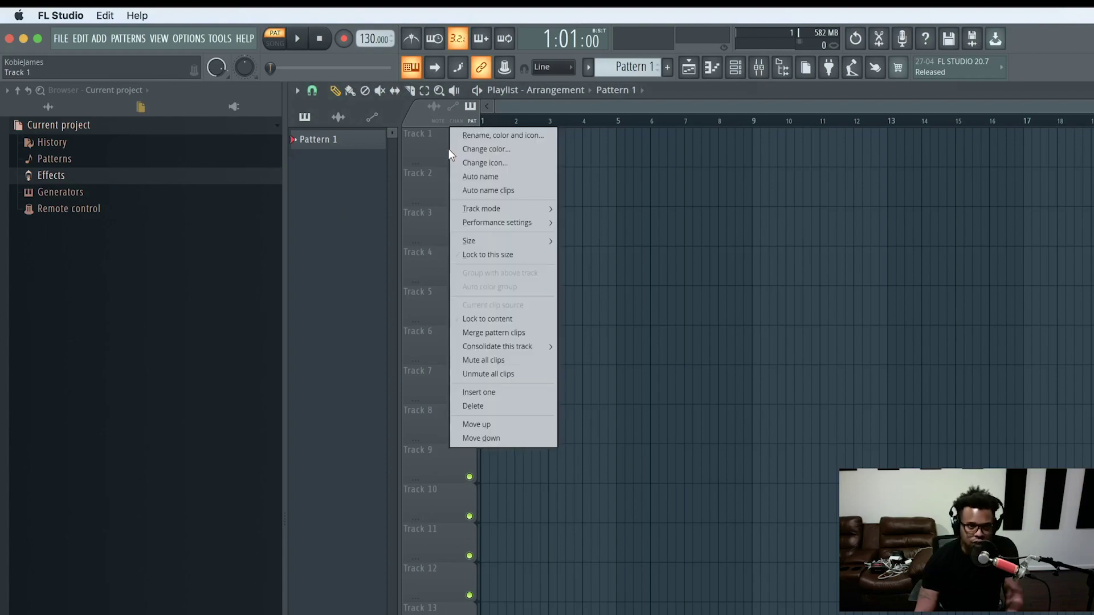
pyautogui.click(488, 149)
pyautogui.click(500, 336)
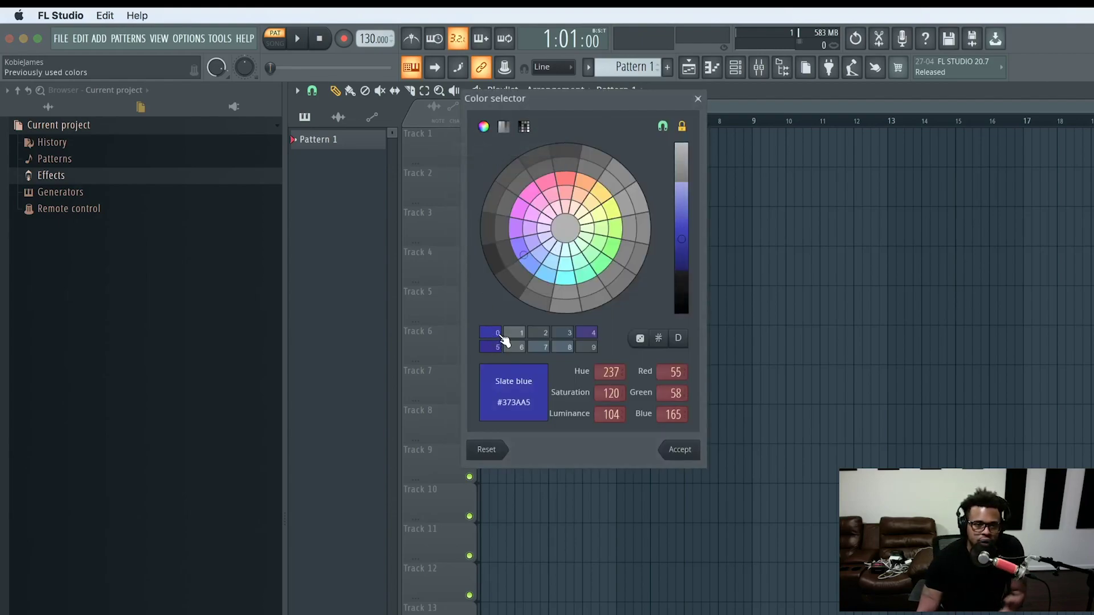
pyautogui.click(681, 451)
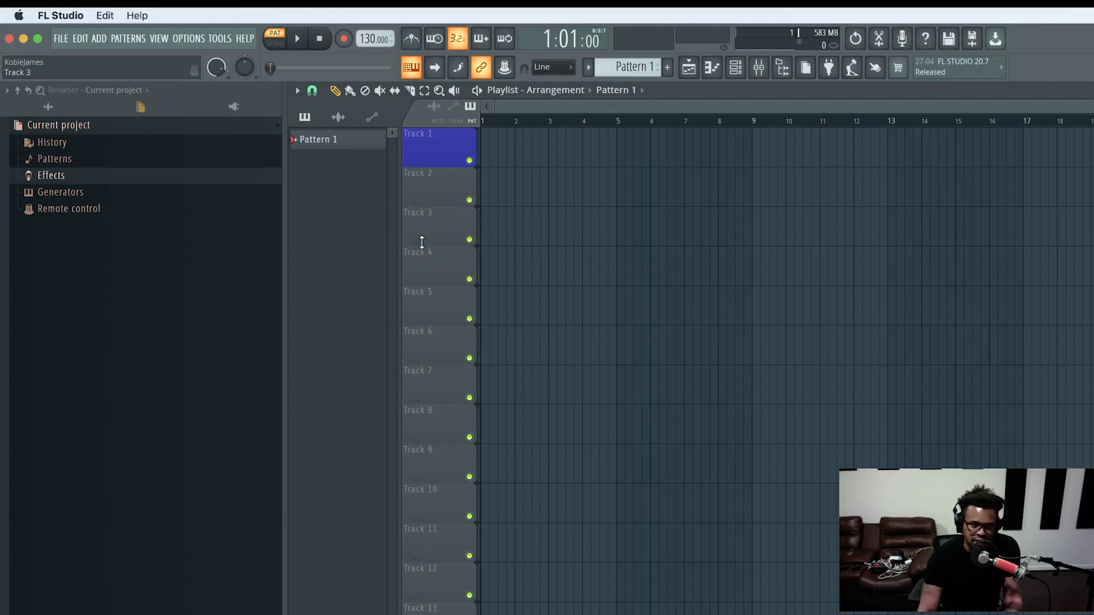
# Make Track 3 taller in the playlist and minimise the playlist window
pyautogui.moveTo(422, 237)
pyautogui.mouseDown()
pyautogui.moveTo(432, 217)
pyautogui.moveTo(417, 255)
pyautogui.mouseUp()
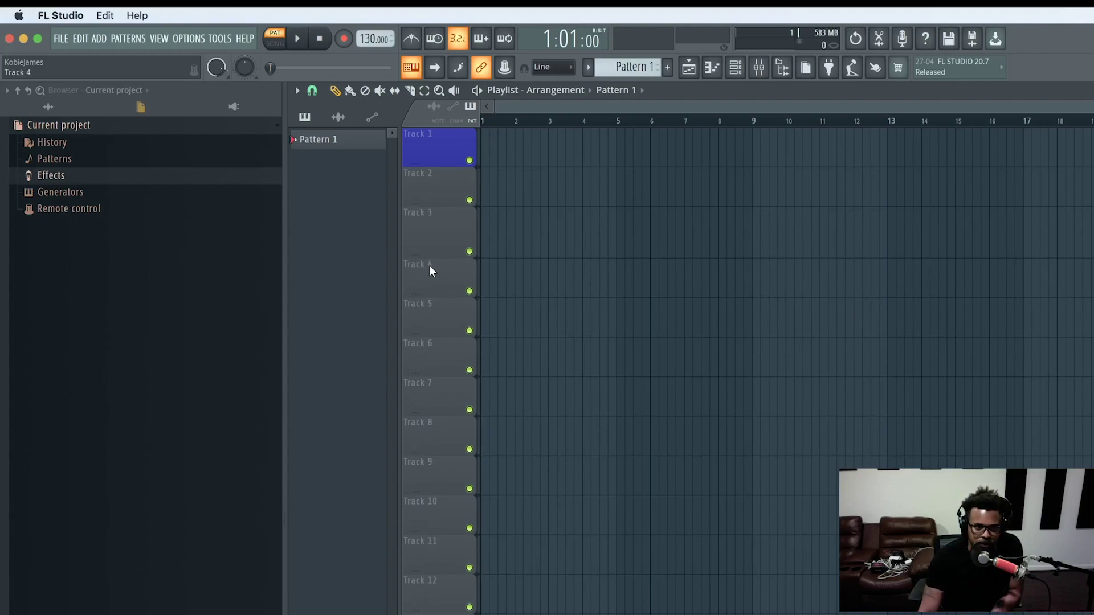
pyautogui.moveTo(418, 253)
pyautogui.mouseDown()
pyautogui.moveTo(428, 203)
pyautogui.moveTo(430, 281)
pyautogui.moveTo(434, 254)
pyautogui.mouseUp()
pyautogui.click(968, 80)
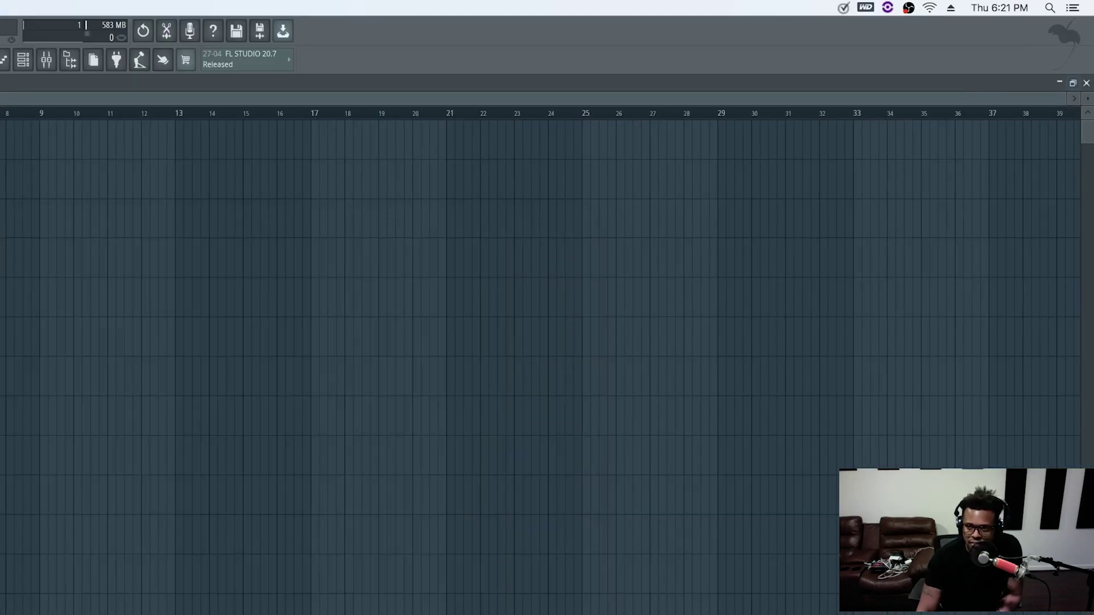
pyautogui.click(1060, 83)
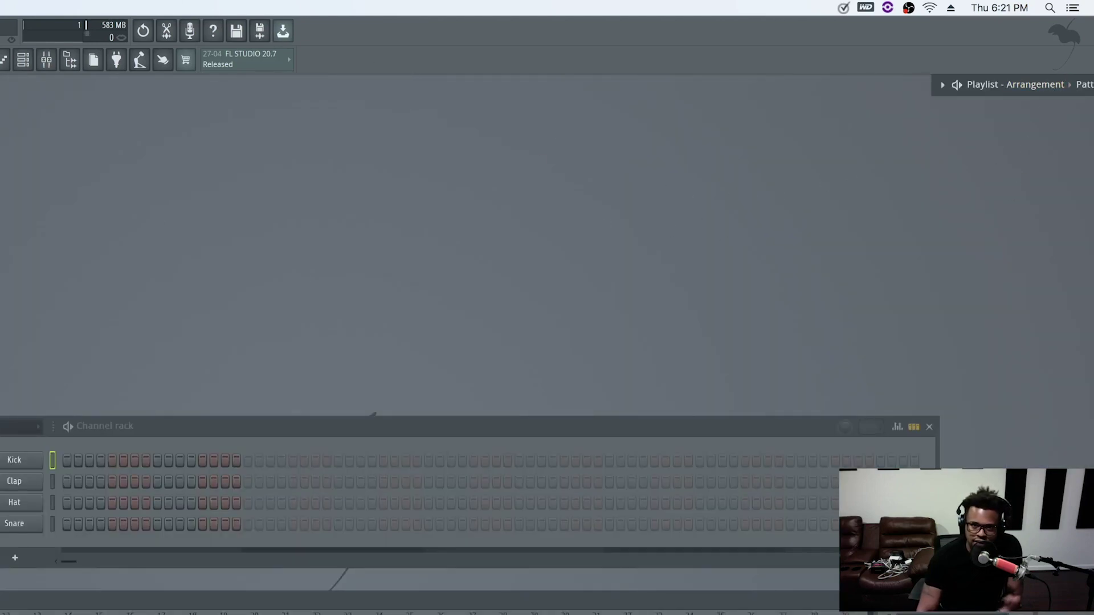
# Move the minimised playlist window further into view and maximise it
pyautogui.click(4, 60)
pyautogui.click(2, 60)
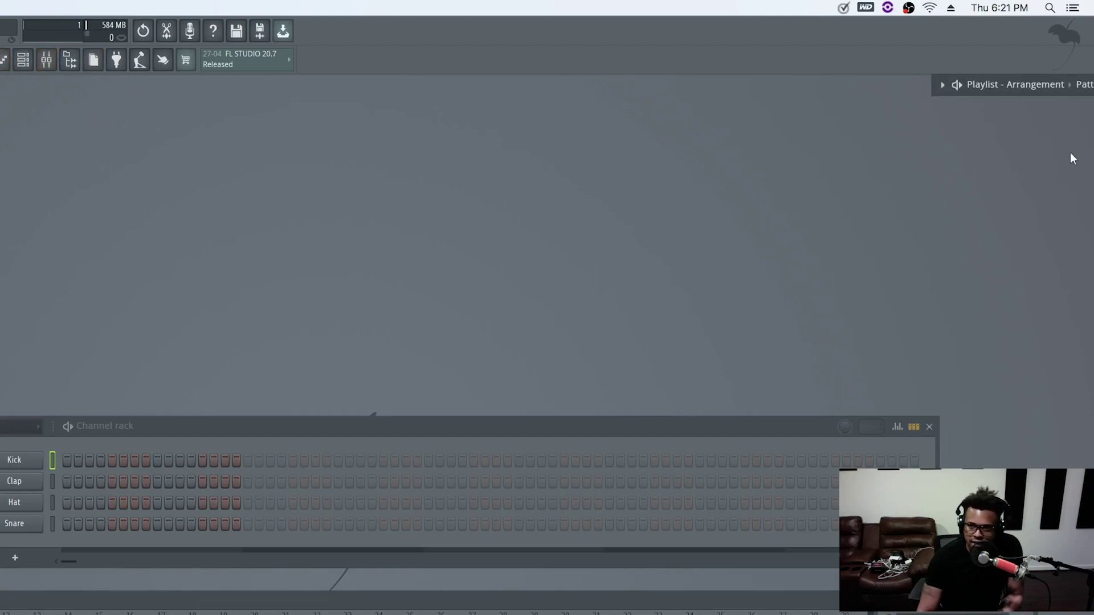
pyautogui.click(943, 86)
pyautogui.click(943, 90)
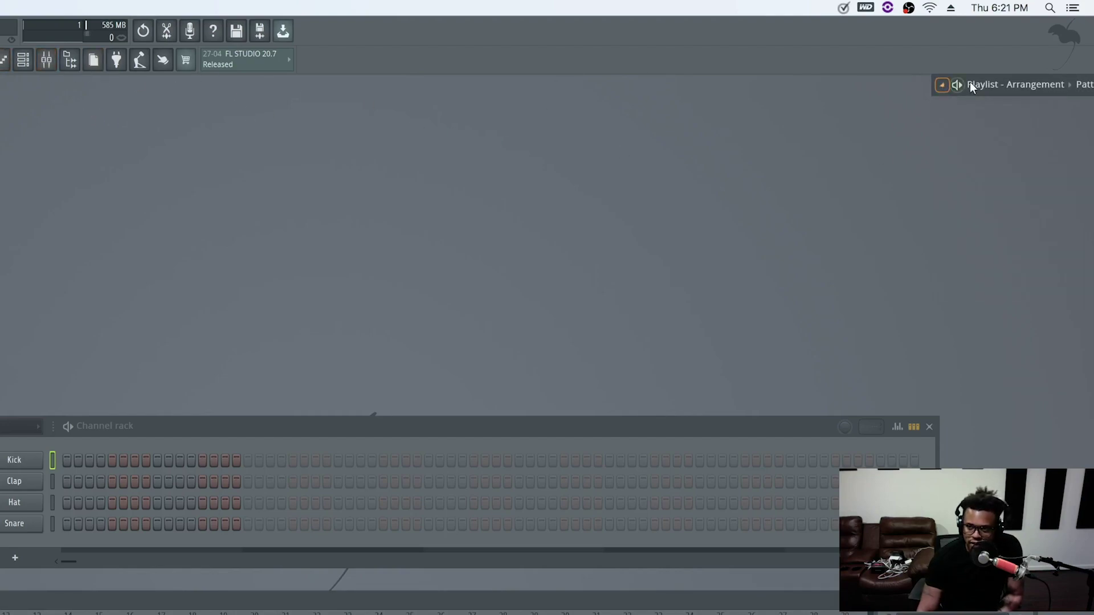
pyautogui.moveTo(935, 84); pyautogui.dragTo(817, 115)
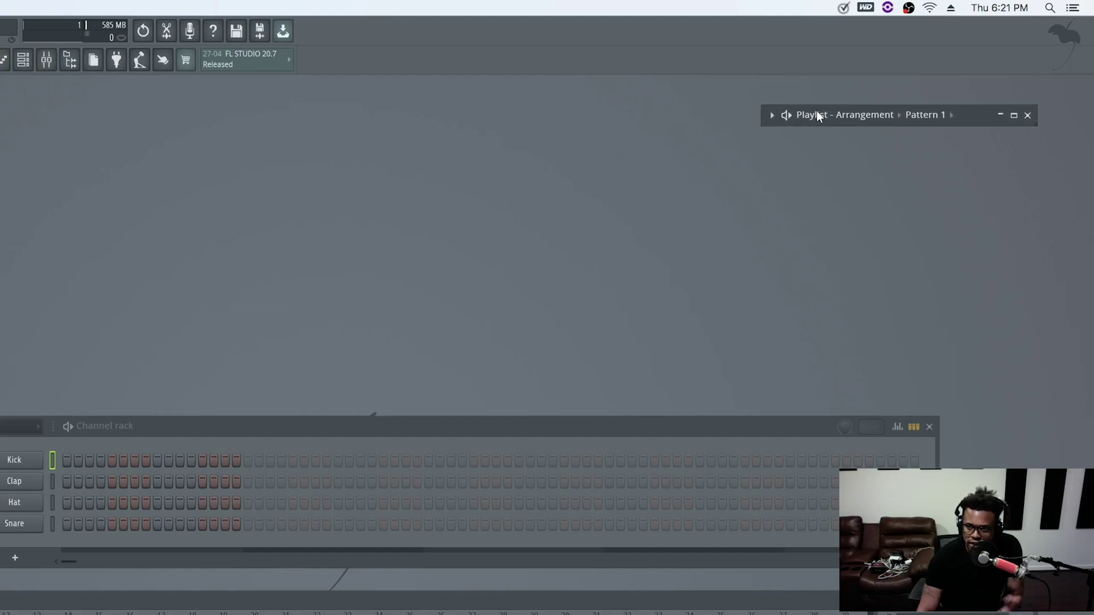
pyautogui.click(1014, 116)
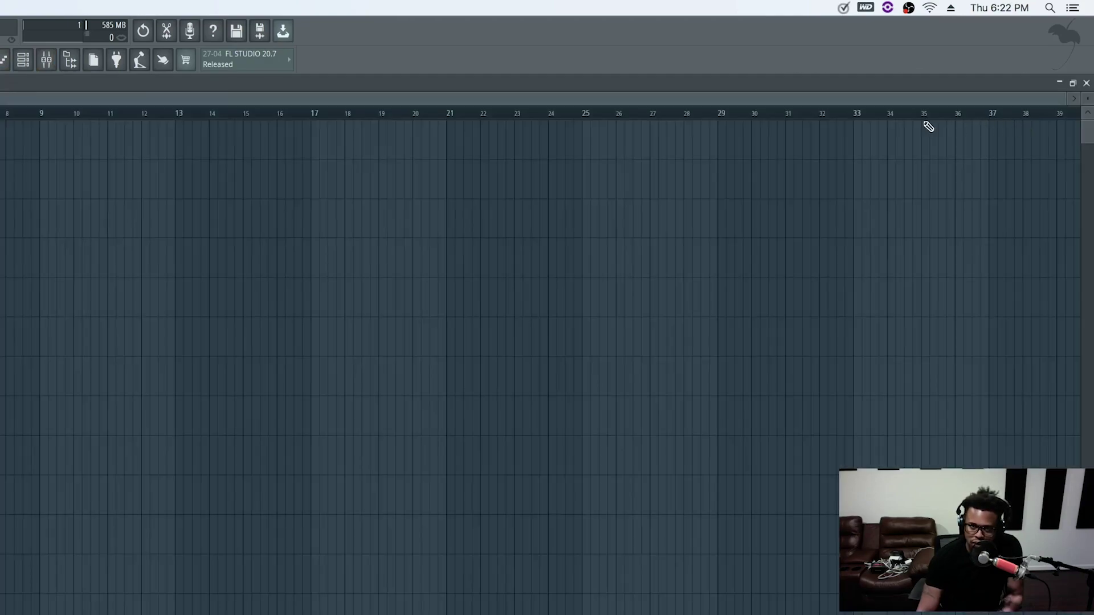
# Close and reopen the playlist, and toggle its window between restored and maximised size
pyautogui.click(1087, 83)
pyautogui.press('F5')
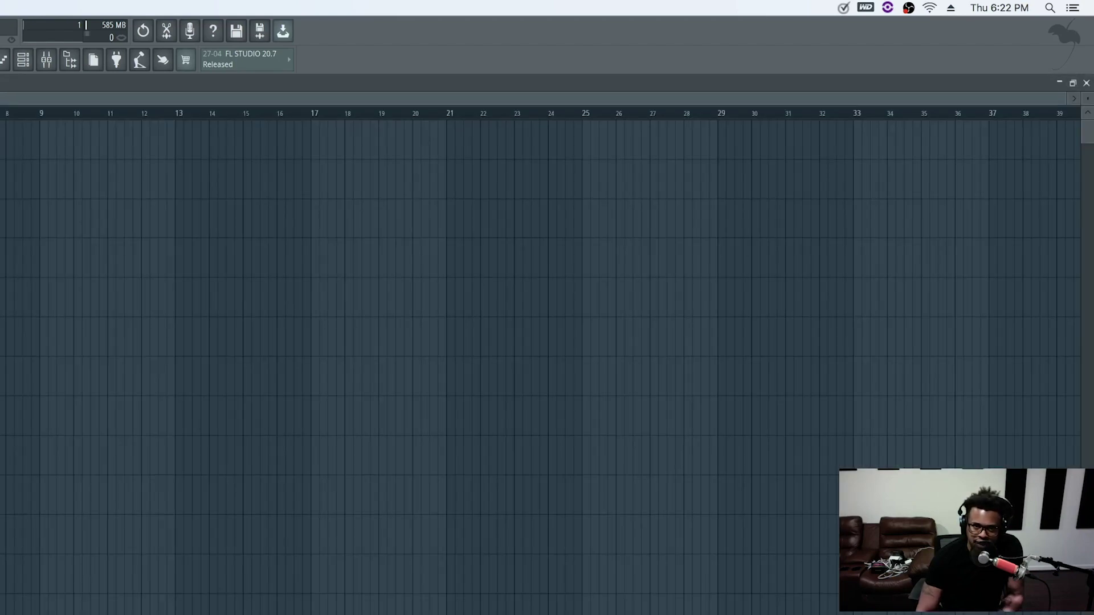
pyautogui.click(1071, 83)
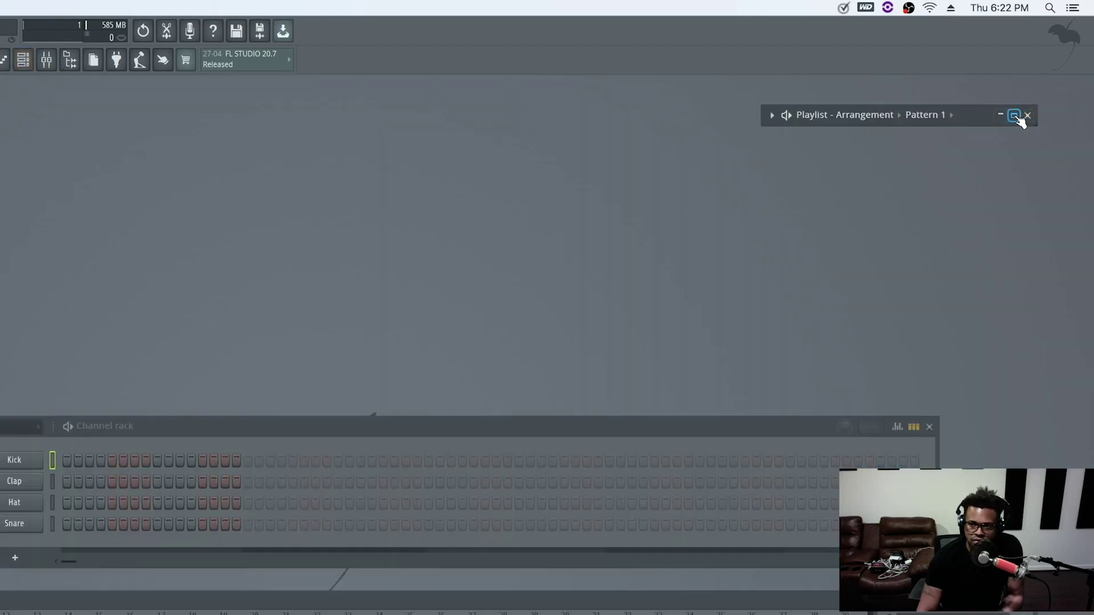
pyautogui.click(1013, 115)
pyautogui.click(1071, 83)
pyautogui.click(1014, 116)
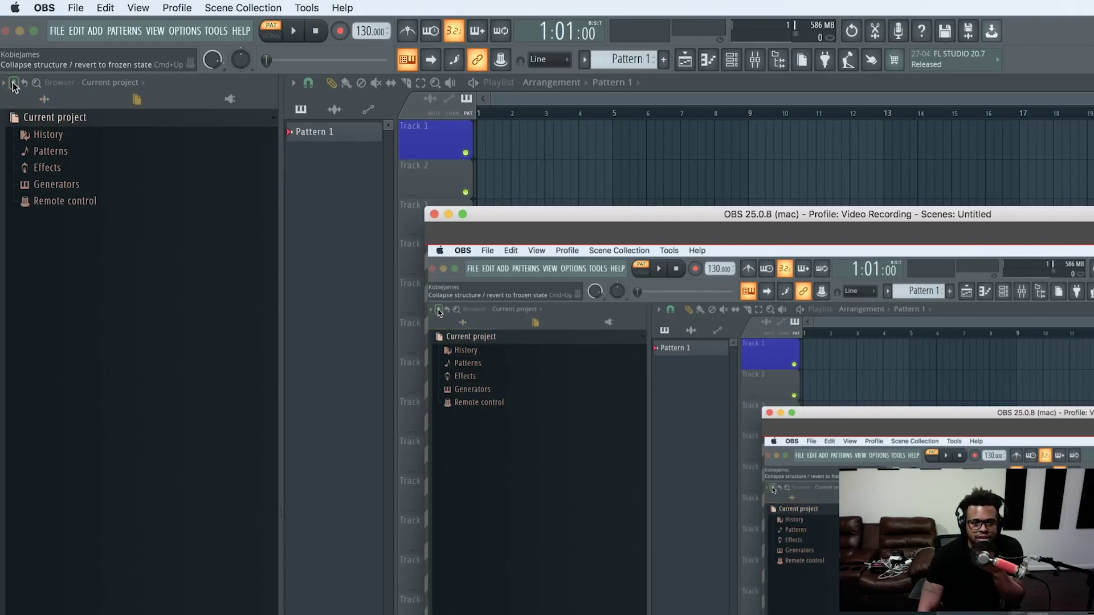
# Collapse and re-expand the Current project structure in the browser, leaving it collapsed
pyautogui.click(13, 84)
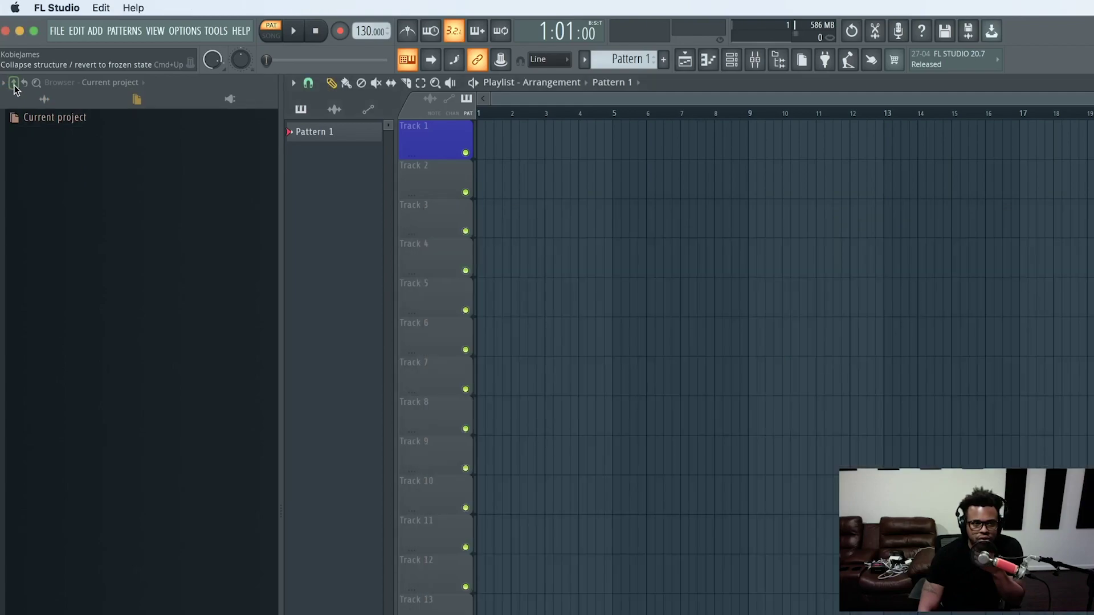
pyautogui.click(54, 119)
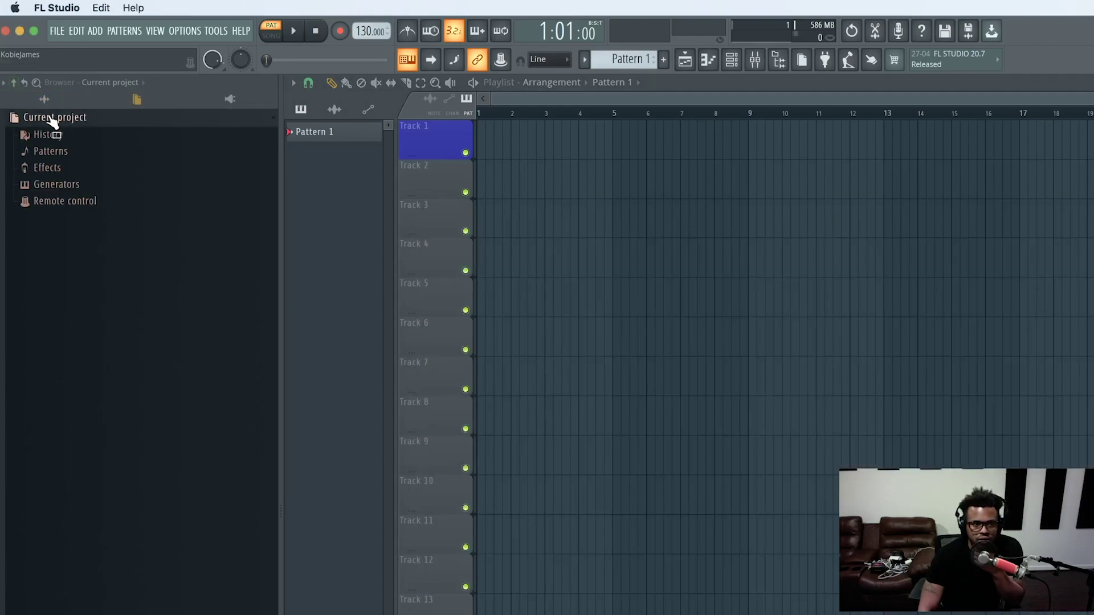
pyautogui.click(34, 85)
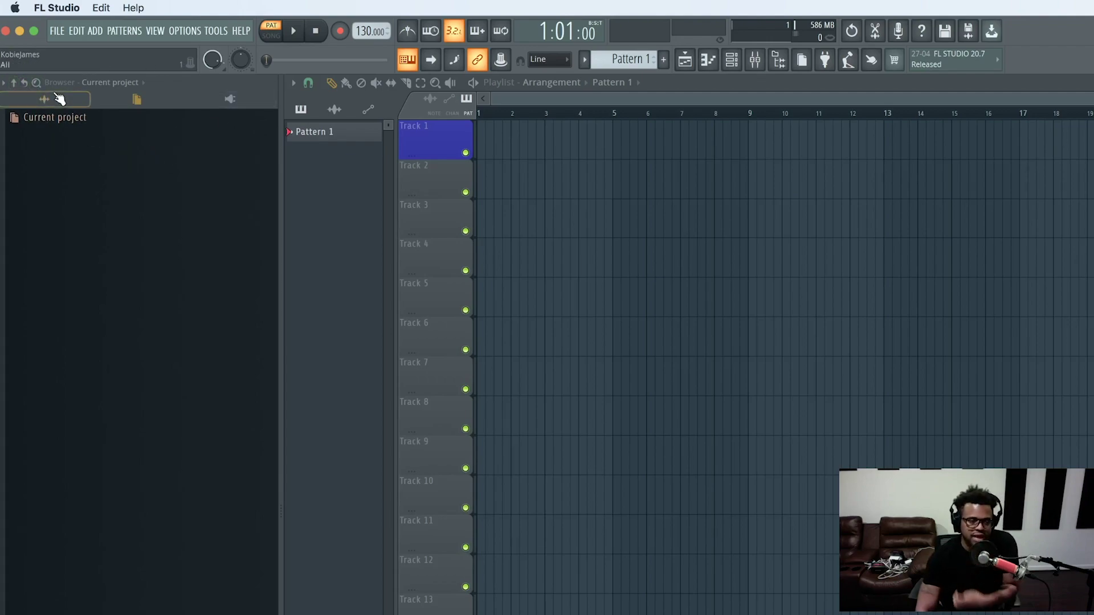
# Browse the installed generators in the browser's plugin database, including the VST3 plugins
pyautogui.click(231, 100)
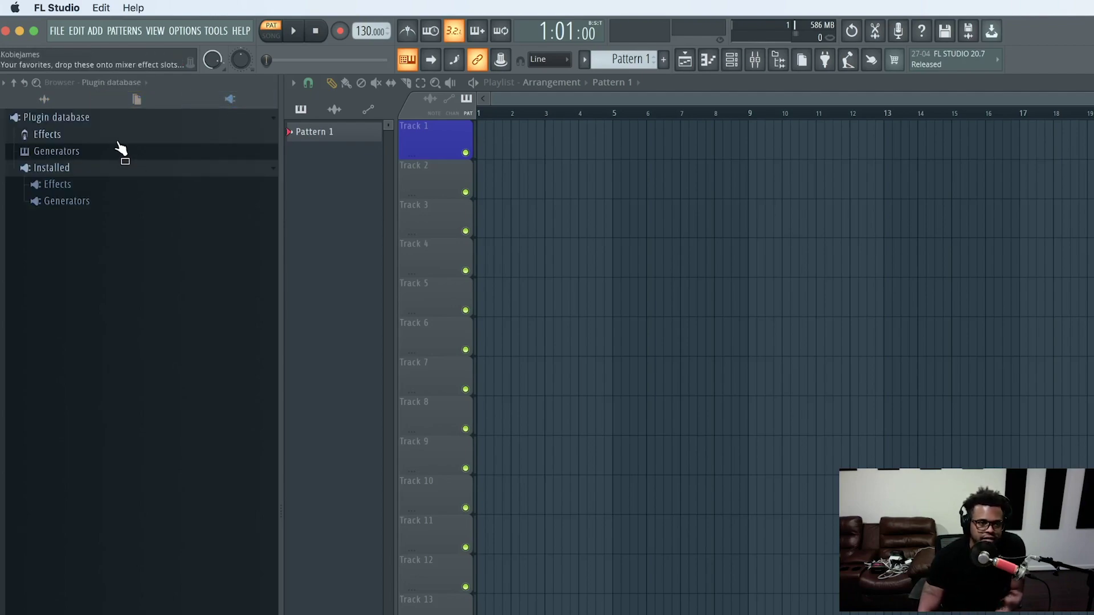
pyautogui.click(117, 140)
pyautogui.click(103, 138)
pyautogui.click(102, 138)
pyautogui.click(102, 139)
pyautogui.click(91, 204)
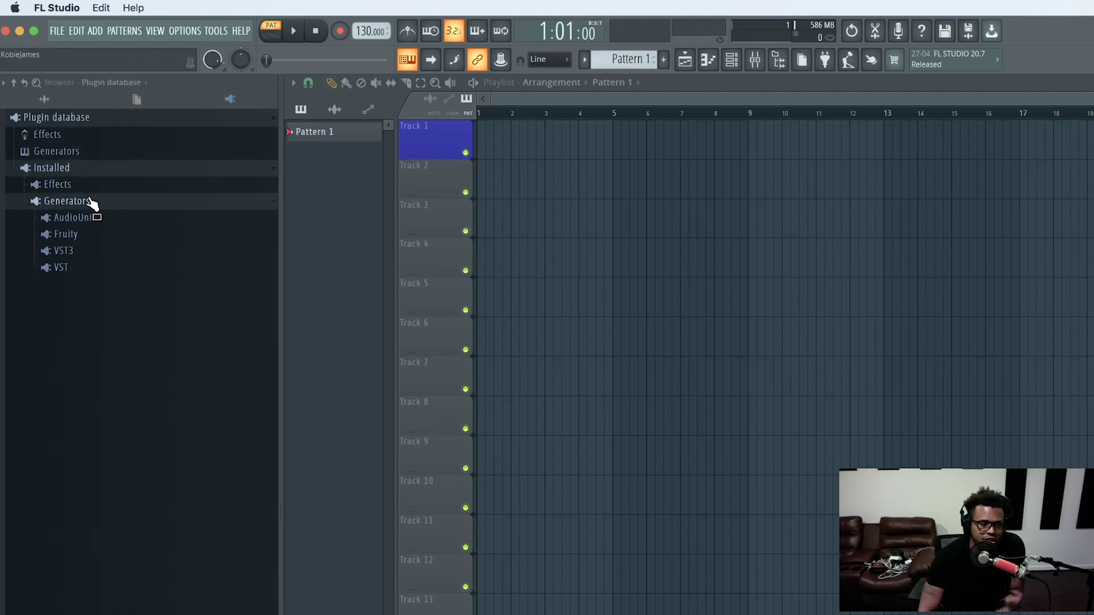
pyautogui.click(80, 251)
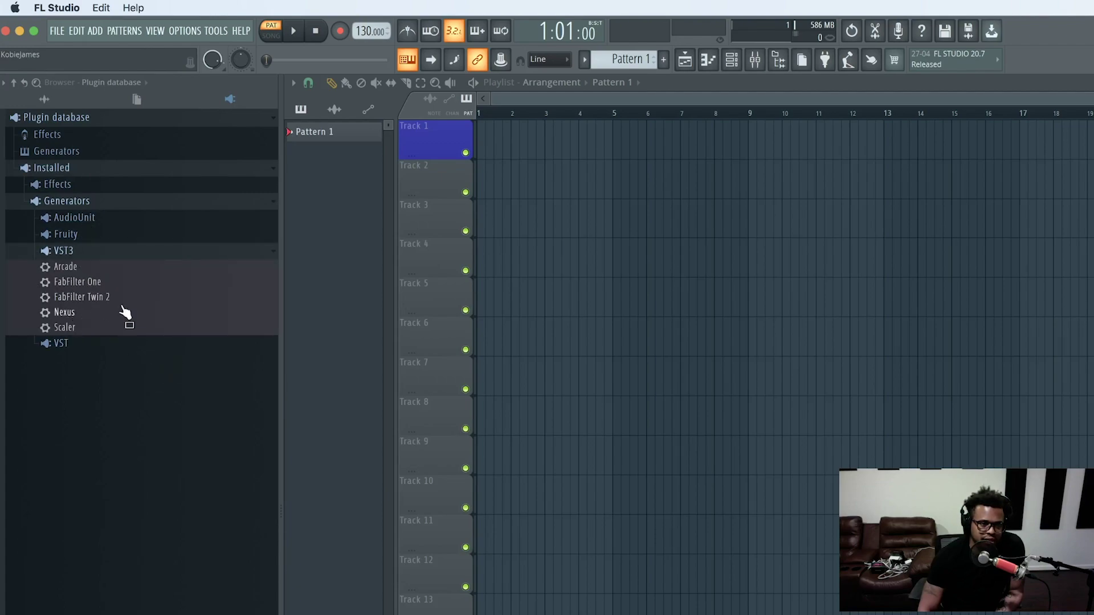
pyautogui.click(103, 257)
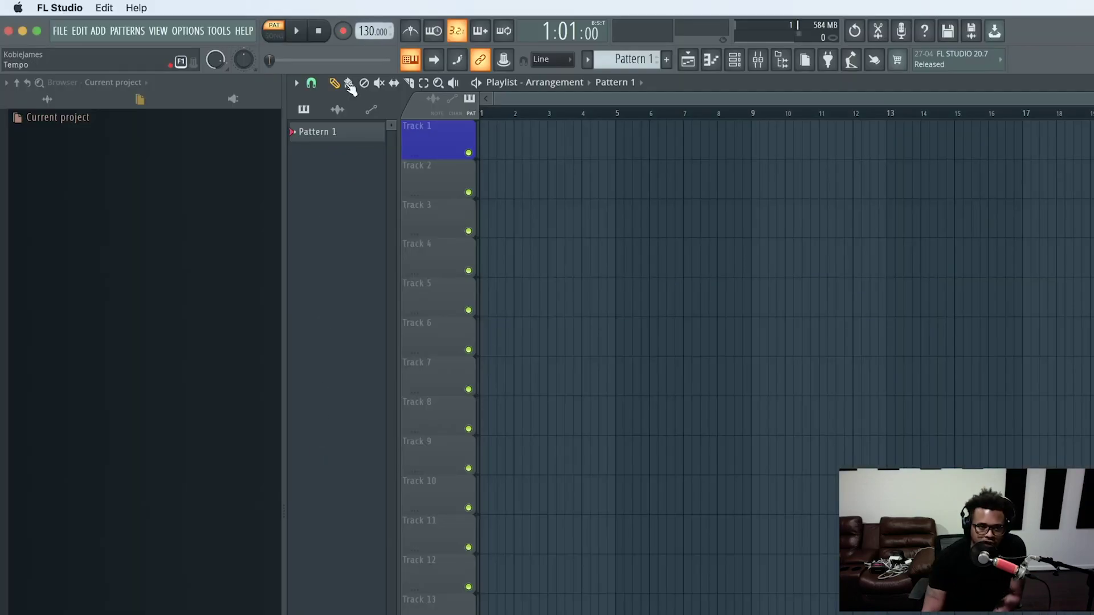
# Add a Clap hit on Pattern 1's first step and place Pattern 1 at bar 1 of playlist Track 1
pyautogui.click(668, 62)
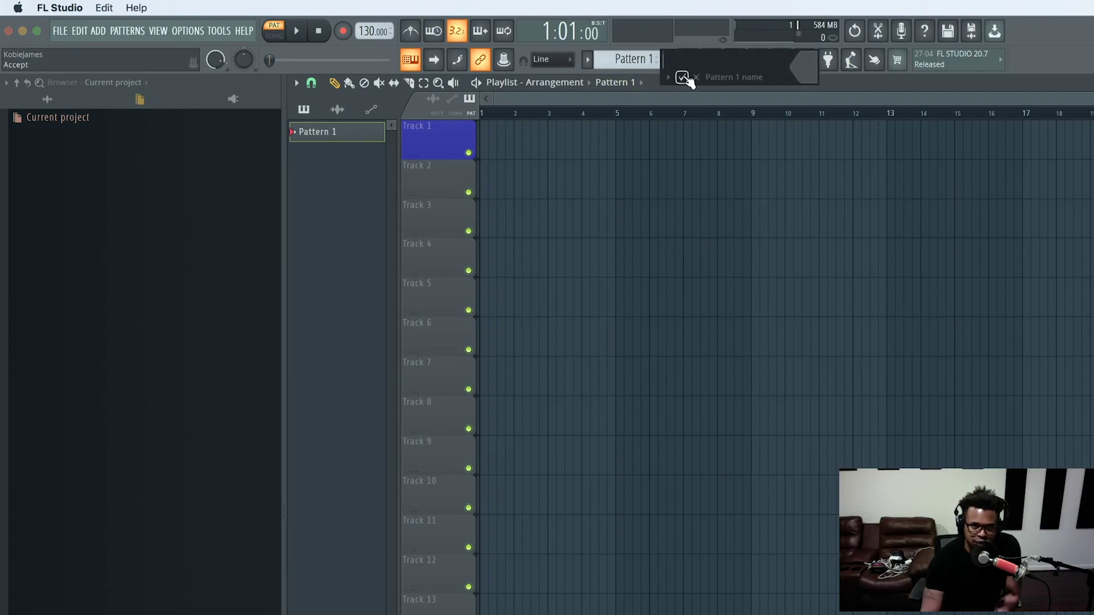
pyautogui.click(682, 77)
pyautogui.press('F6')
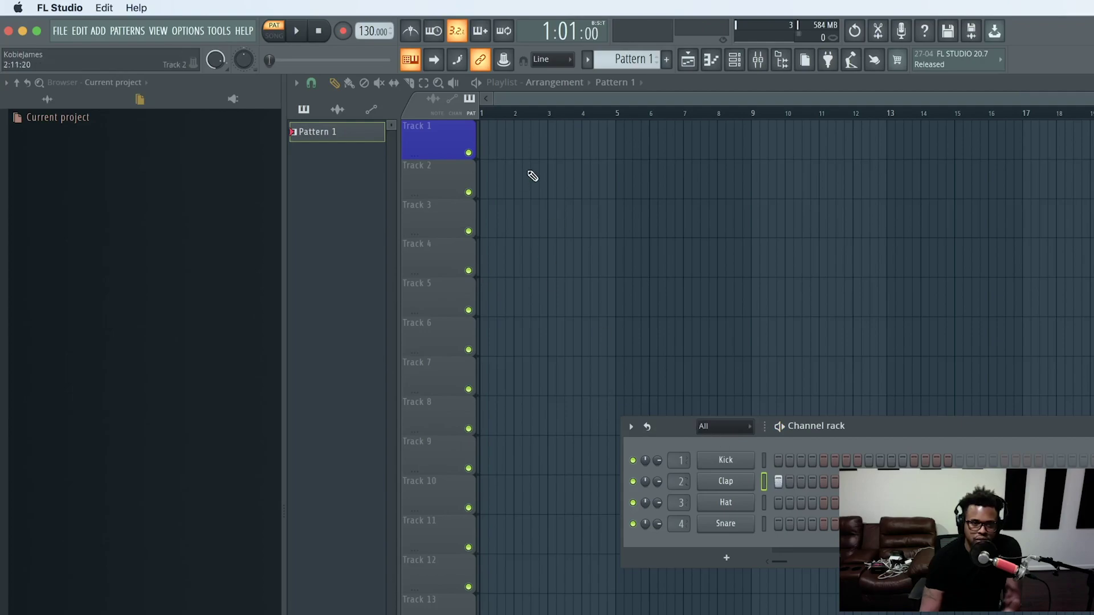
pyautogui.click(488, 146)
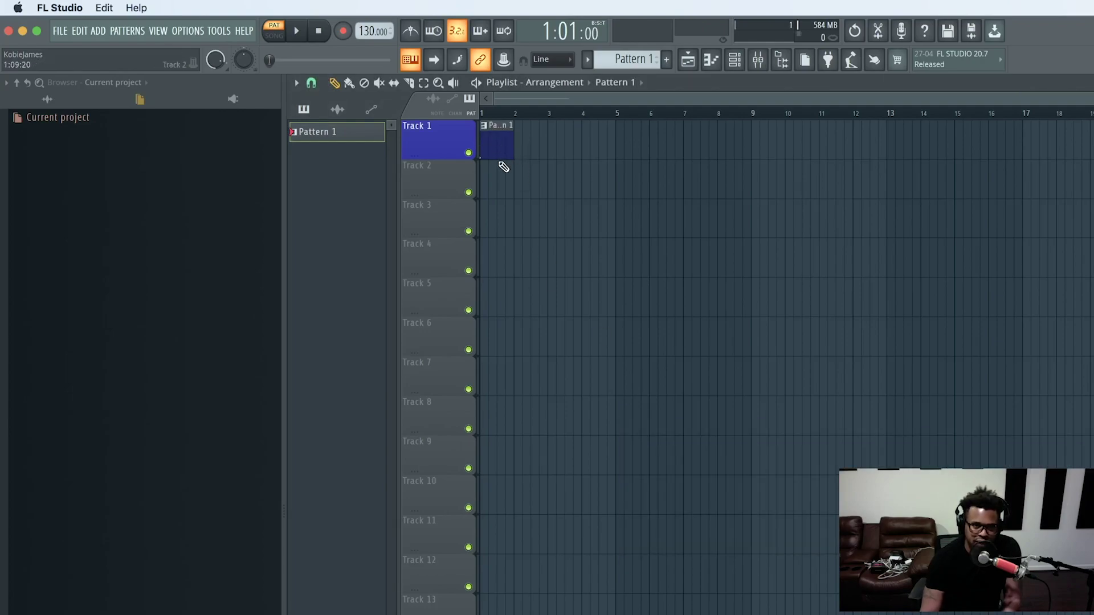
# Create an empty Pattern 2 with its default name and place it at bar 1 of playlist Track 2
pyautogui.click(666, 60)
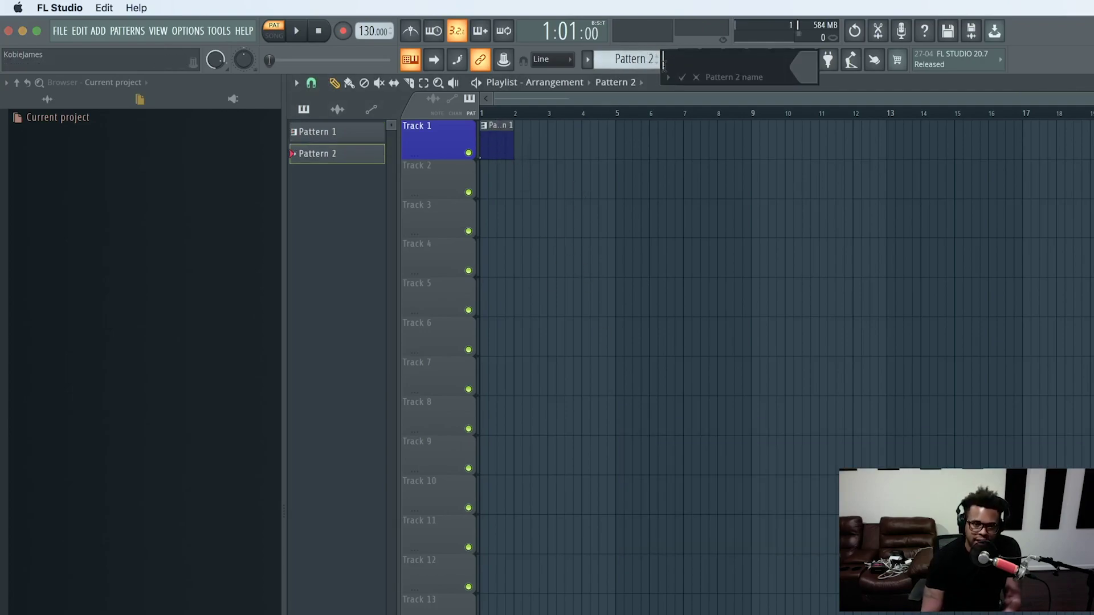
pyautogui.click(682, 77)
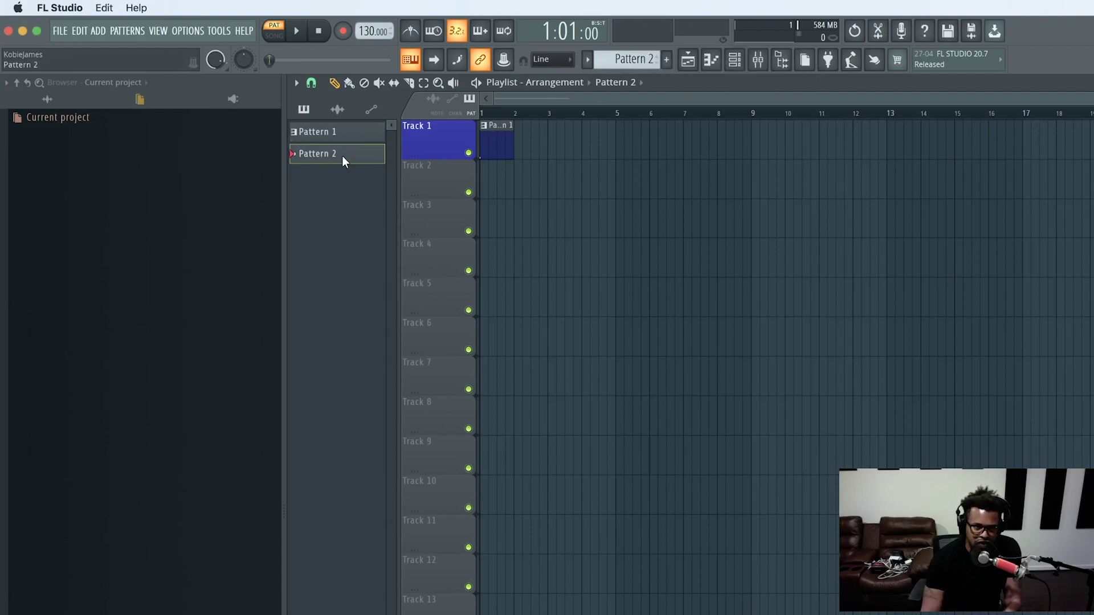
pyautogui.moveTo(341, 155); pyautogui.dragTo(494, 168)
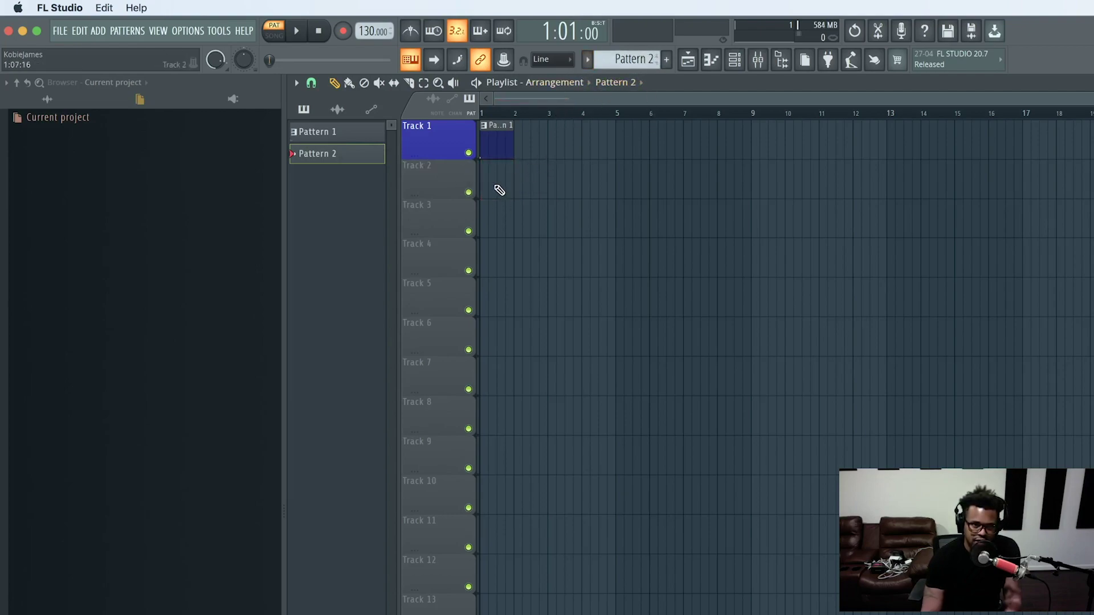
pyautogui.click(489, 182)
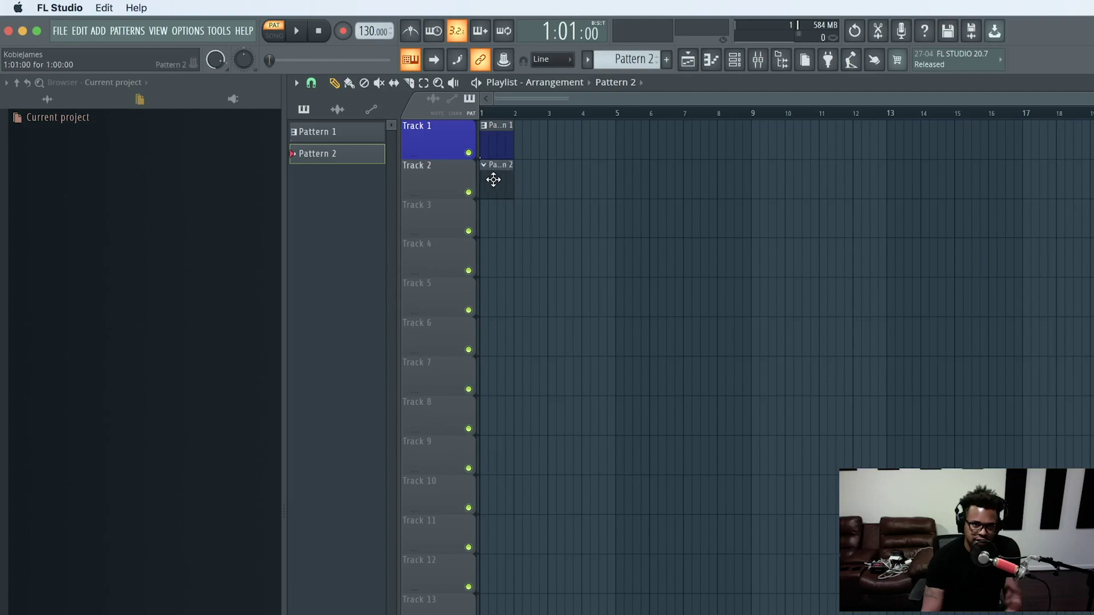
# Switch to Pattern 1, replace the Pattern 2 clip on Track 2 with it, and delete that Track 2 clip
pyautogui.click(587, 59)
pyautogui.click(615, 79)
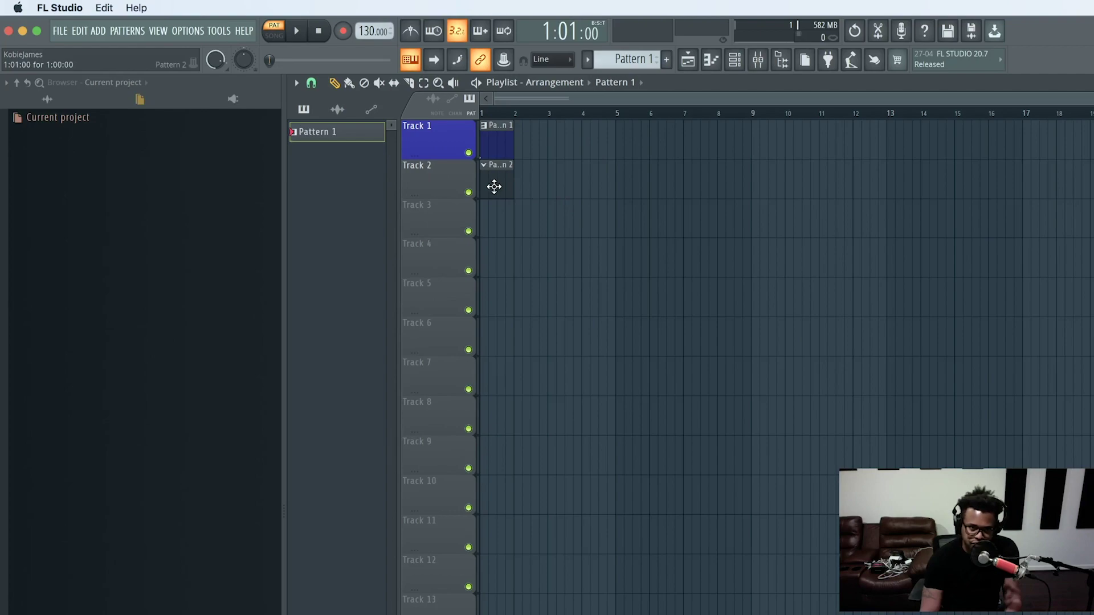
pyautogui.rightClick(495, 183)
pyautogui.click(494, 183)
pyautogui.moveTo(508, 182); pyautogui.dragTo(498, 183)
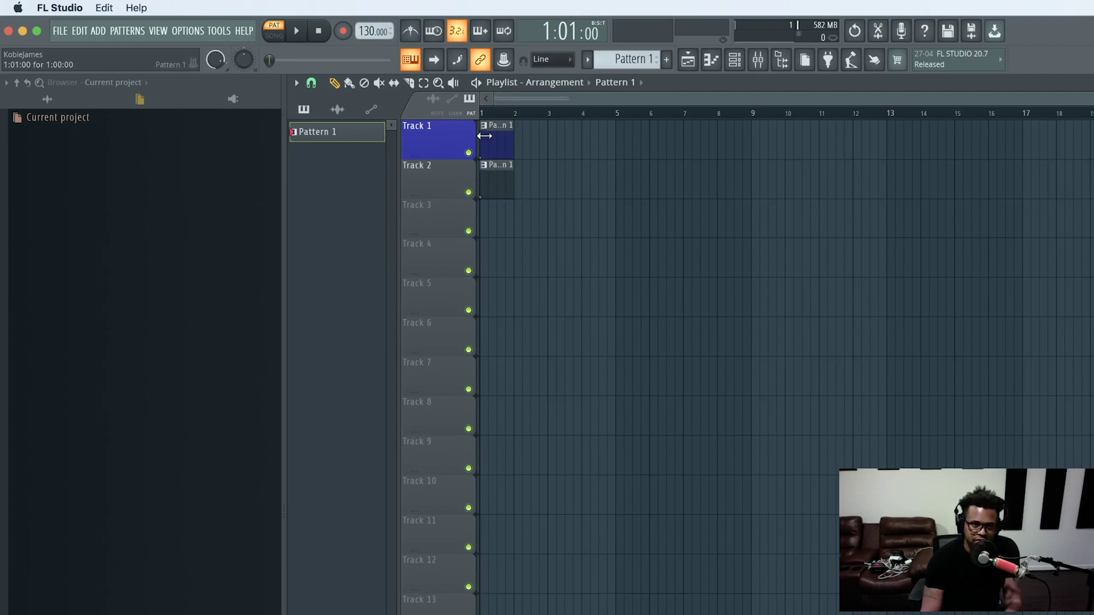
pyautogui.rightClick(495, 189)
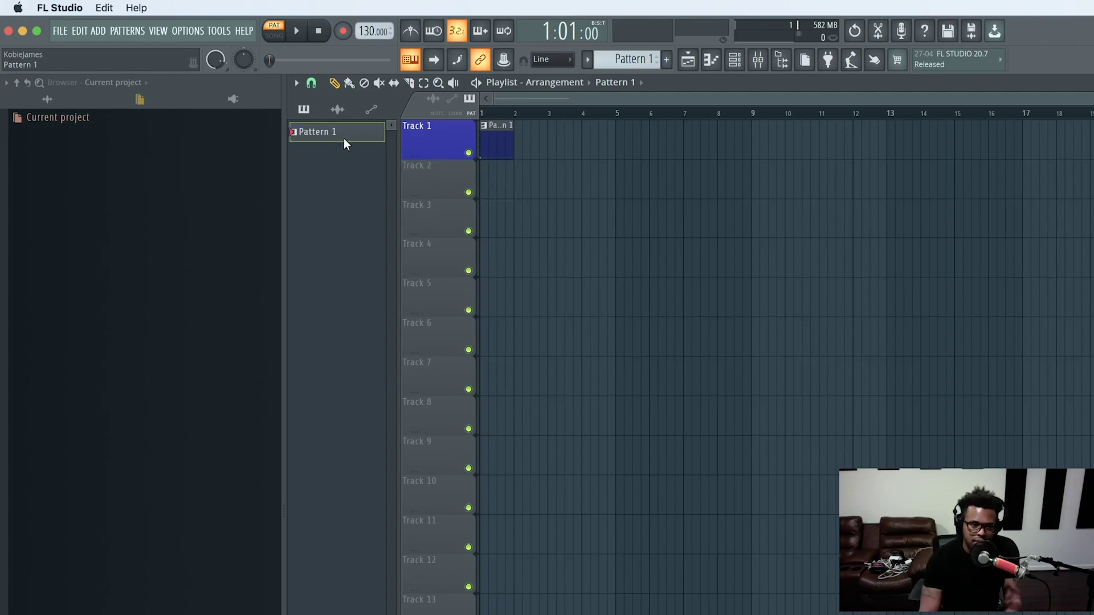
# Create an empty Pattern 2 again and switch back to Pattern 1 in the playlist's pattern list
pyautogui.click(666, 59)
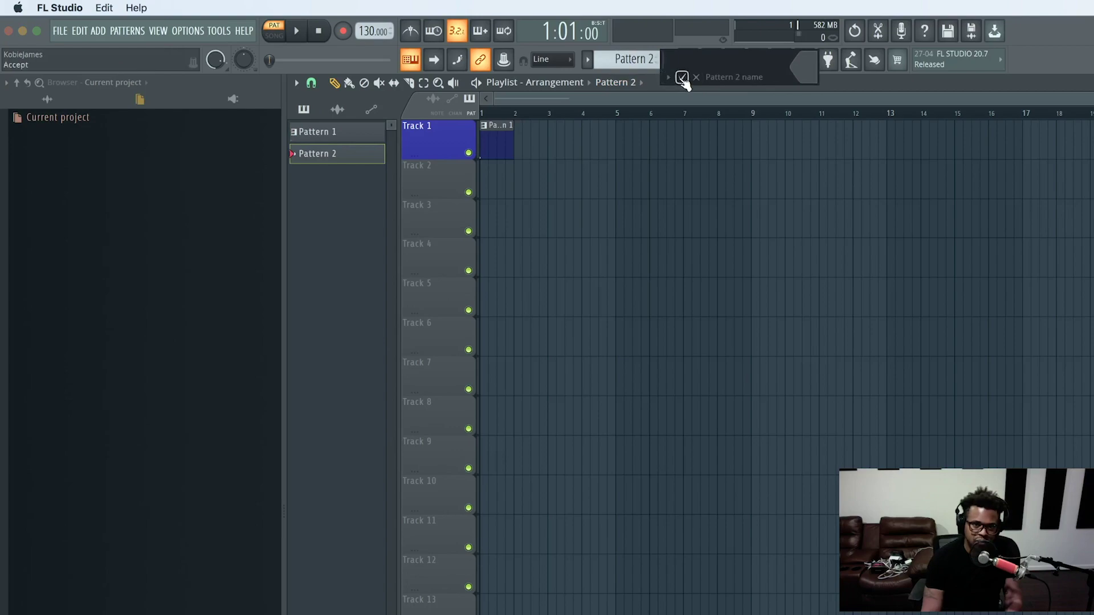
pyautogui.click(682, 76)
pyautogui.click(361, 132)
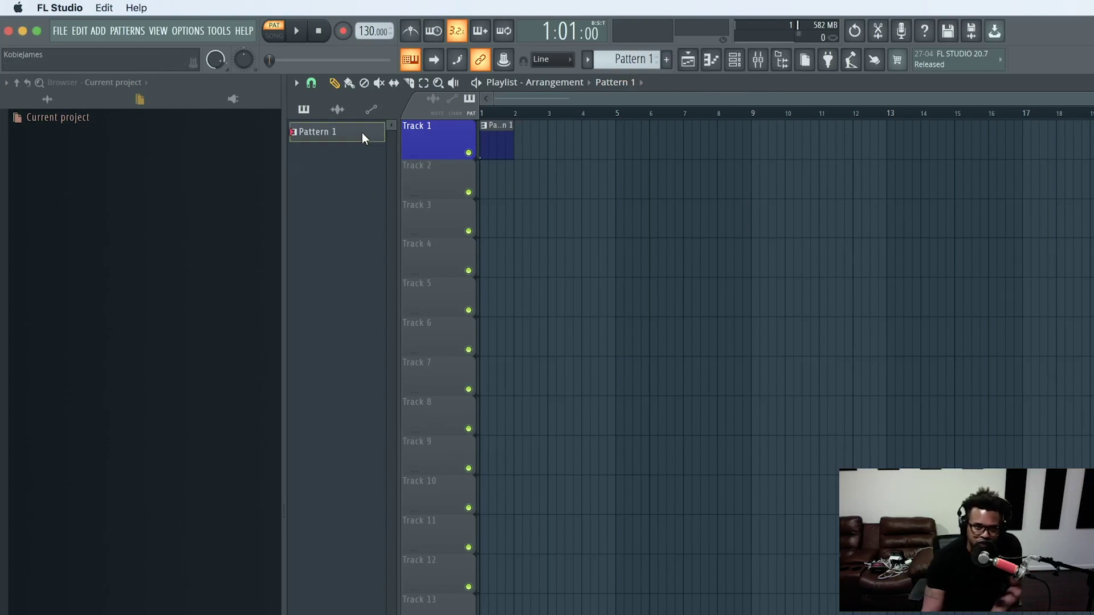